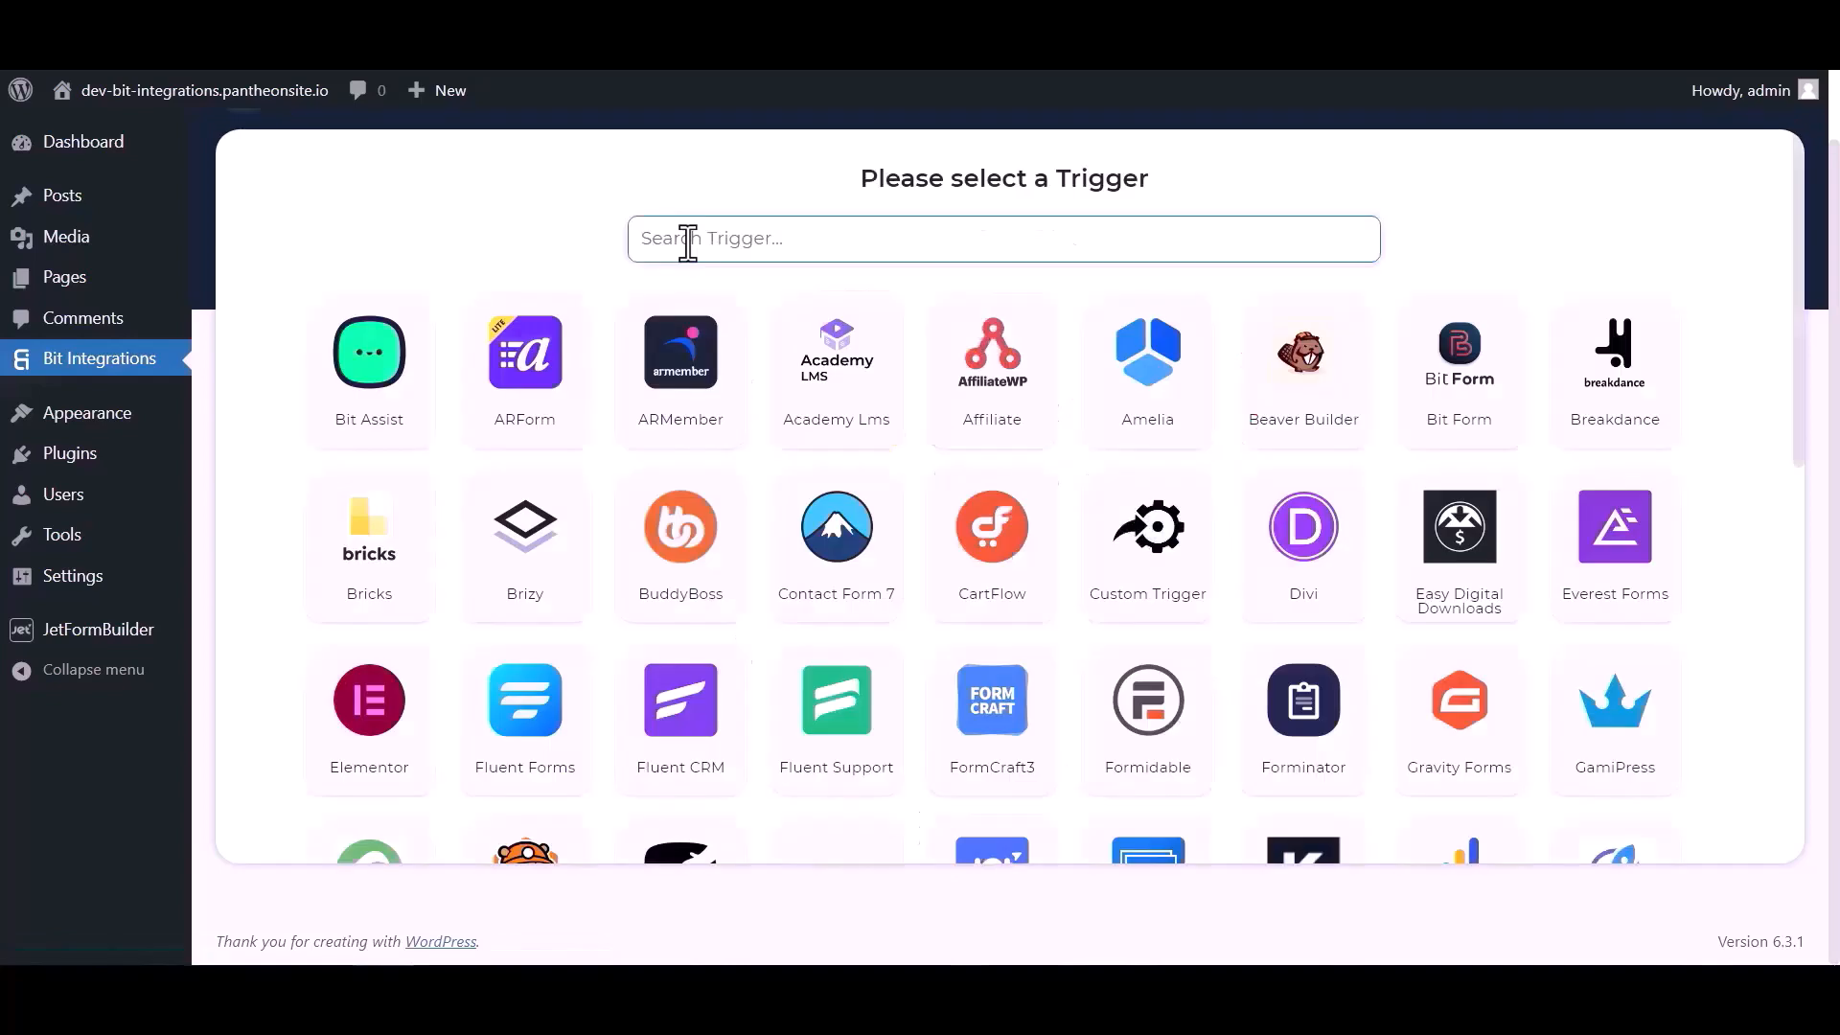
- Search the triggers for "jet" and select JetForm Builder as the integration's trigger
click(687, 239)
text(jet)
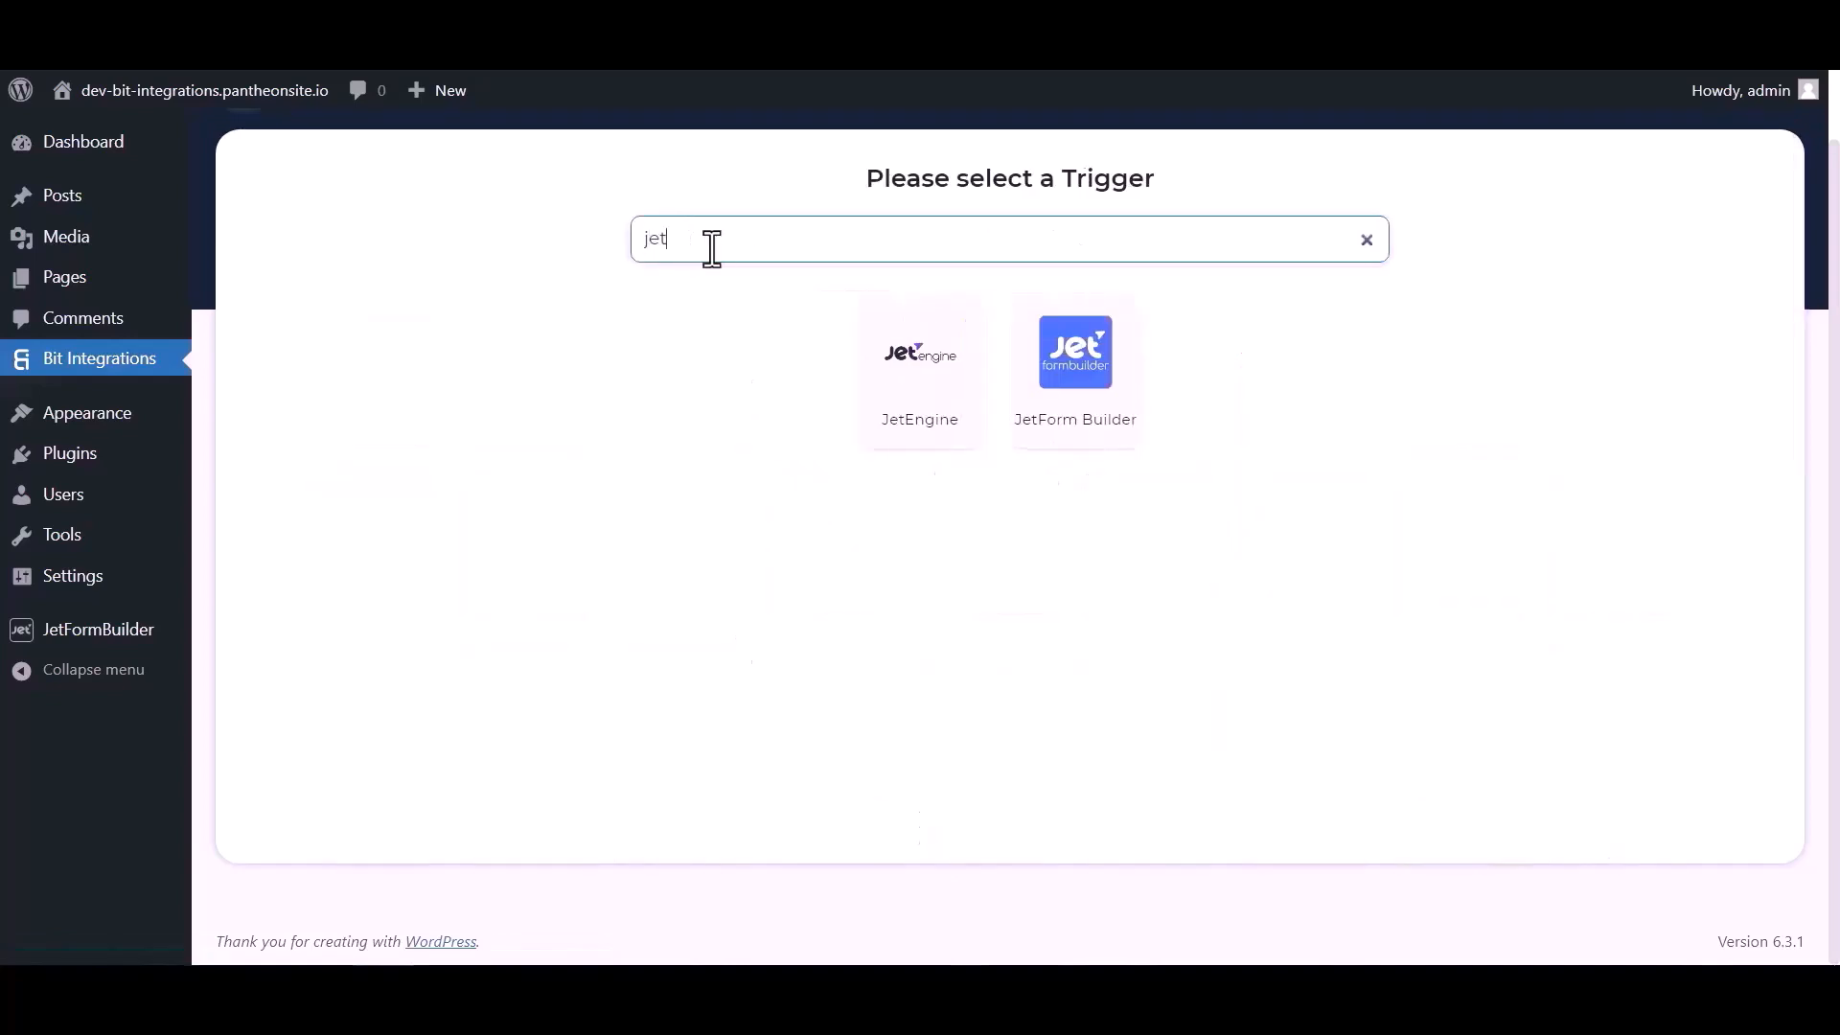
click(1080, 411)
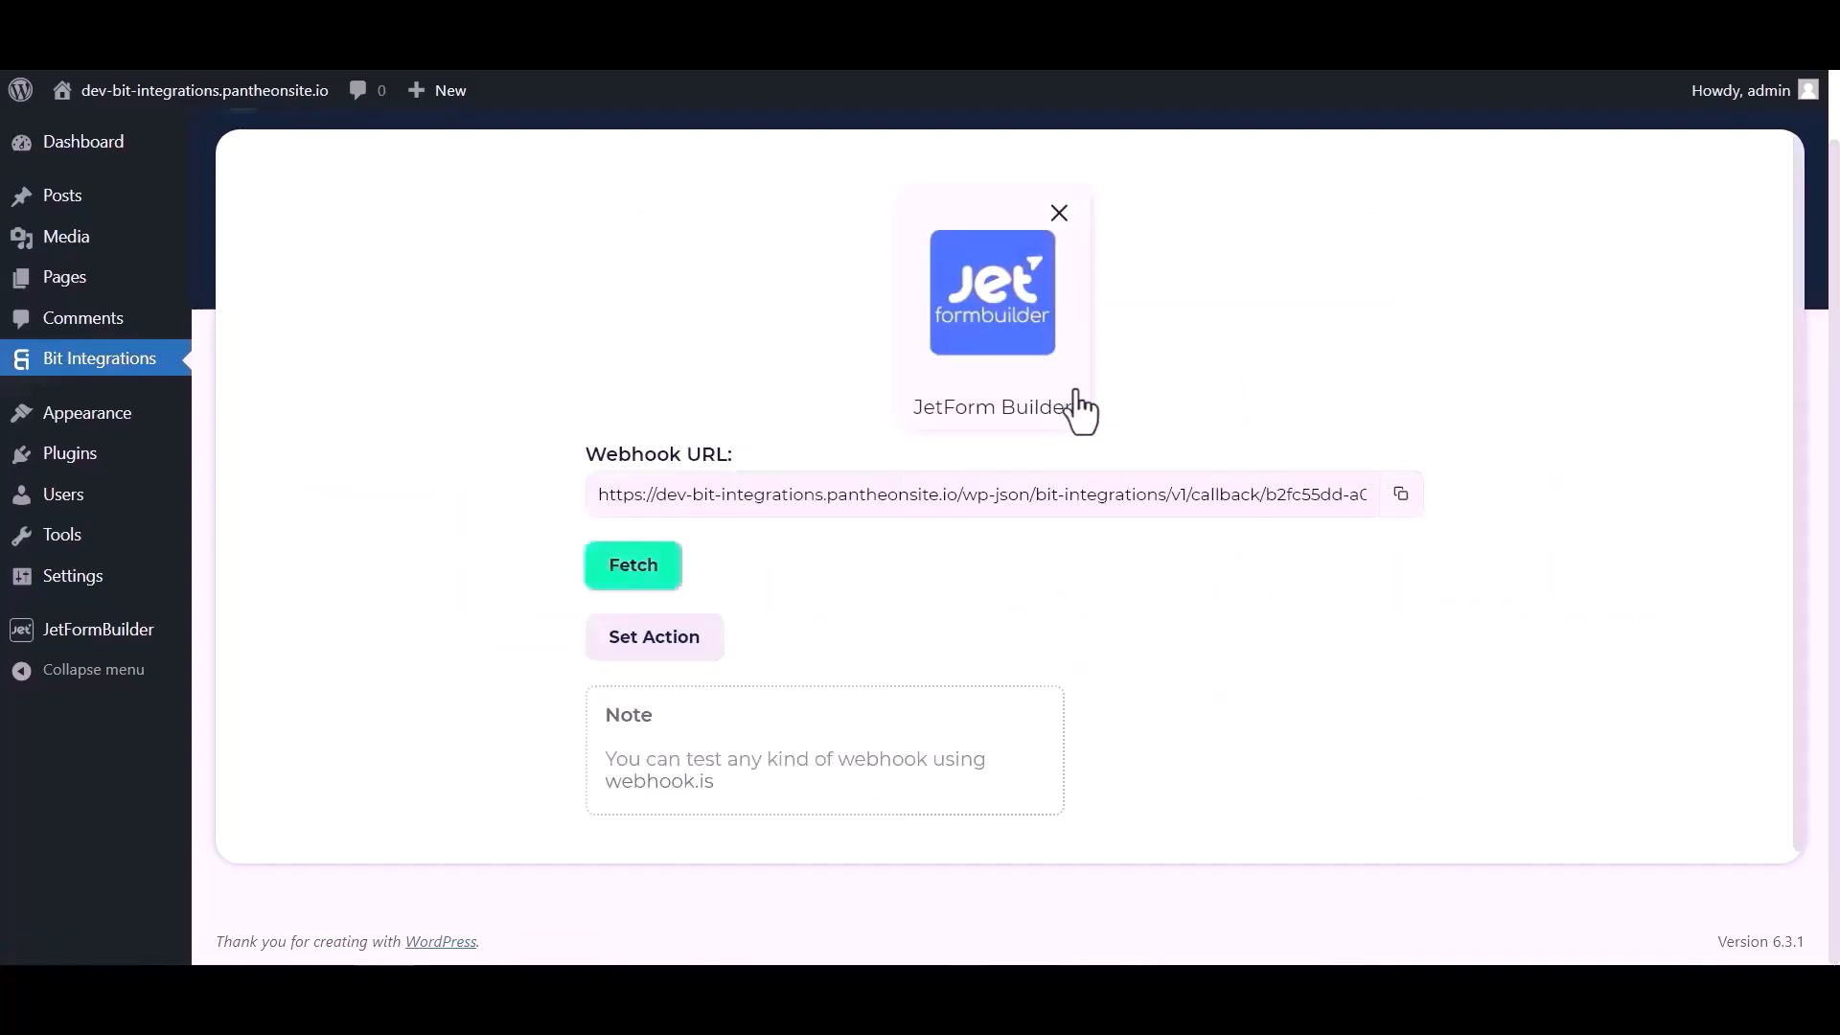
- Copy the JetForm Builder trigger's webhook URL and start fetching its response data
click(1399, 495)
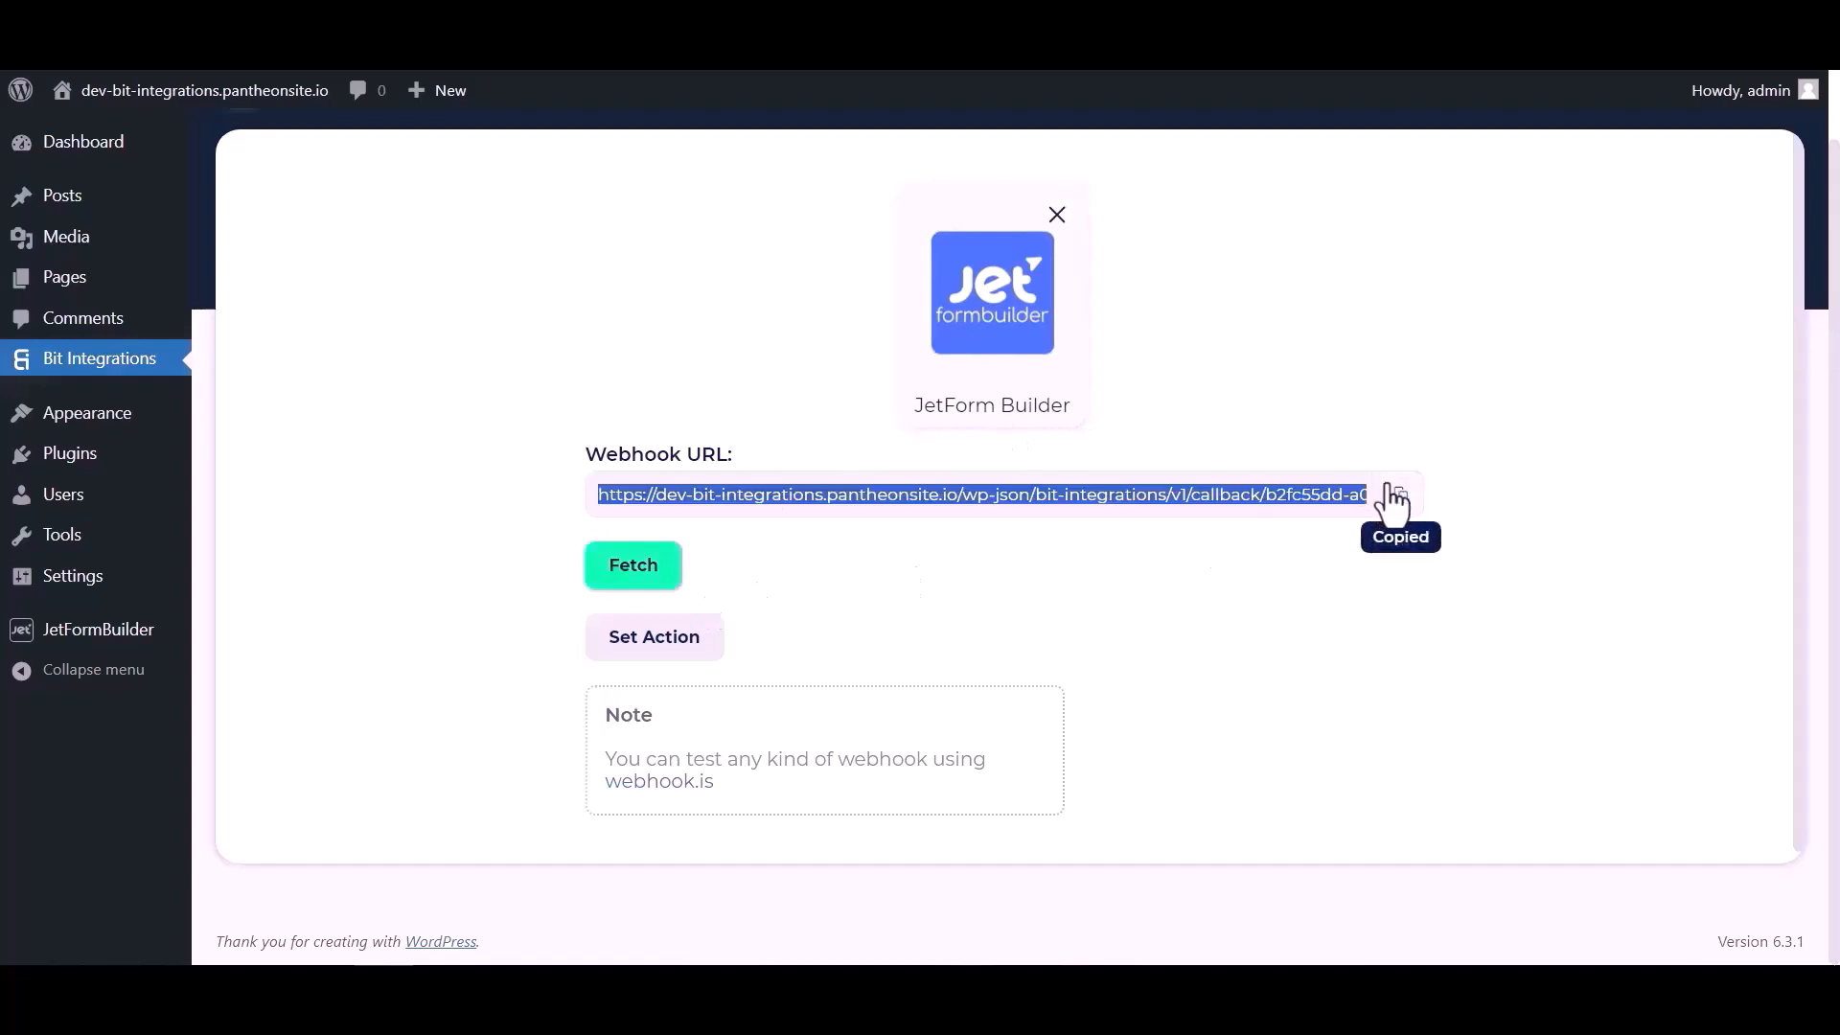
click(648, 575)
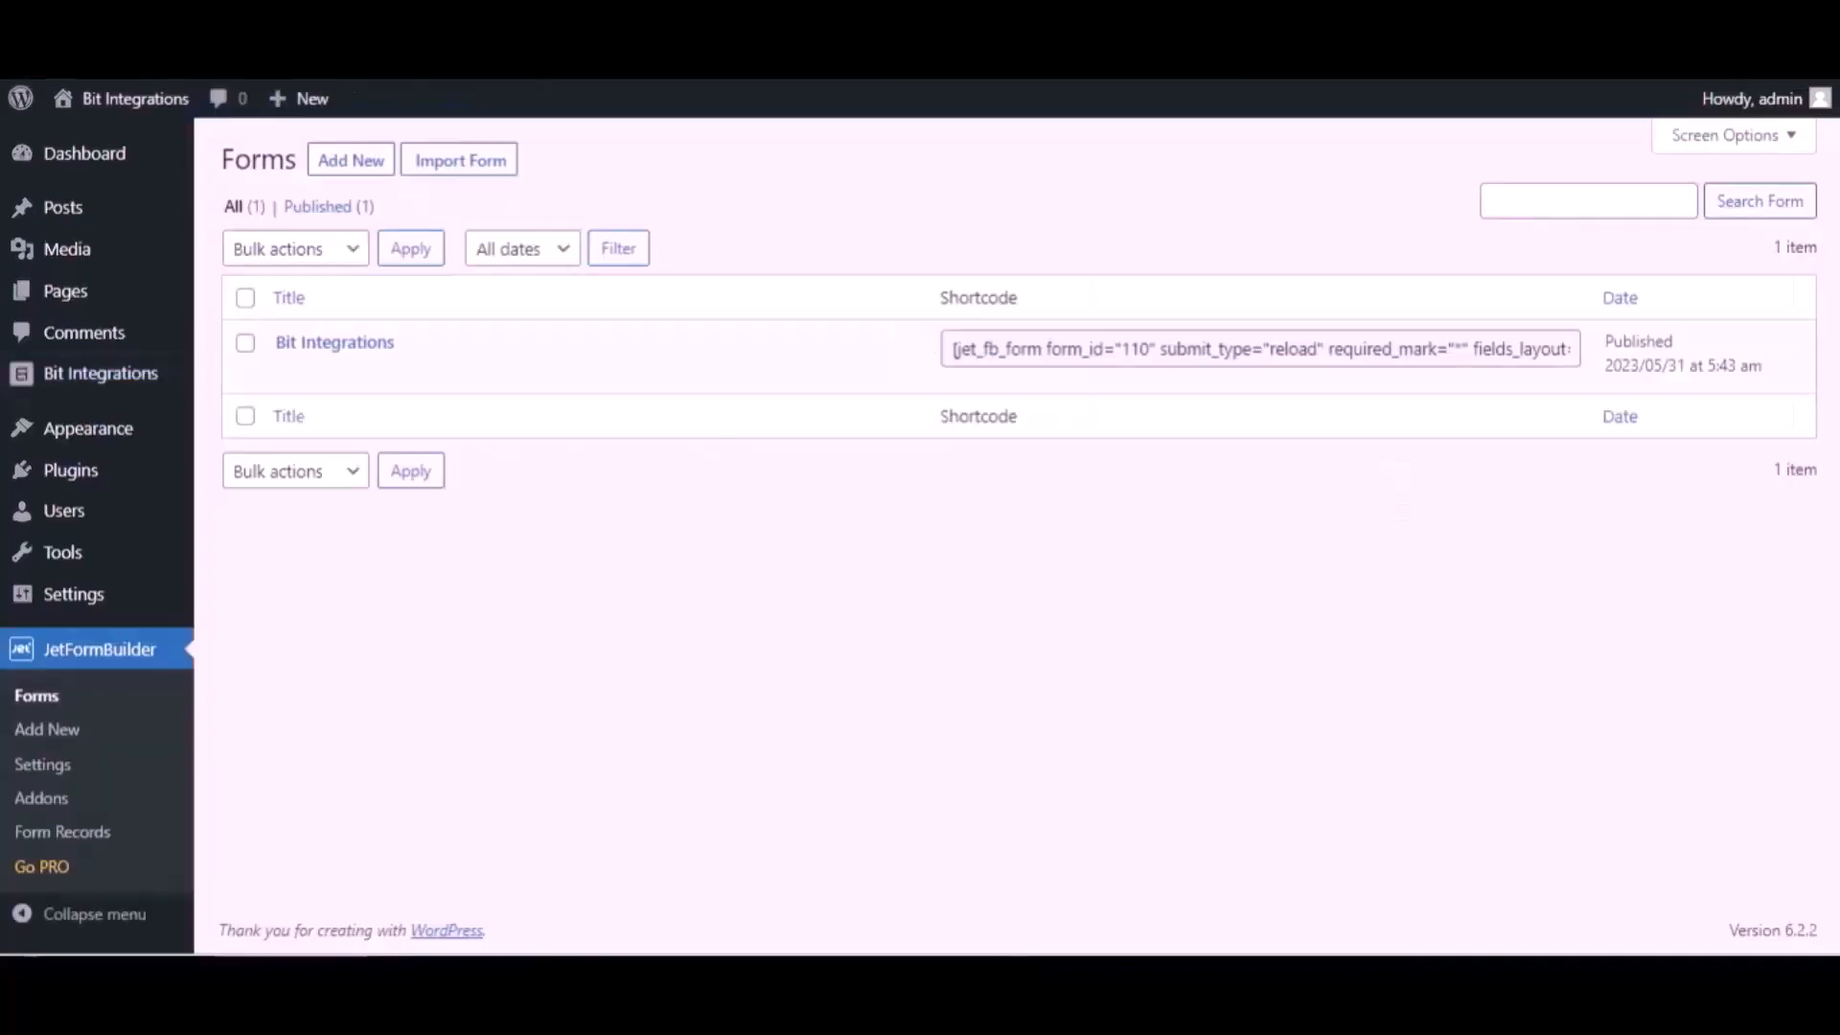
- Open the Bit Integrations form in JetFormBuilder for editing and expand its Post Submit Actions settings
mouse_move(422, 329)
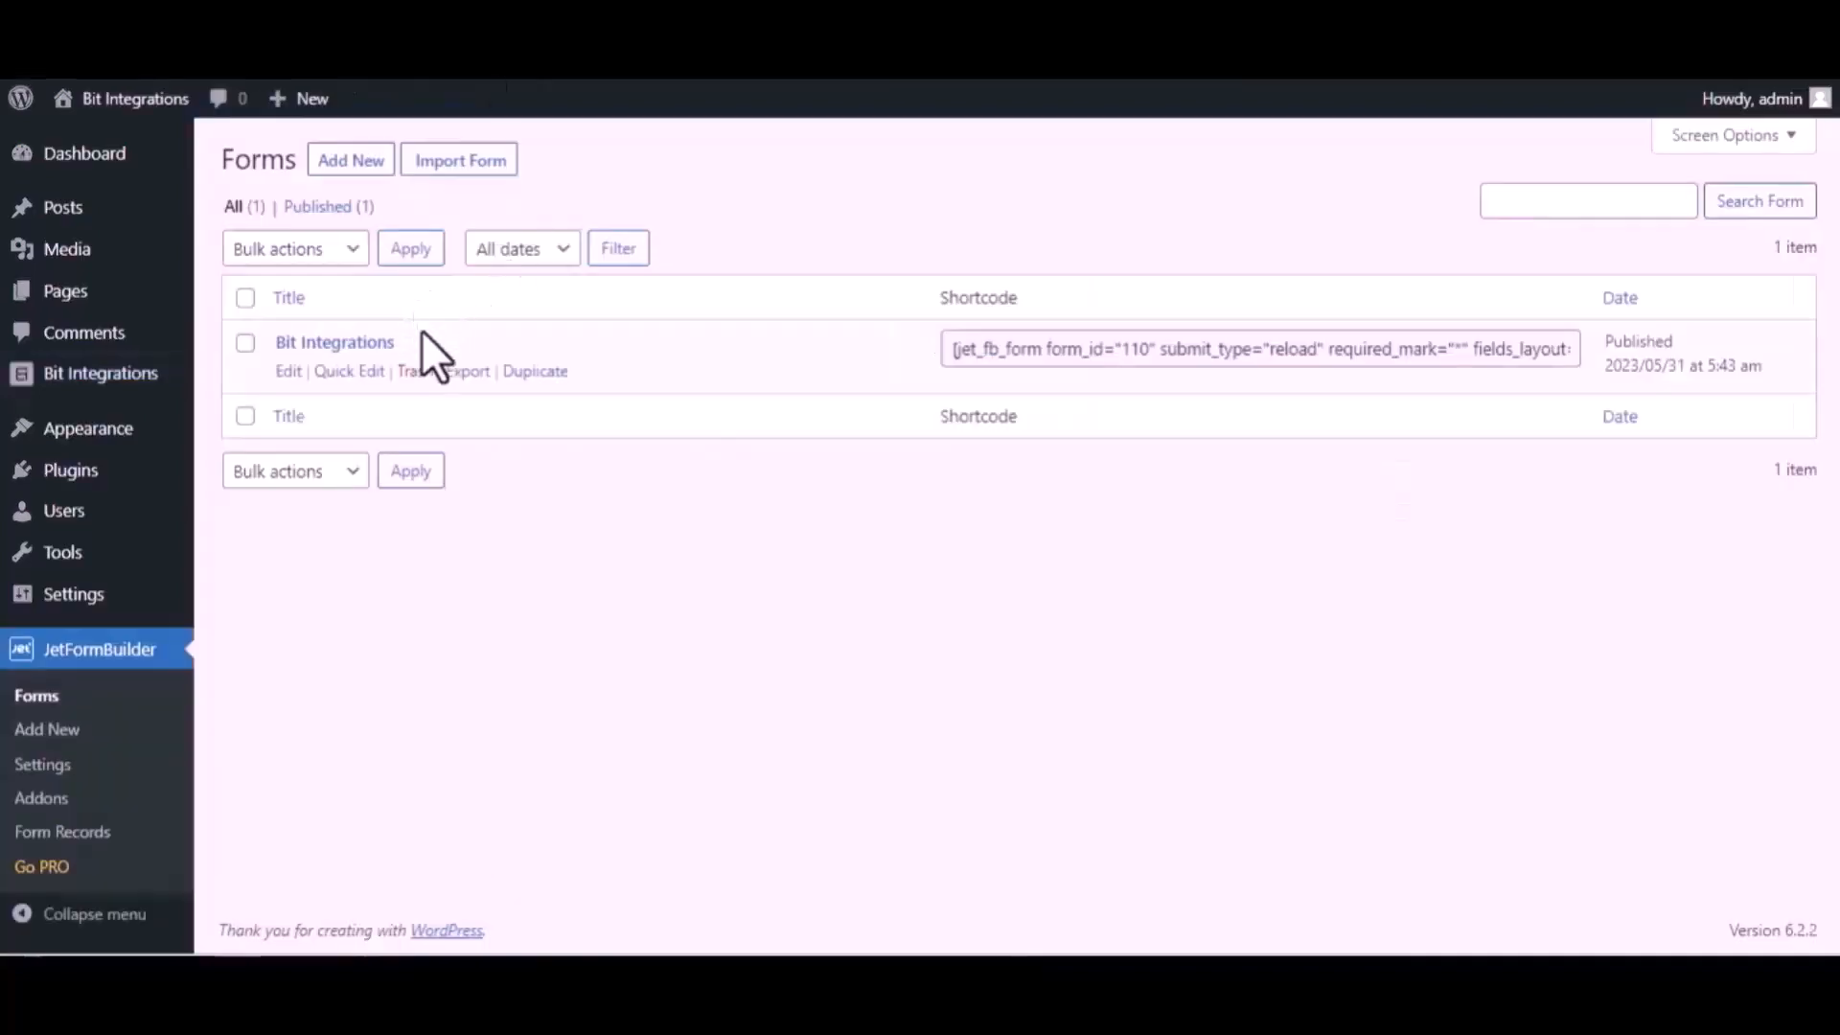
click(287, 373)
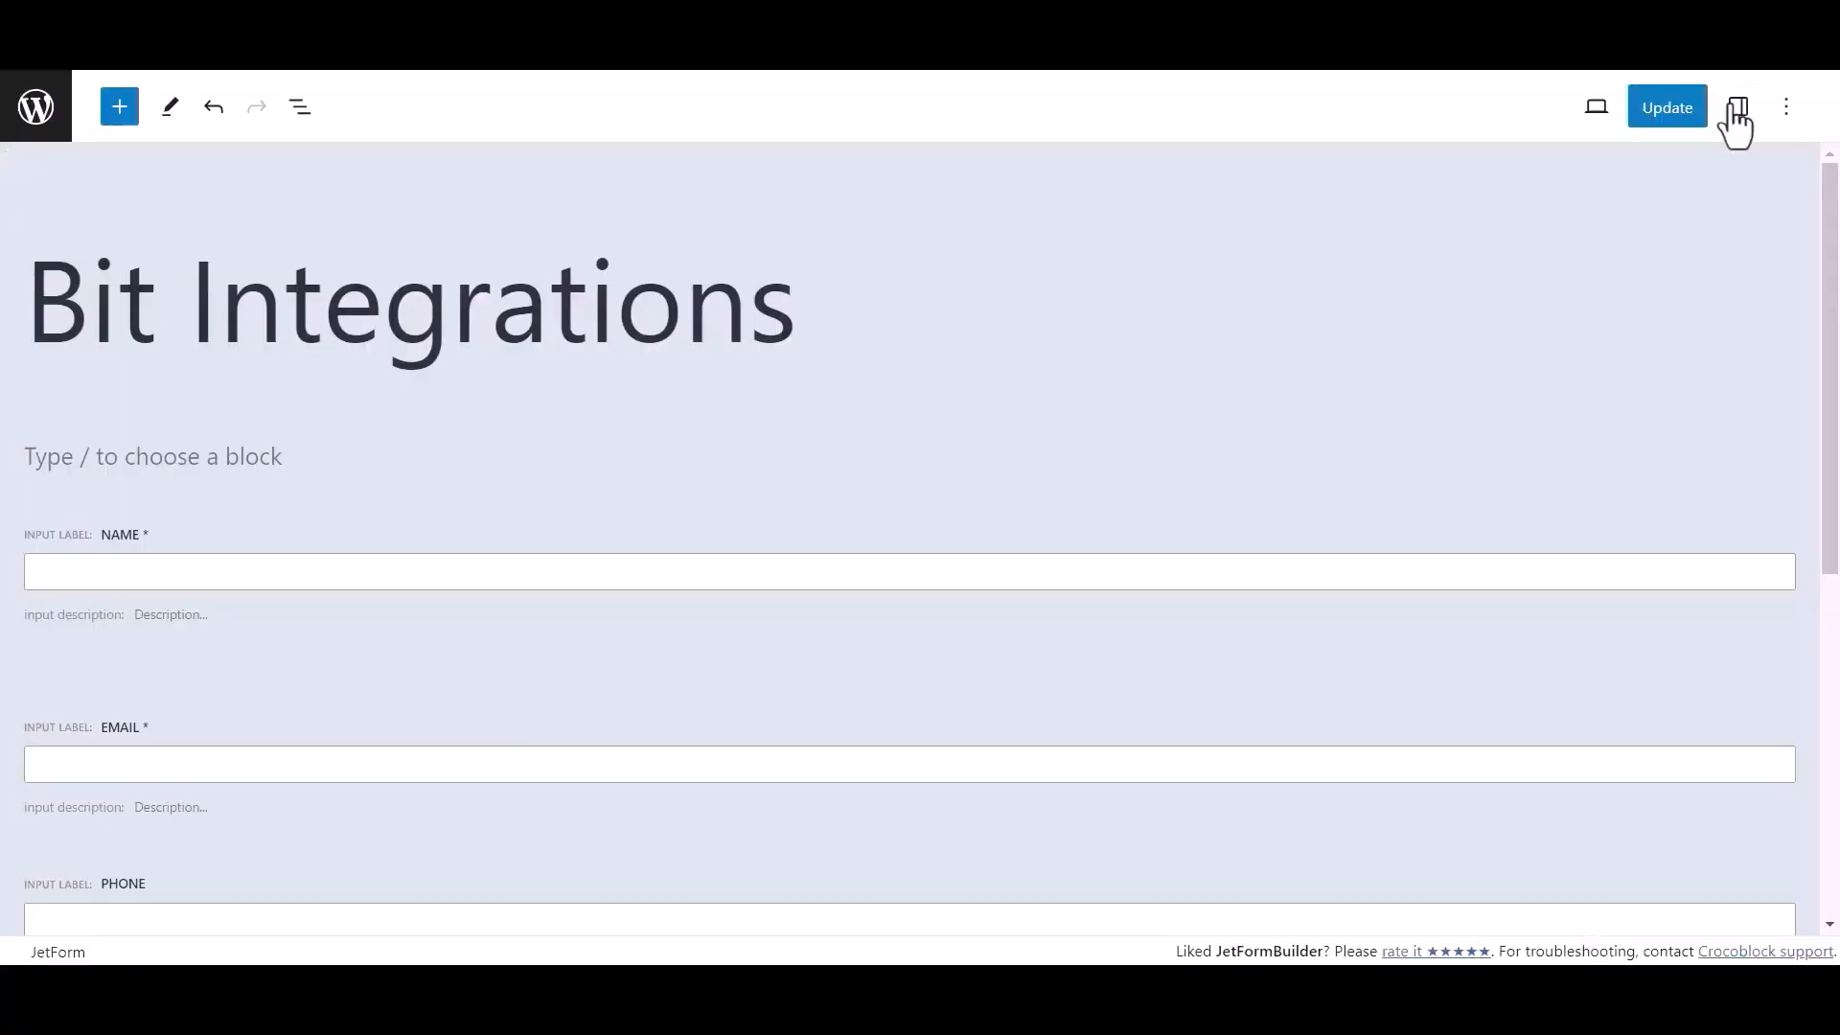
click(1737, 108)
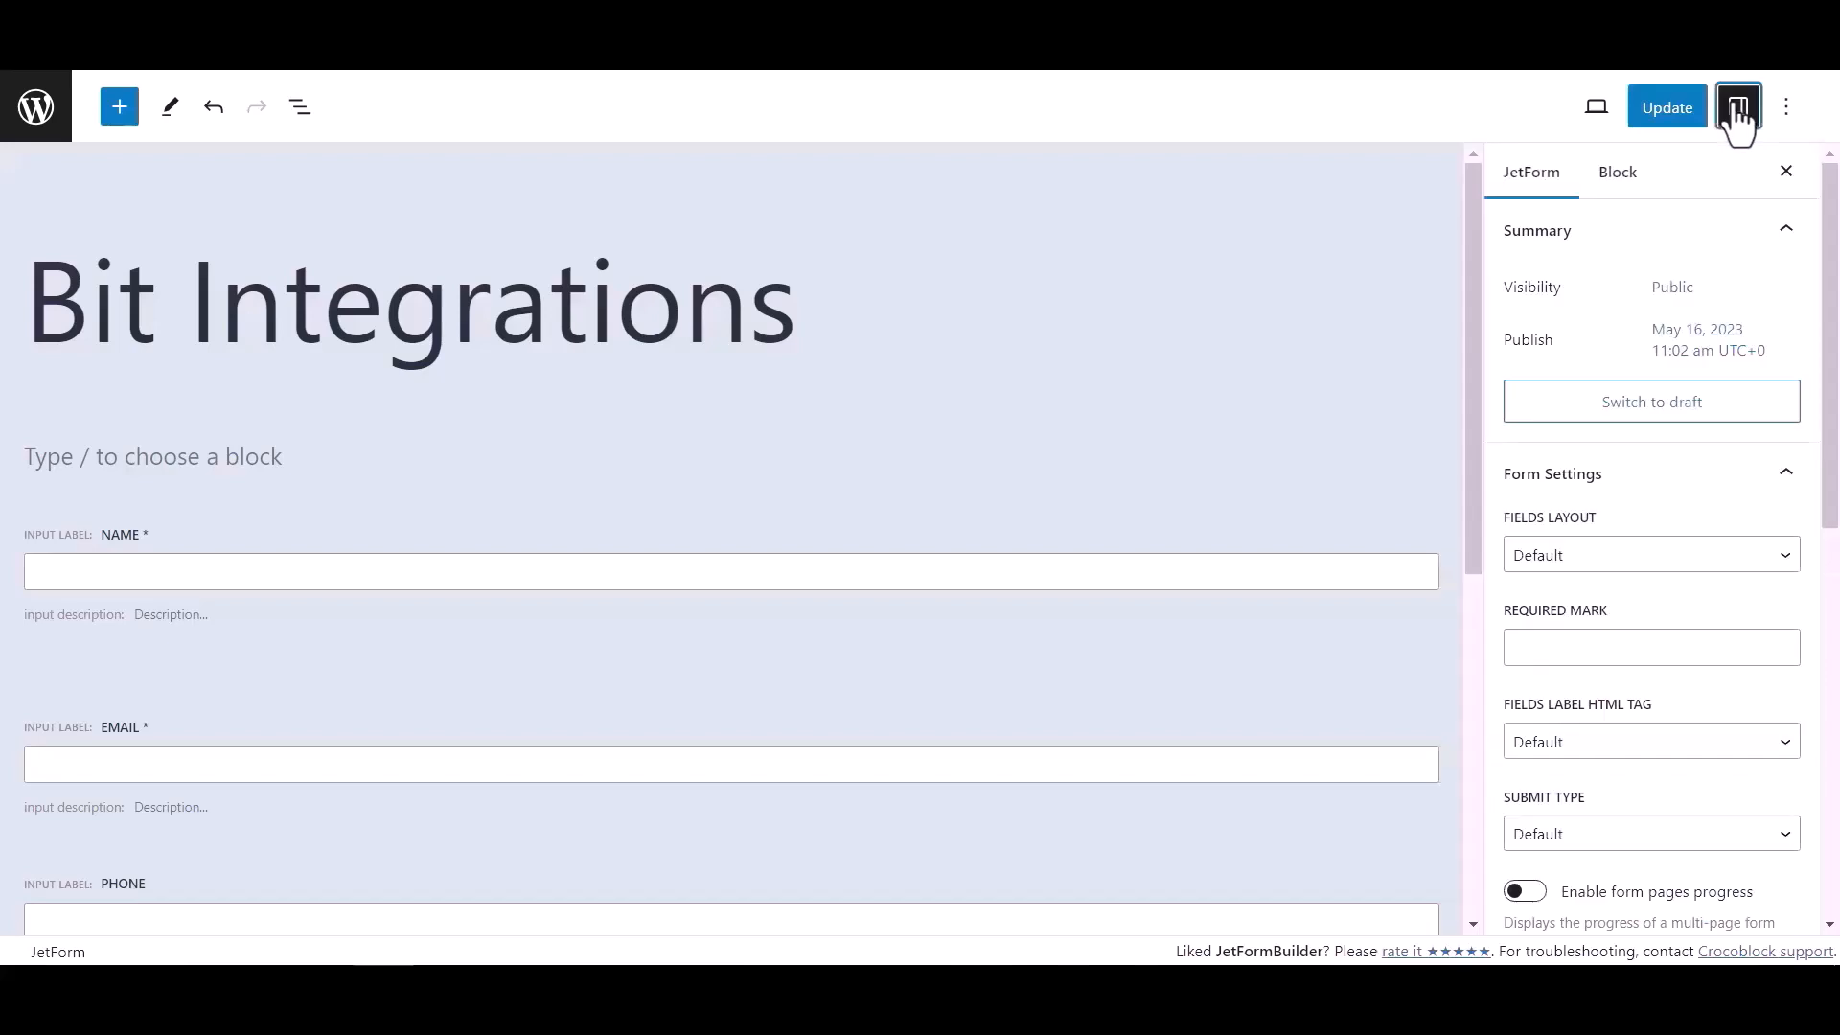
scroll(1597, 531, down, 6)
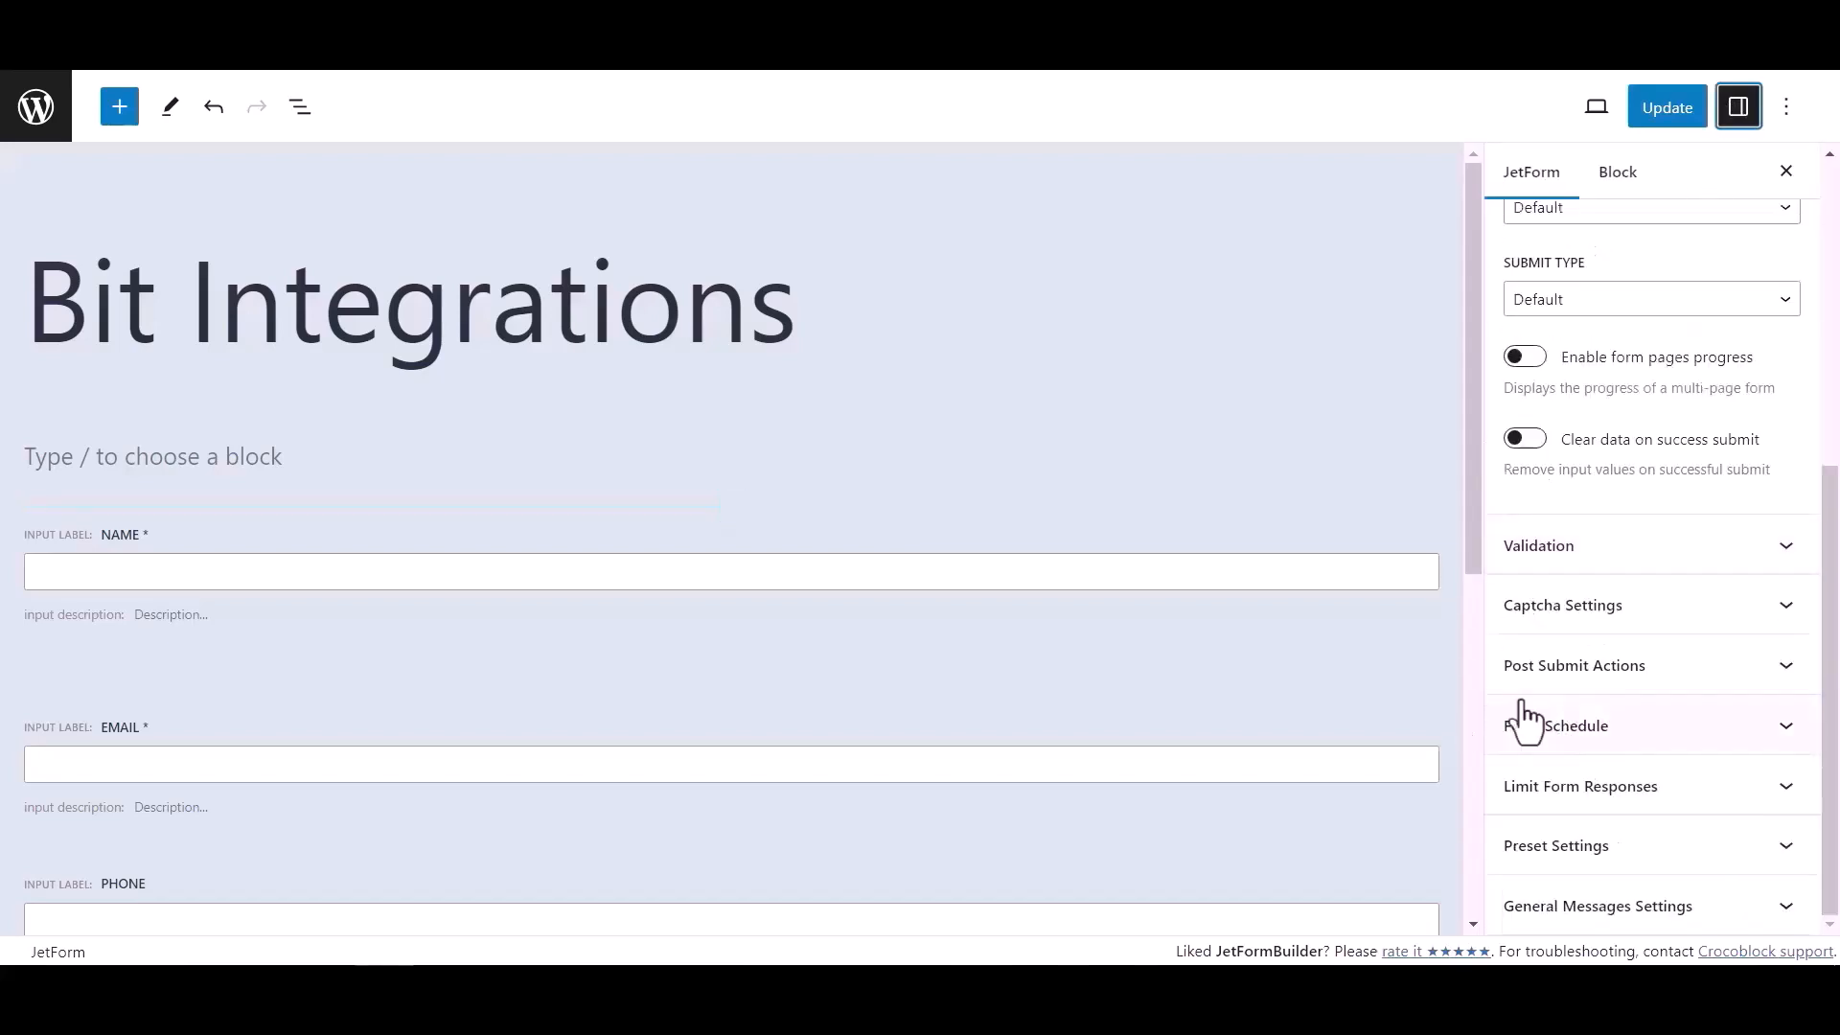
click(1738, 688)
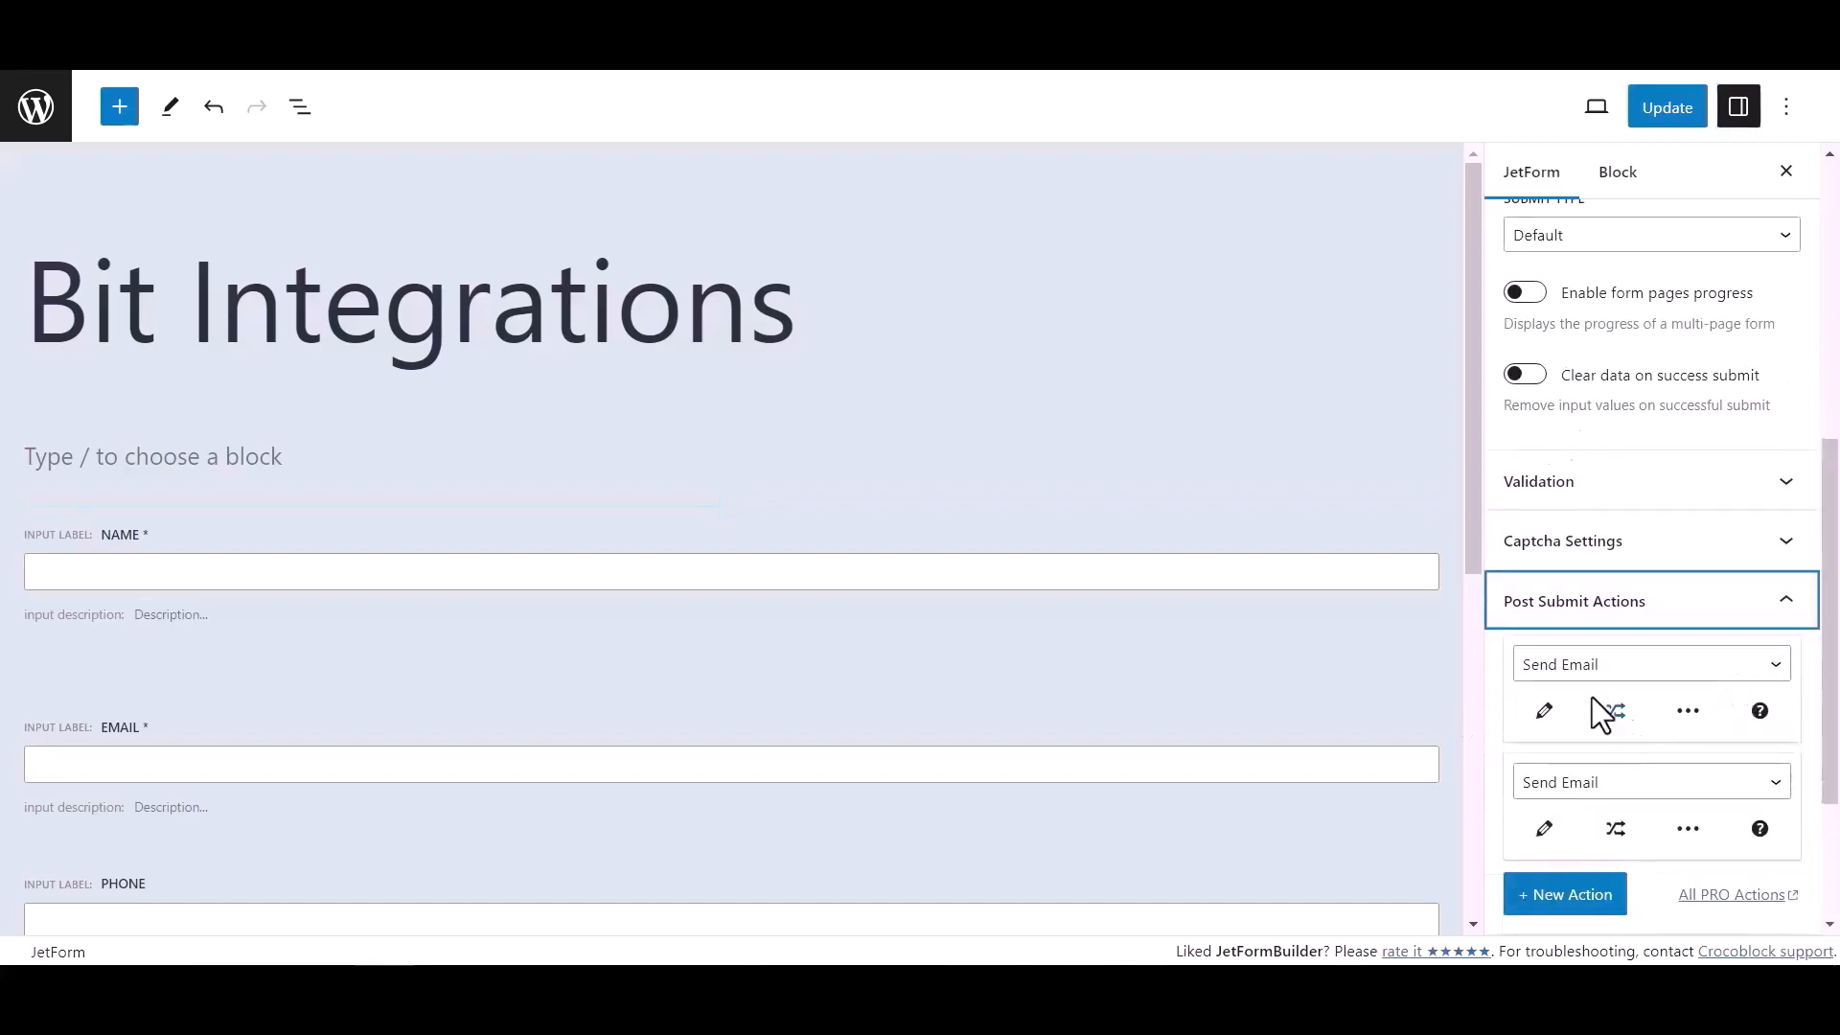
- Change the first post-submit action to Call Webhook using the copied webhook URL, and save the form
click(1587, 668)
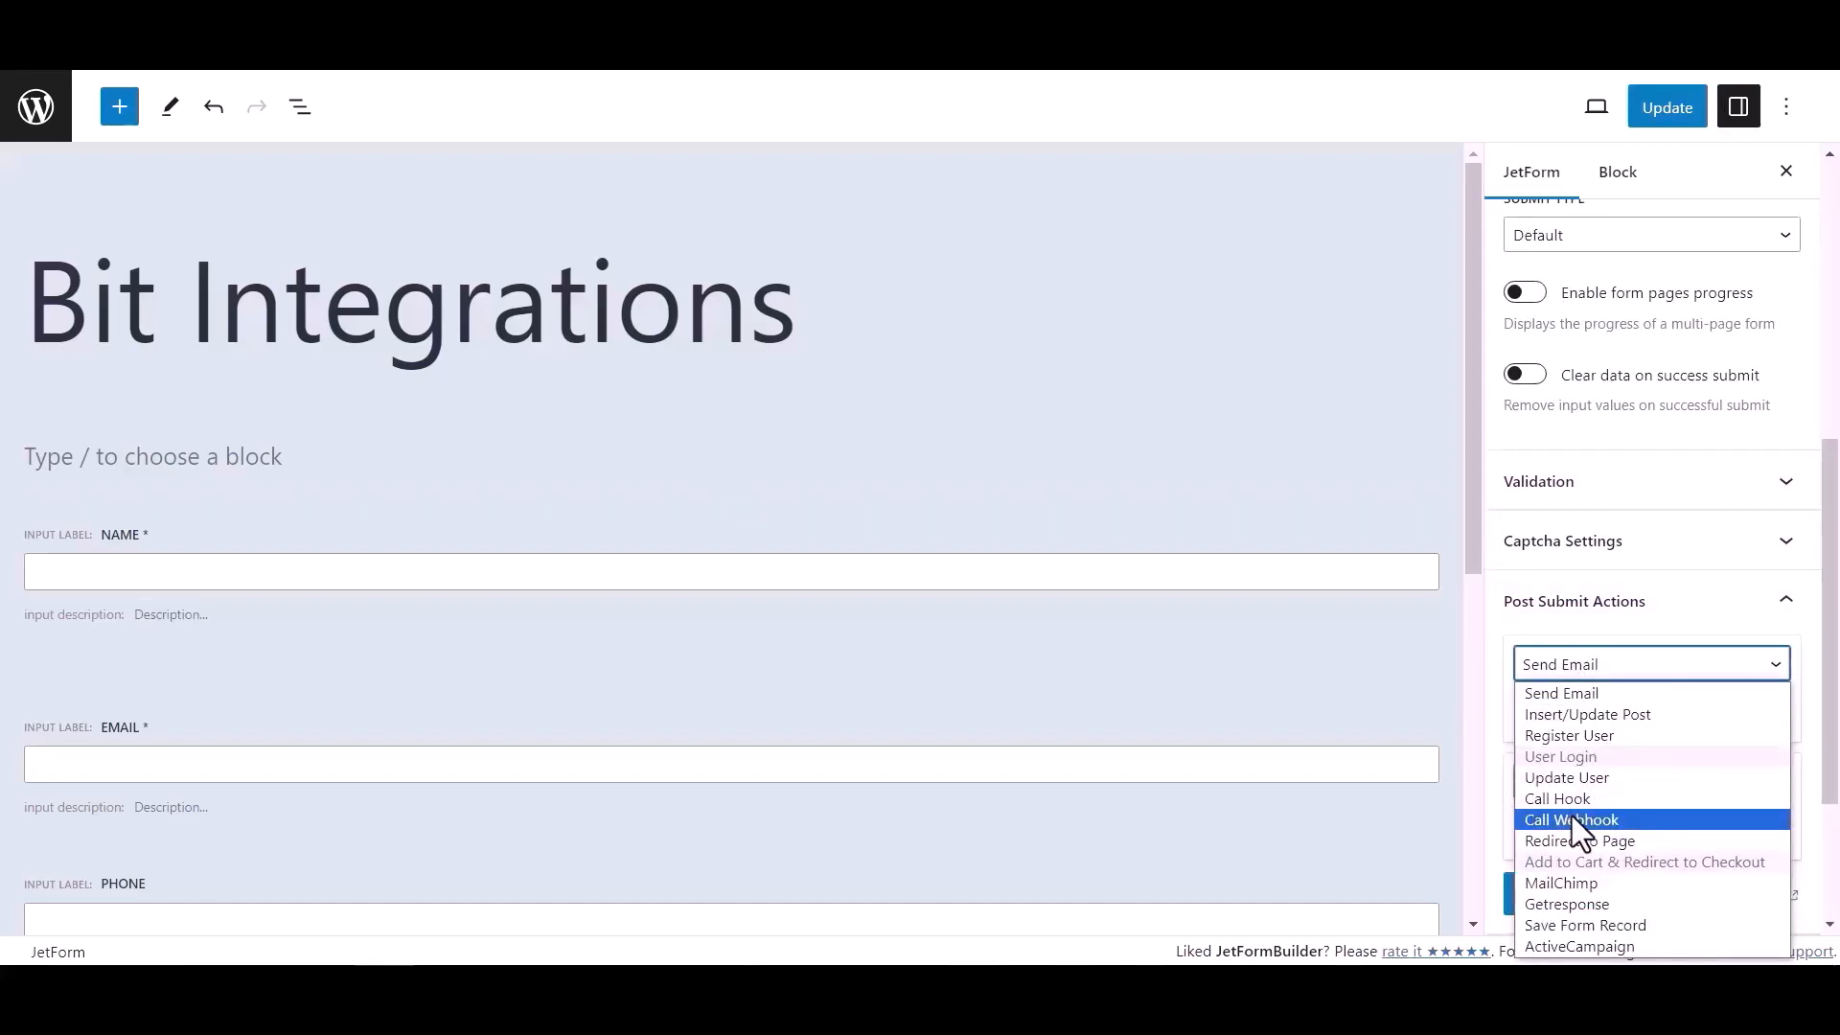
click(1572, 820)
click(1560, 714)
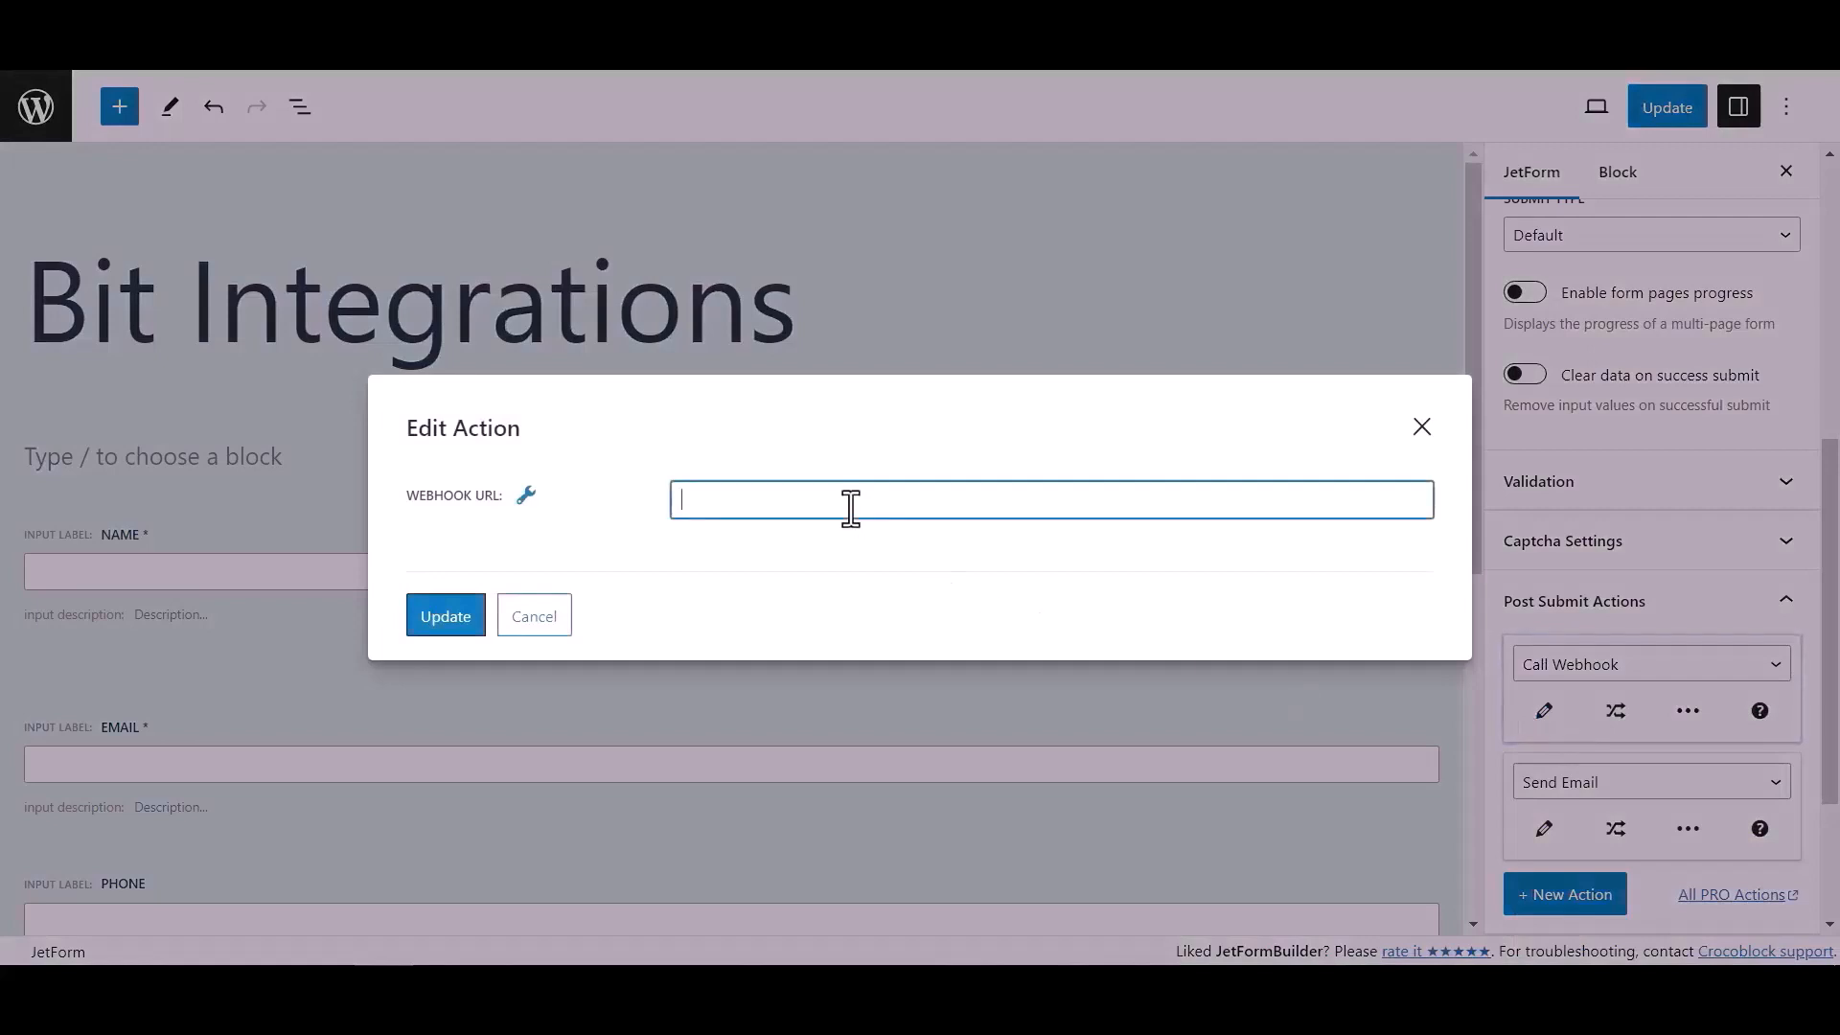
key(ctrl+v)
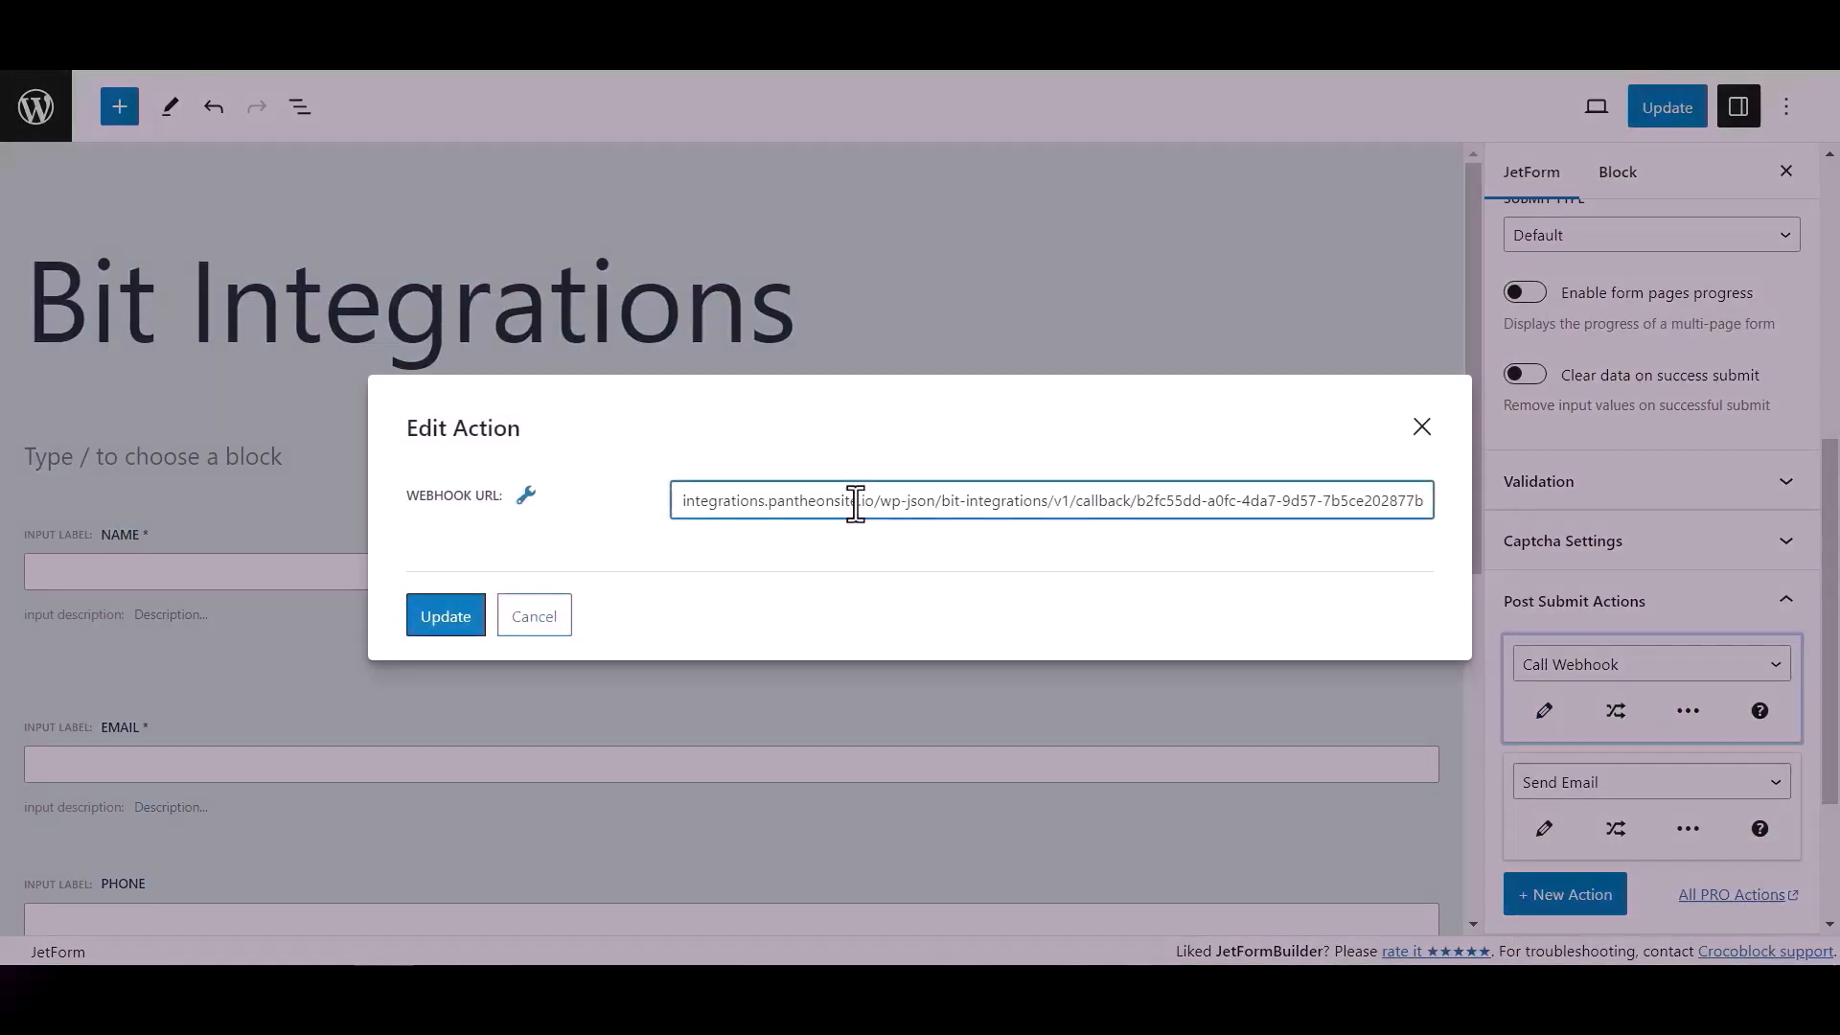
click(475, 616)
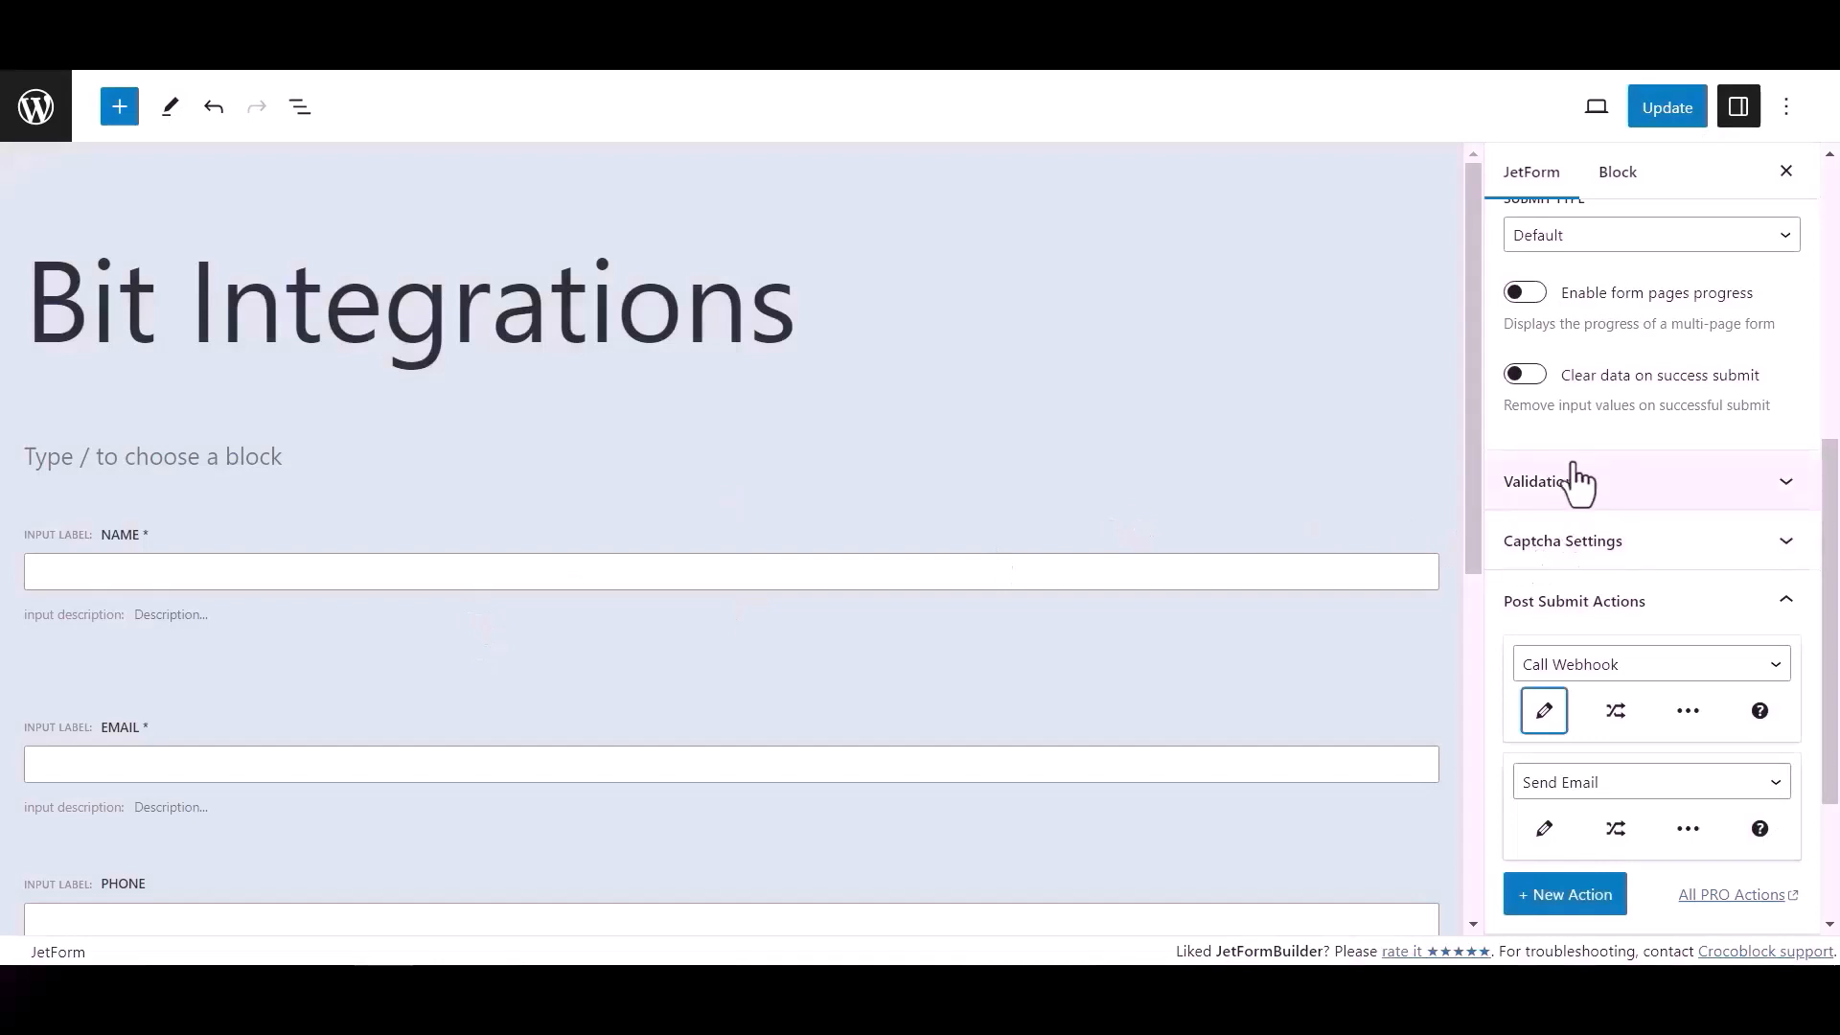
click(1677, 110)
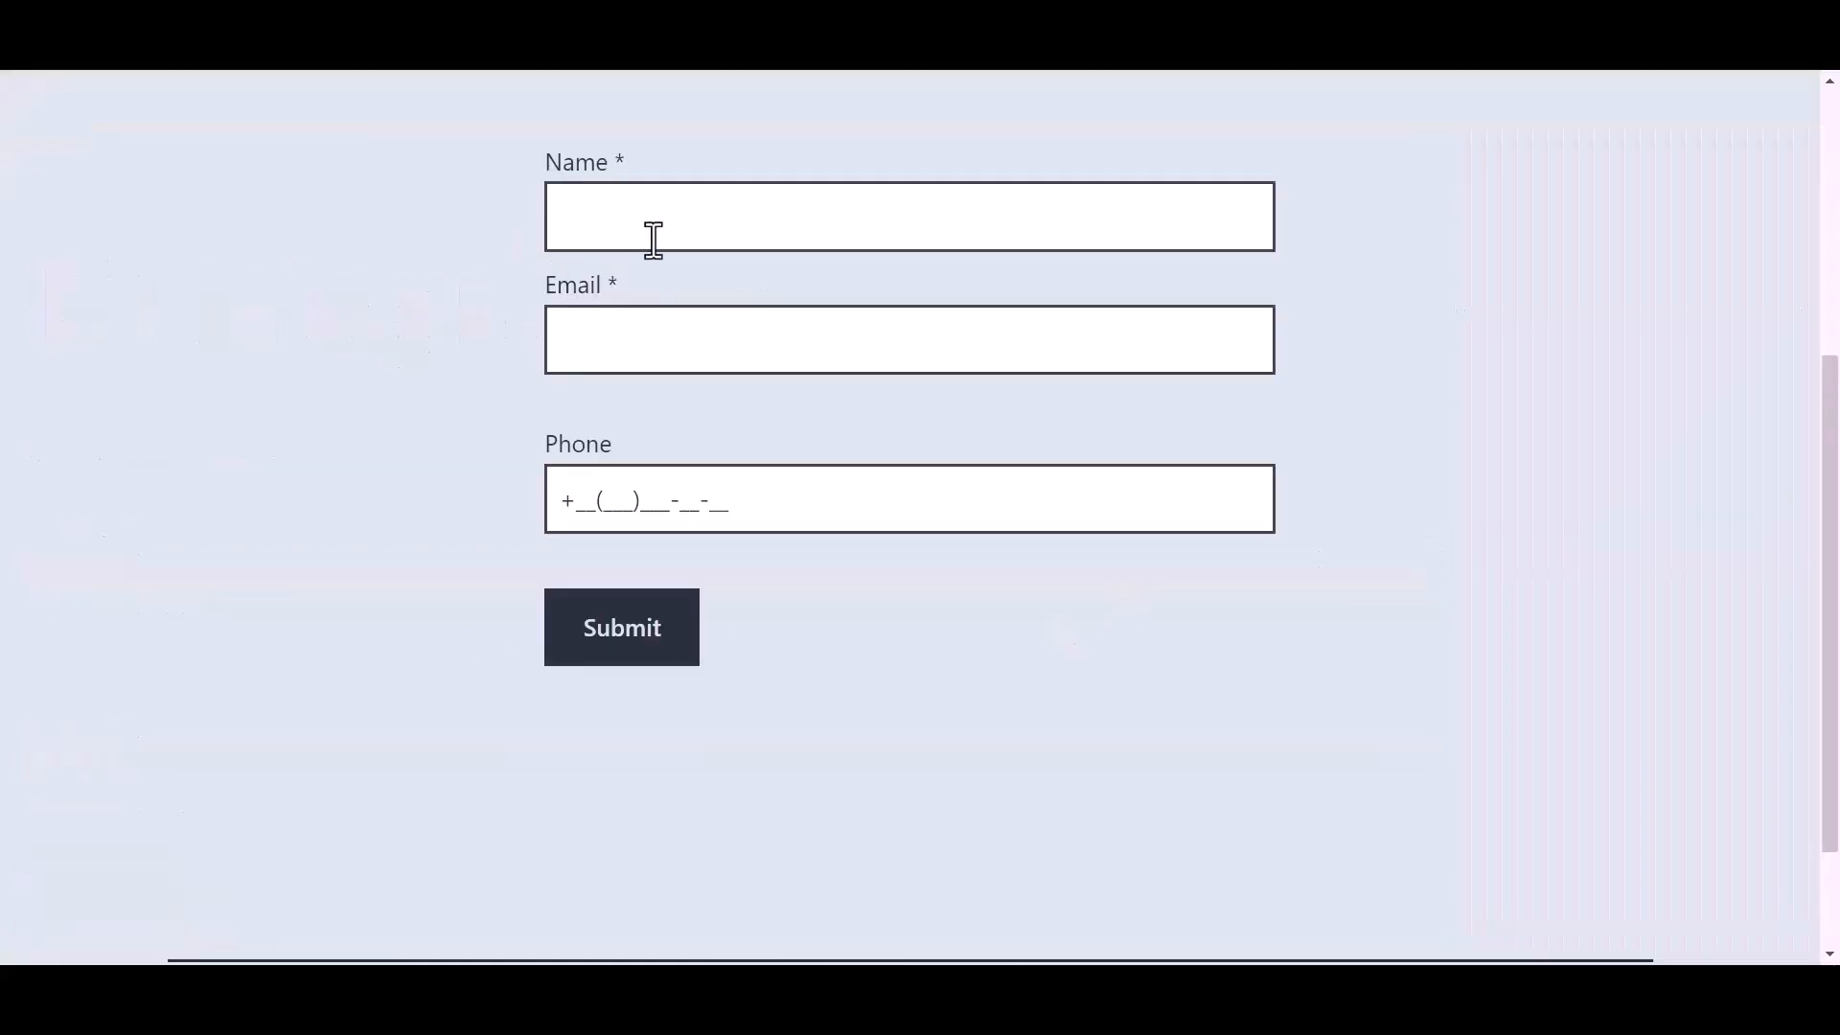
- Fill in the published form's Name field with Bit Integrations and enter the support e-mail address in the Email field
click(690, 219)
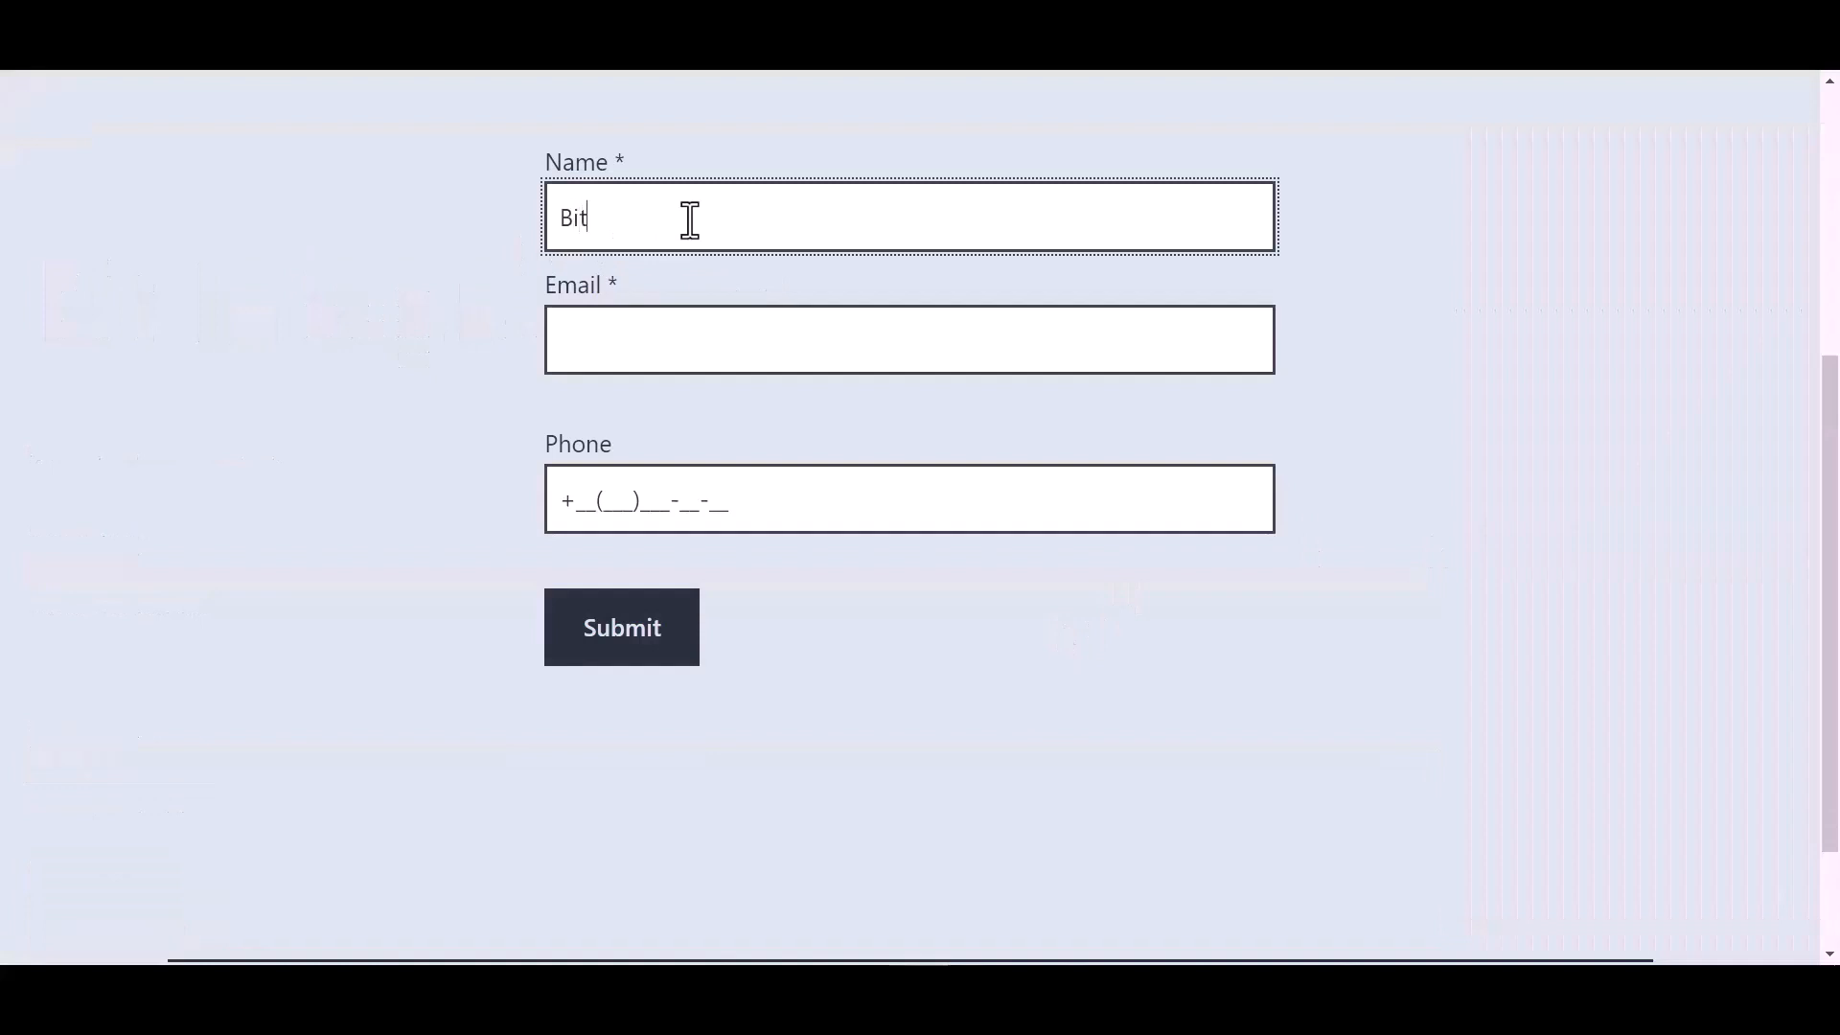
text(Bit Integrations)
key(Tab)
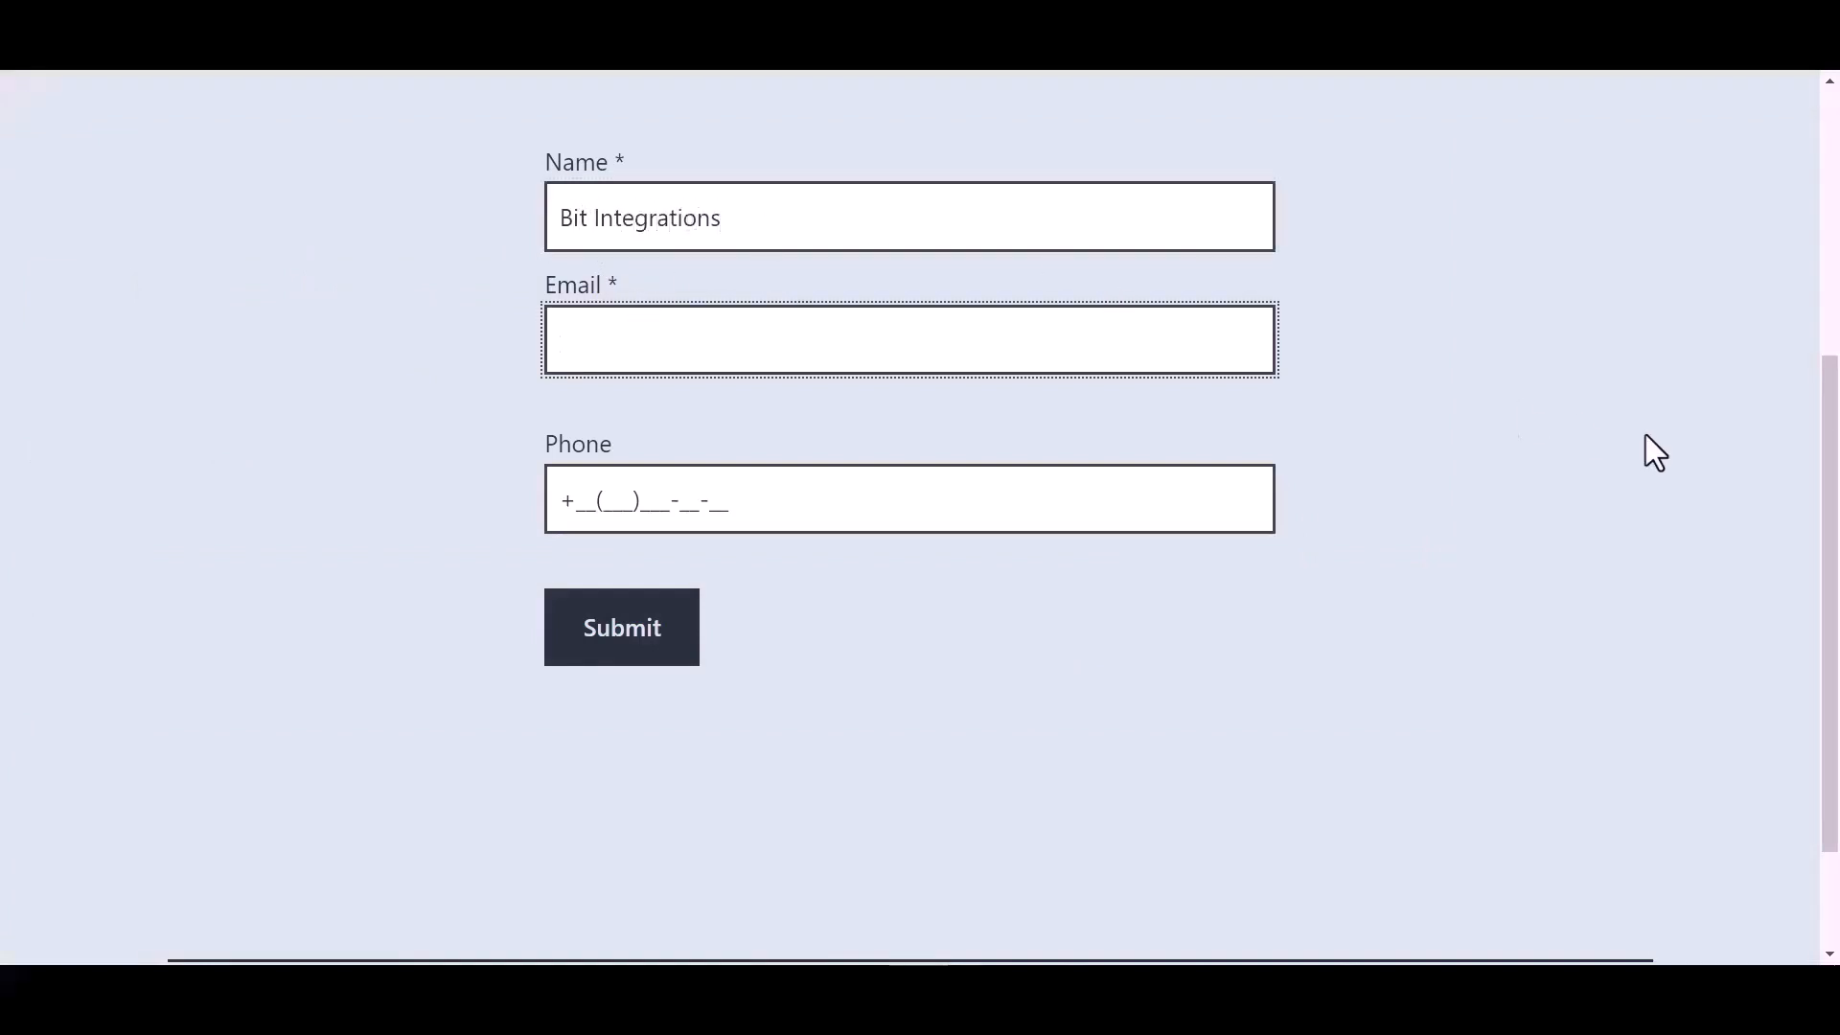
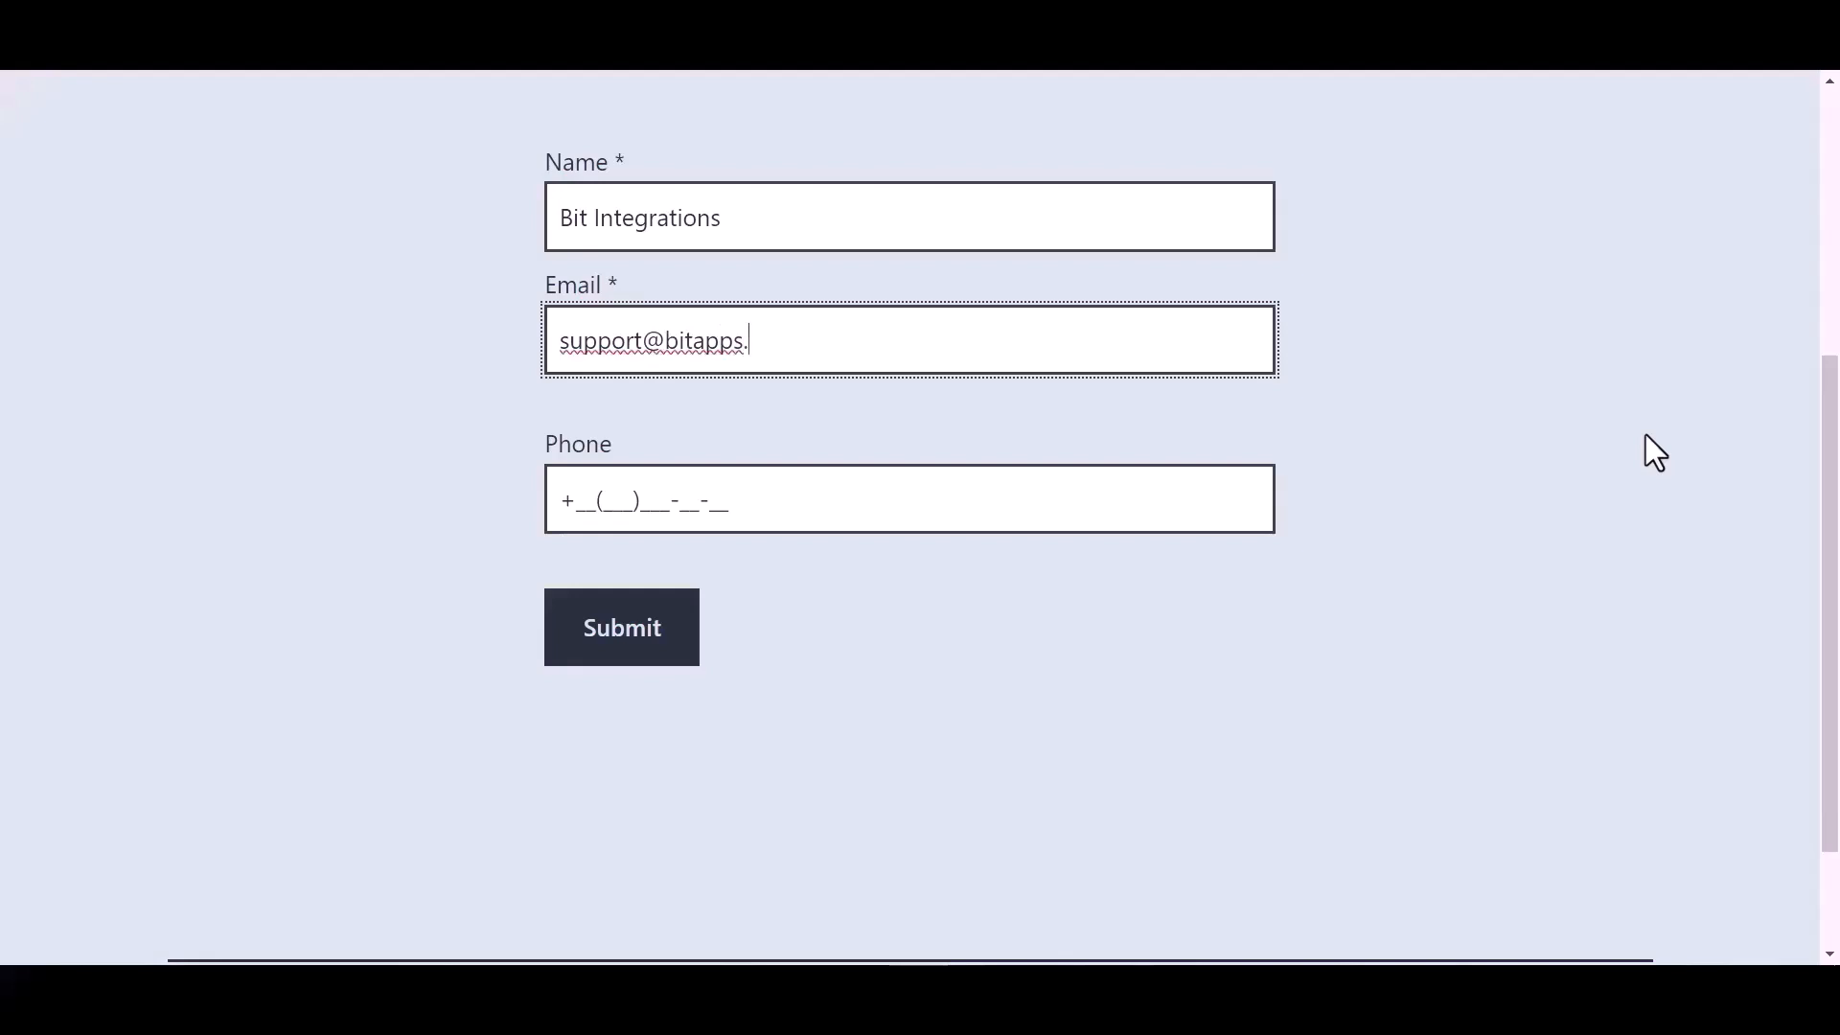
- Enter a phone number in the Phone field and submit the test form
click(709, 499)
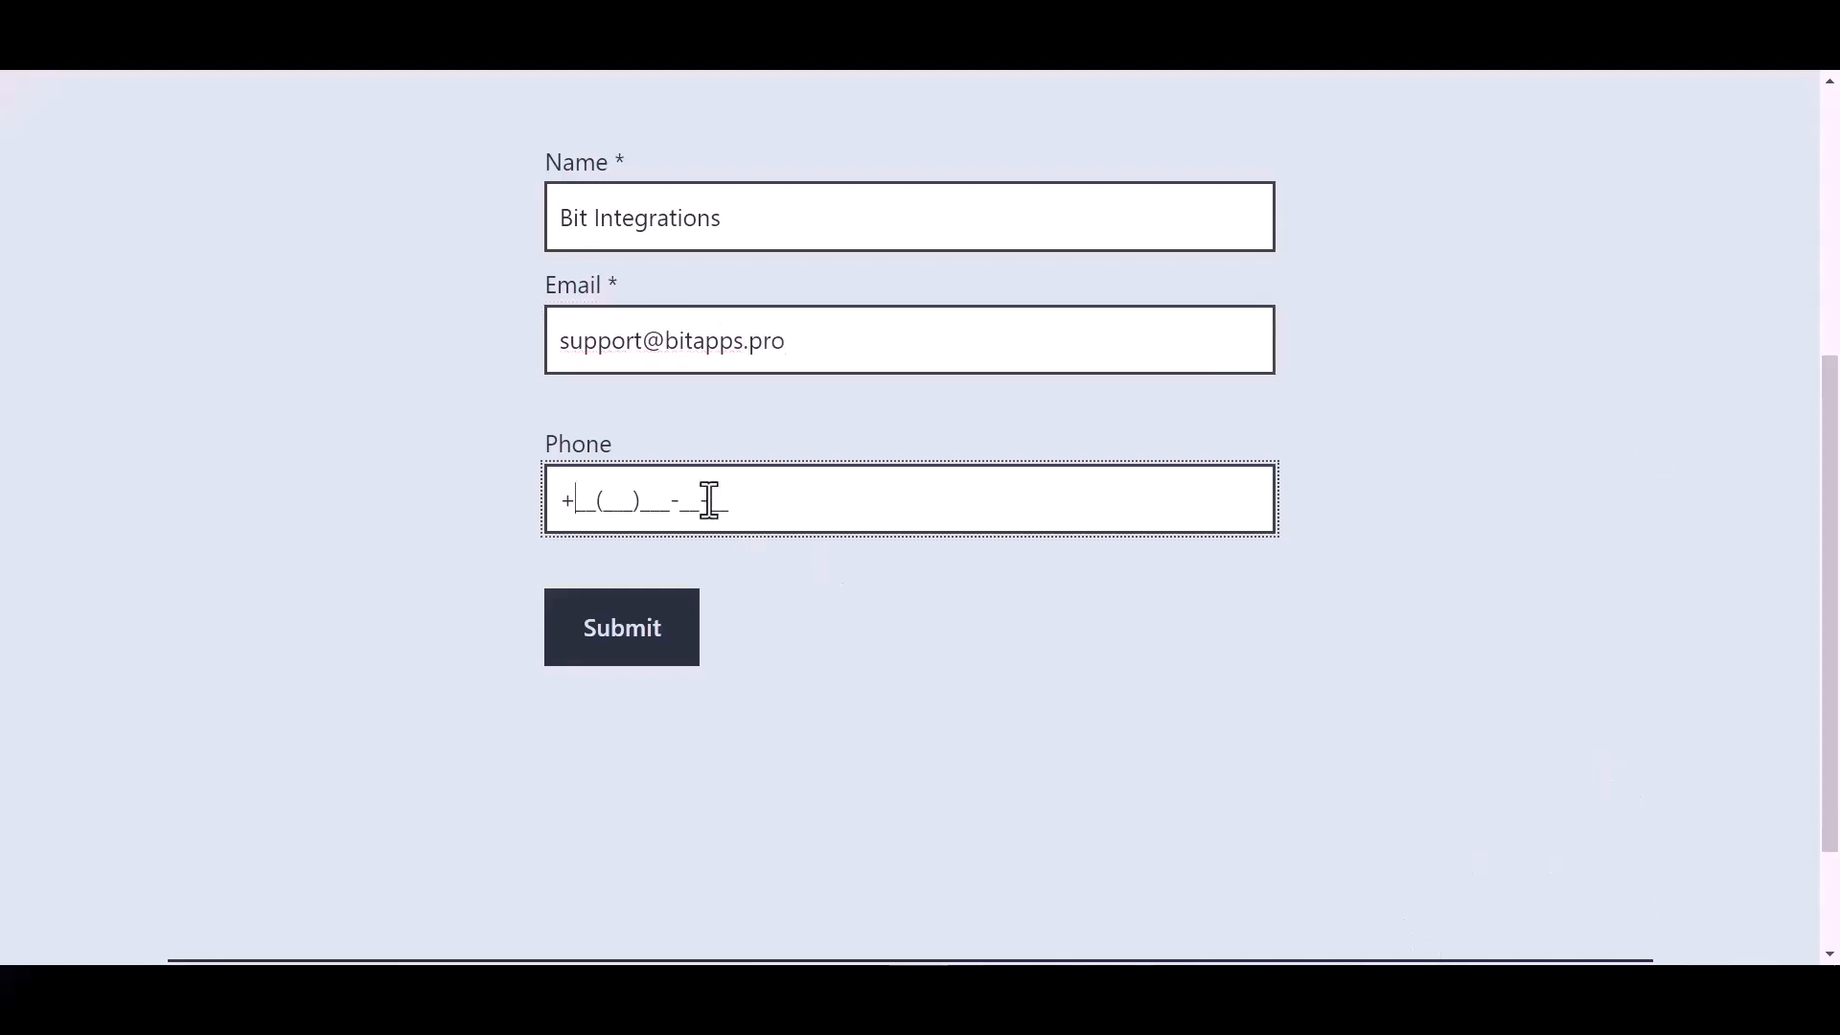
text(44(455)566-6_-__)
click(638, 642)
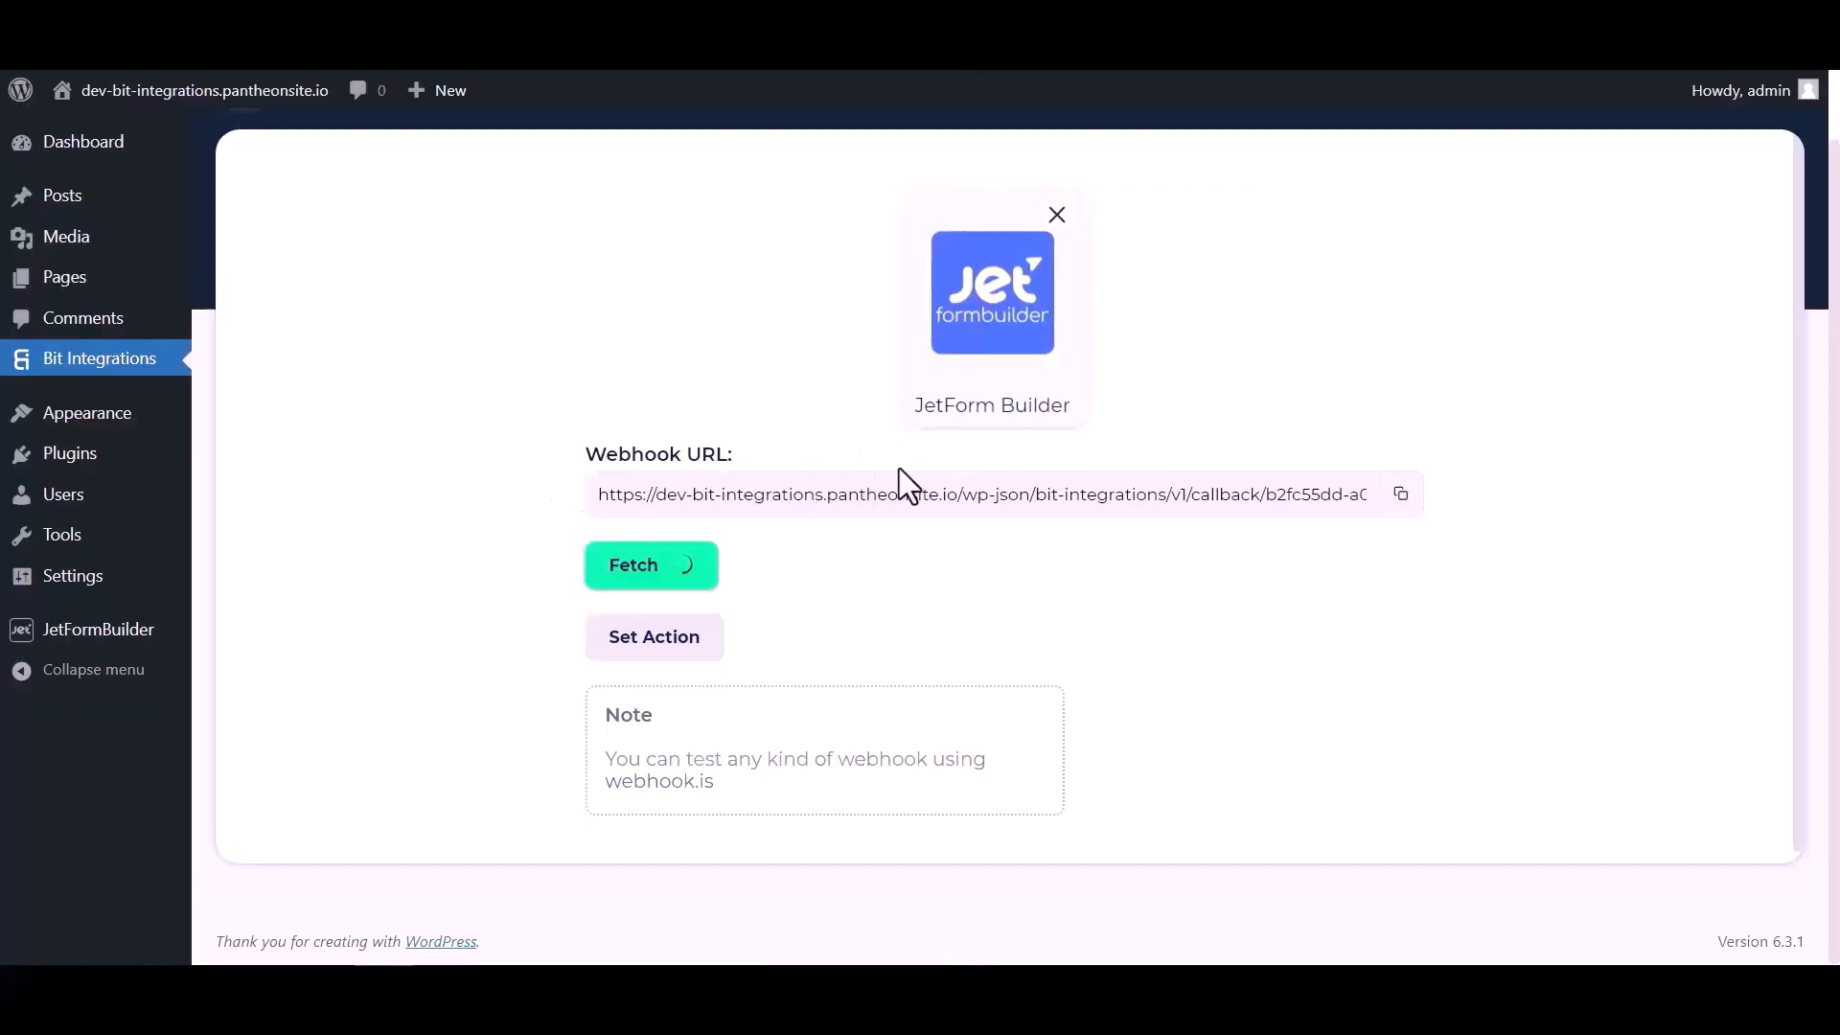
- Look through the fetched form response, proceed to the action selection, and choose OneDrive by searching for "onedrive"
scroll(951, 583, down, 4)
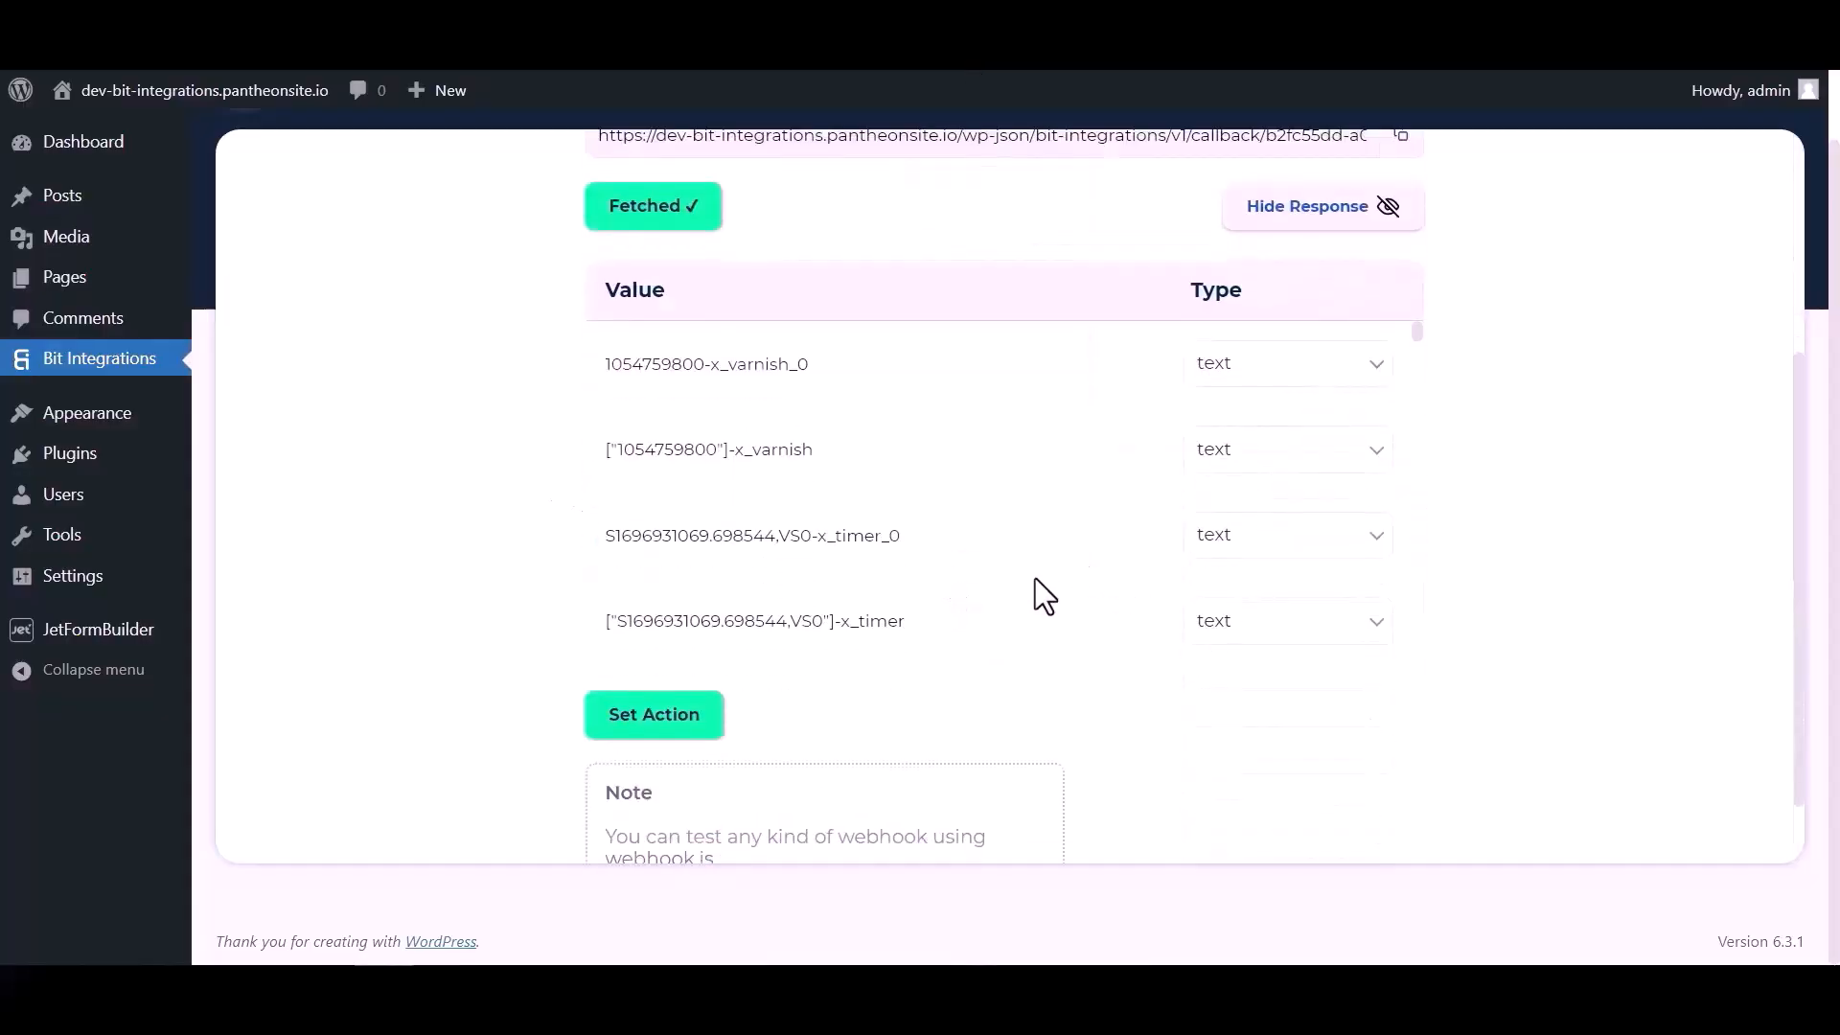
scroll(999, 383, down, 8)
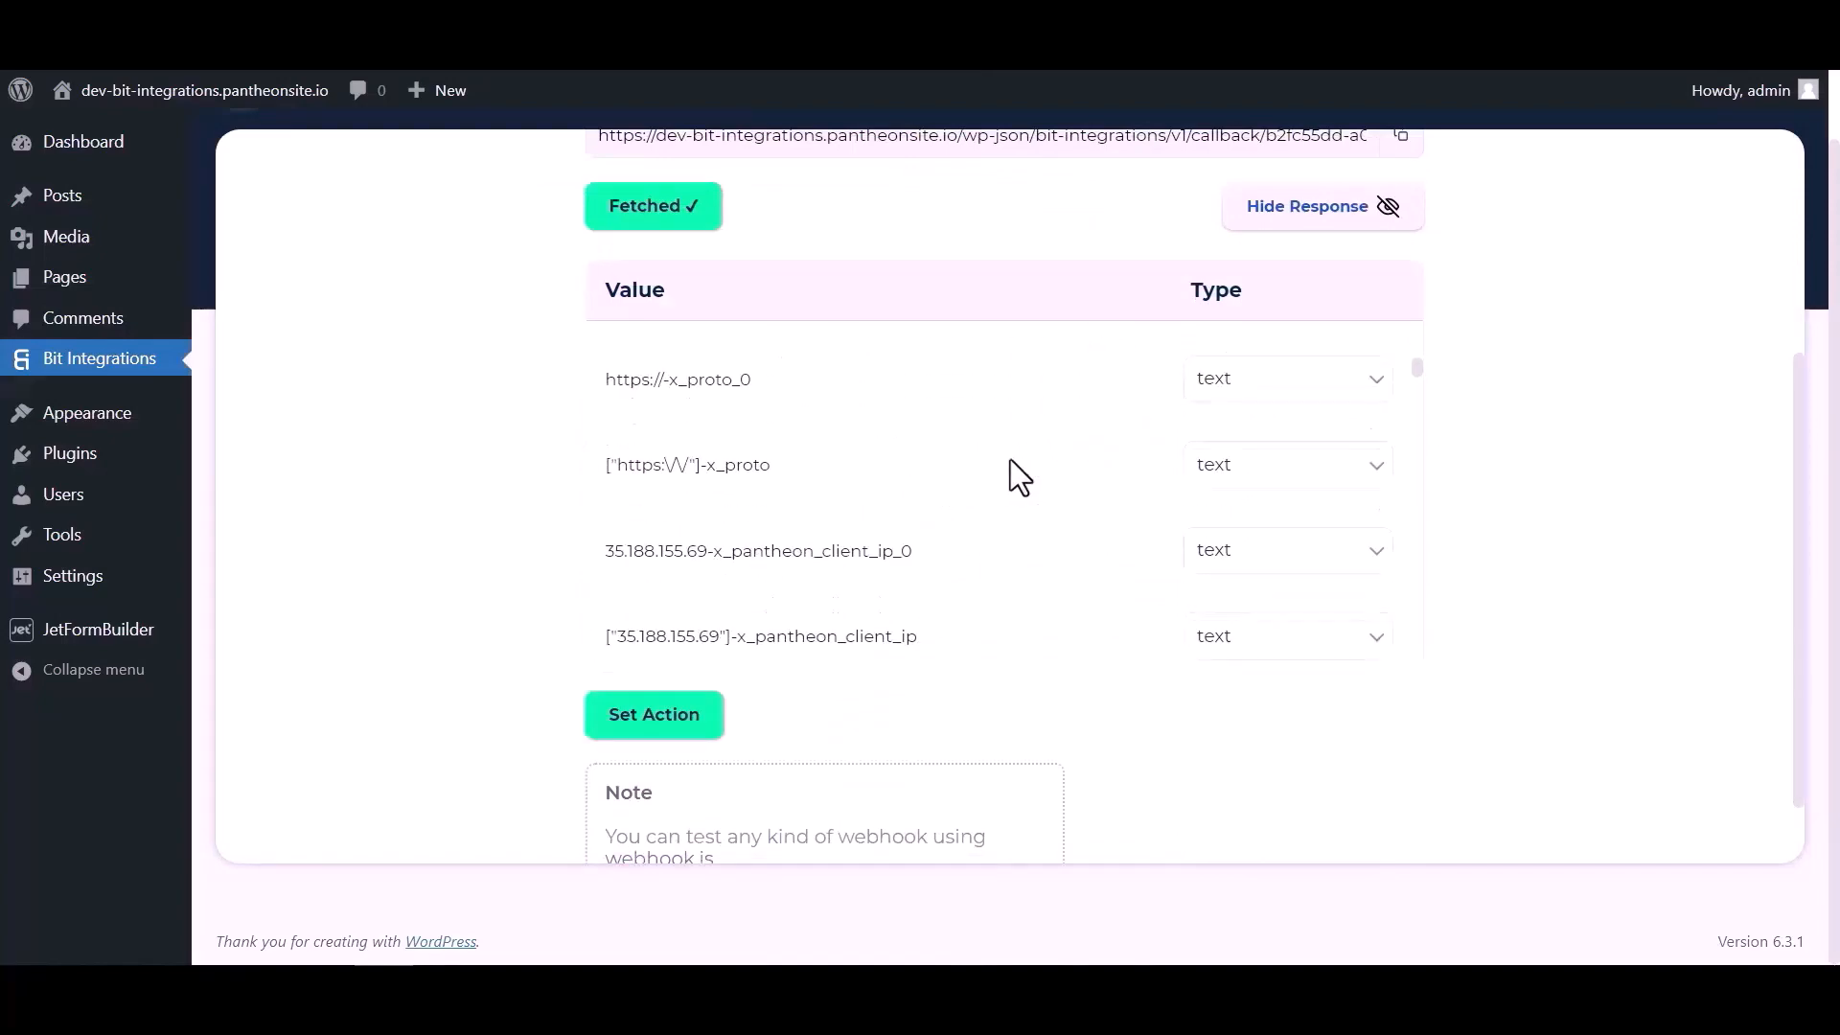
scroll(1011, 459, down, 10)
scroll(1083, 461, up, 5)
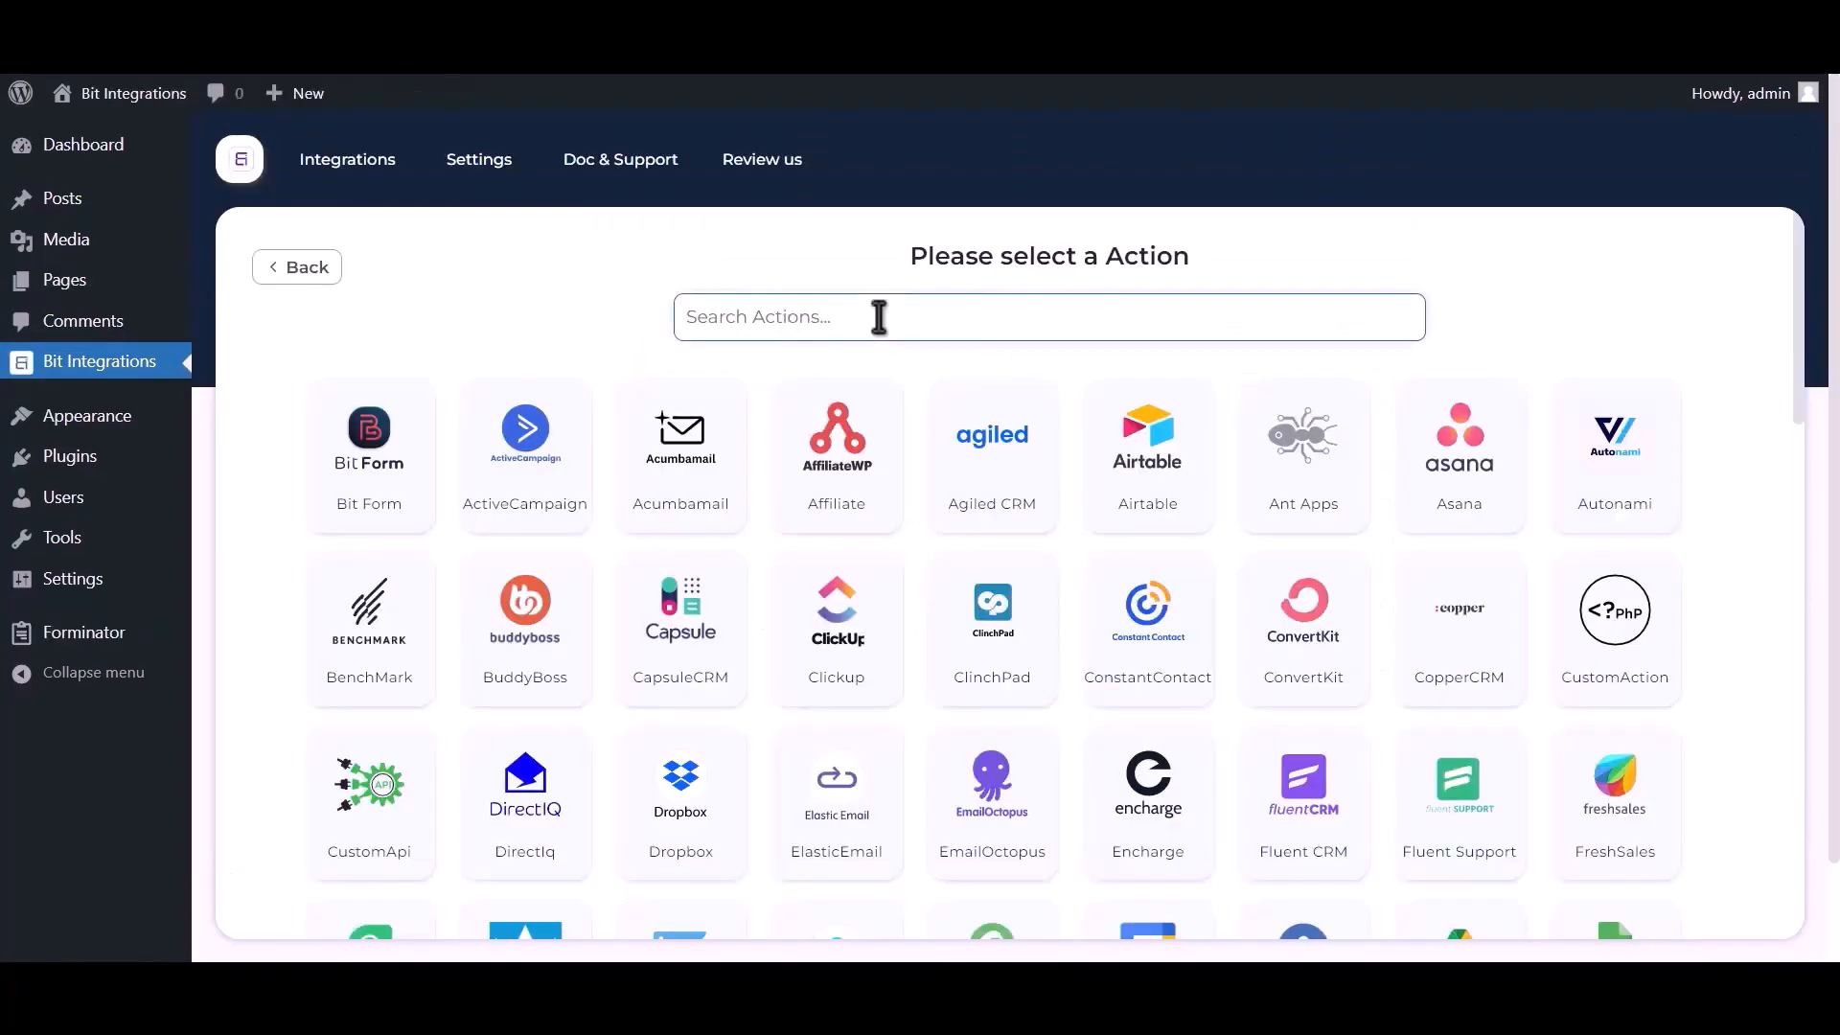
click(879, 317)
text(onedri)
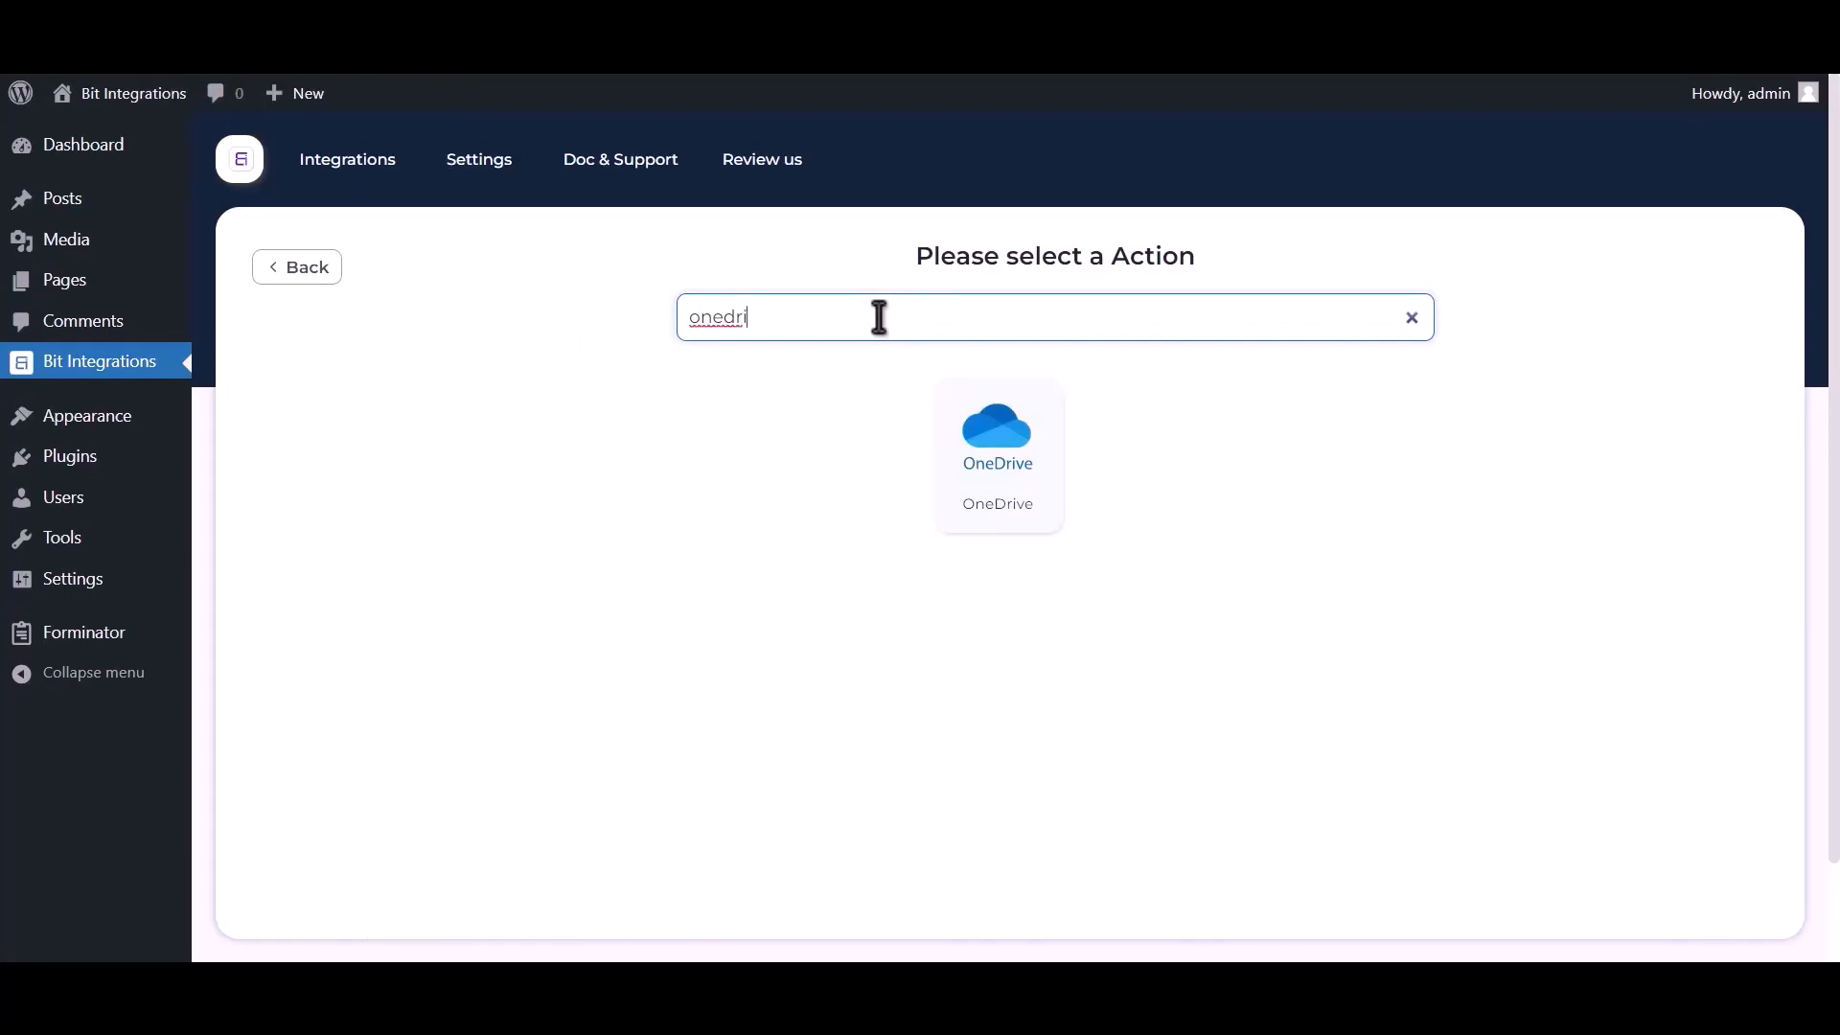
text(ve)
click(976, 452)
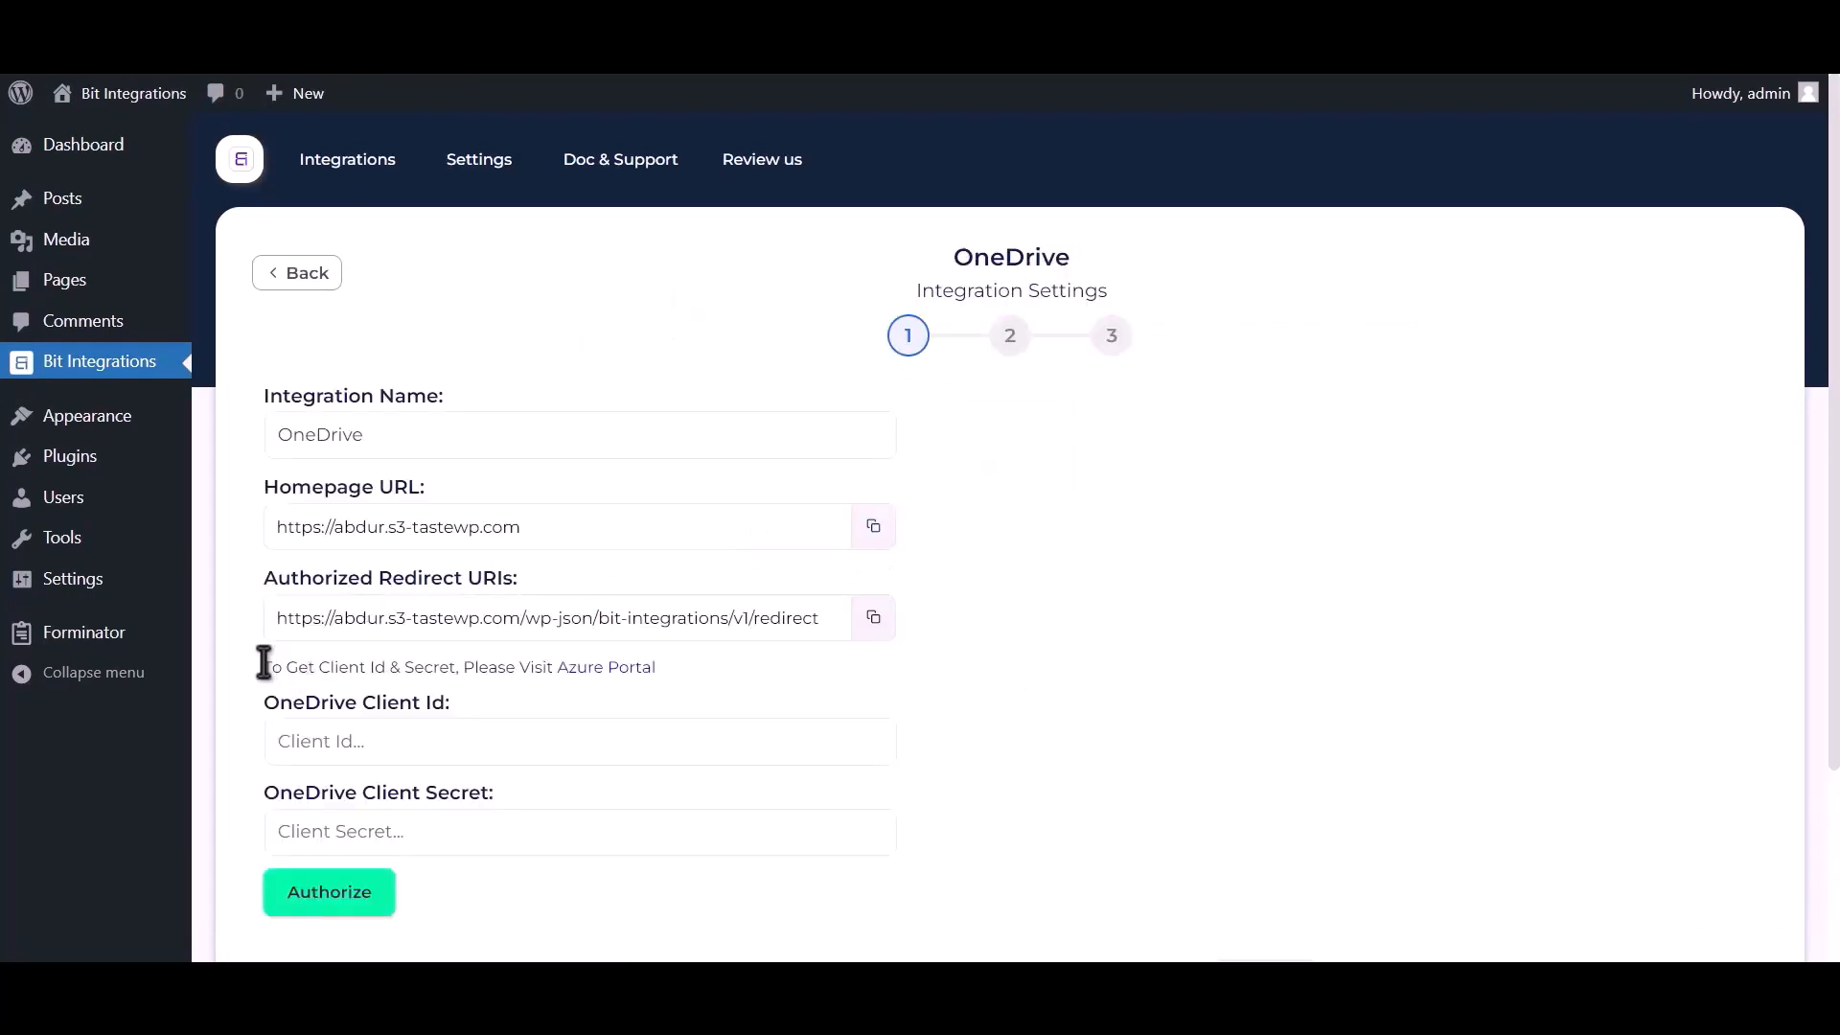
- Go to the Azure Portal from the OneDrive integration settings and start registering an application
drag(263, 668, 555, 663)
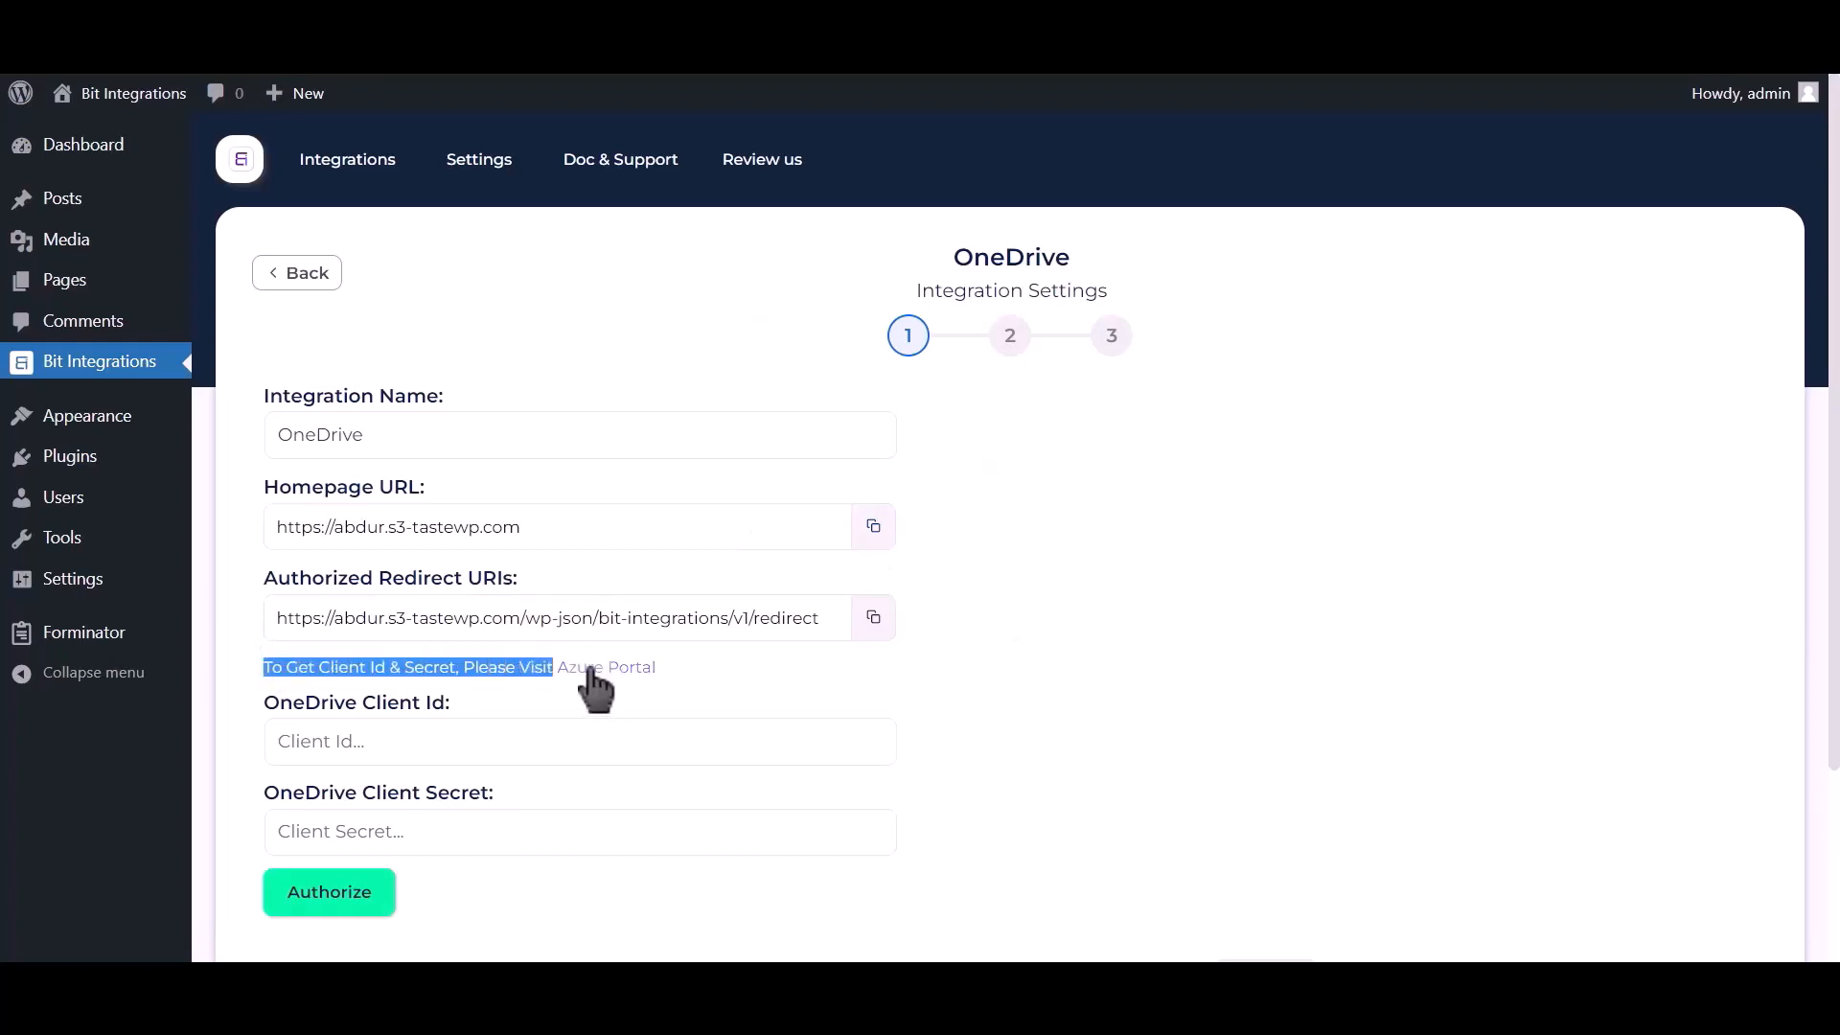
click(600, 669)
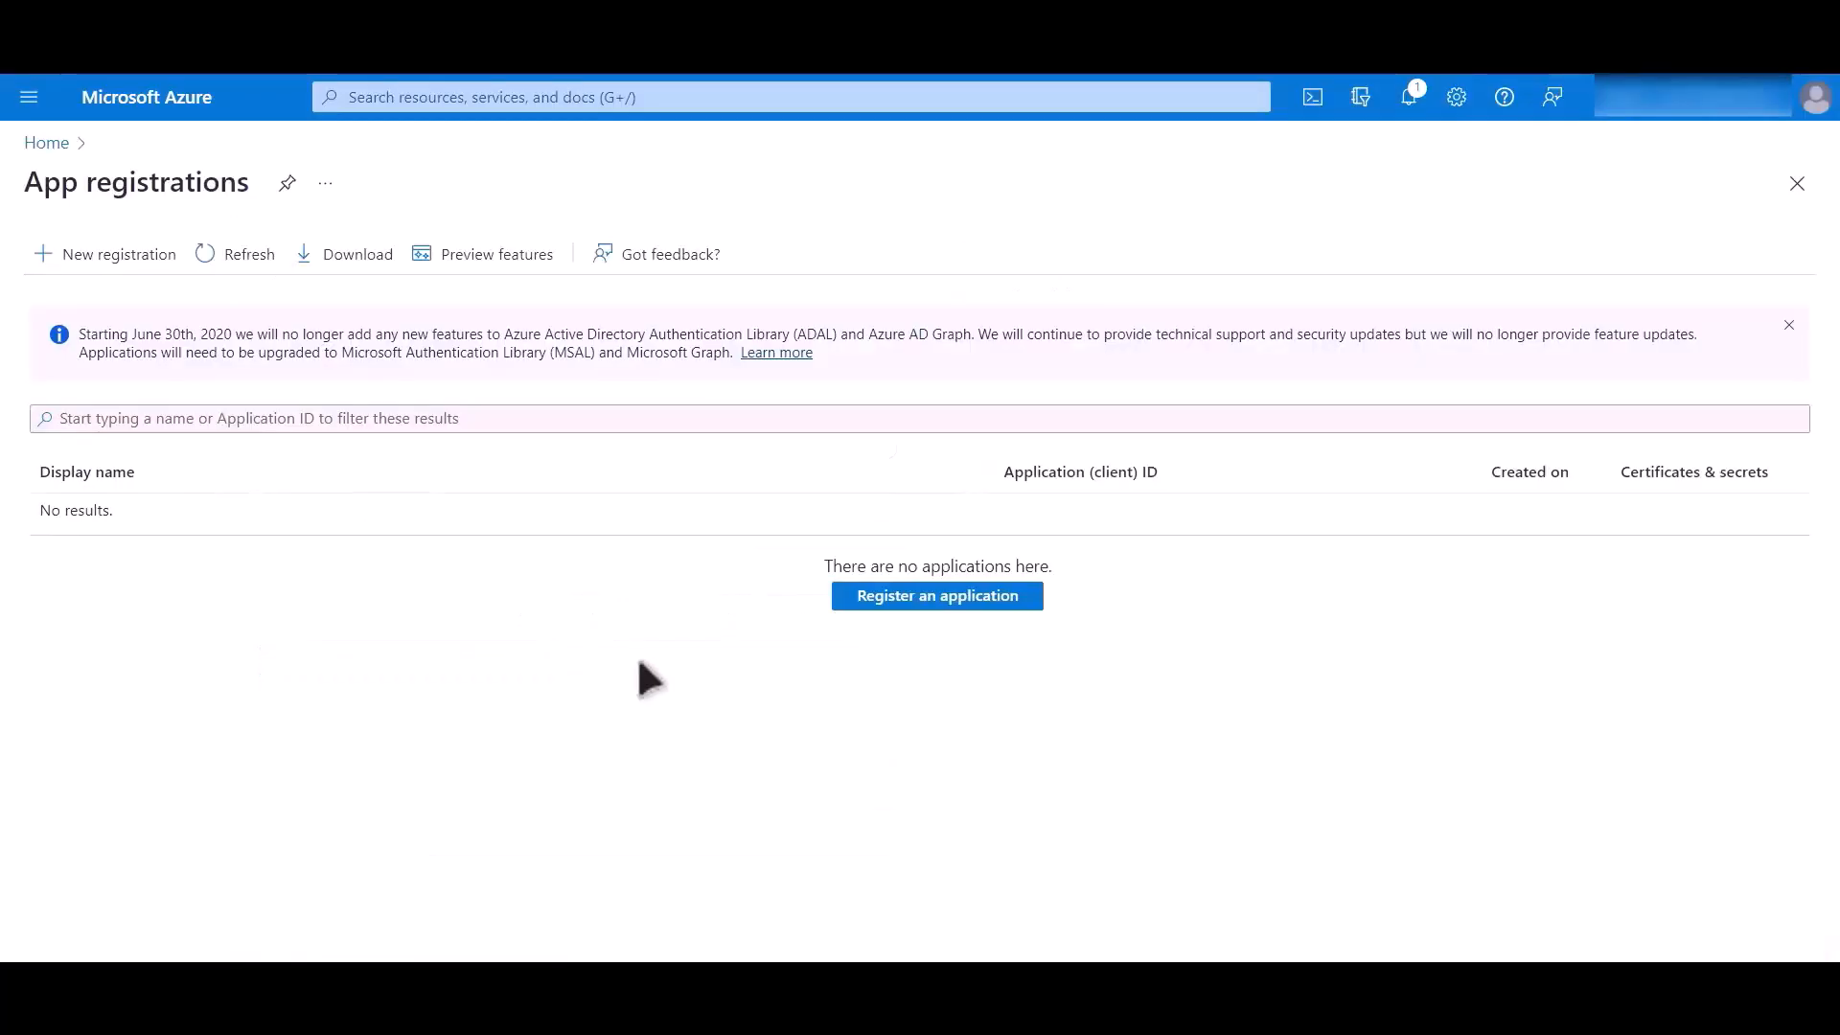
click(944, 602)
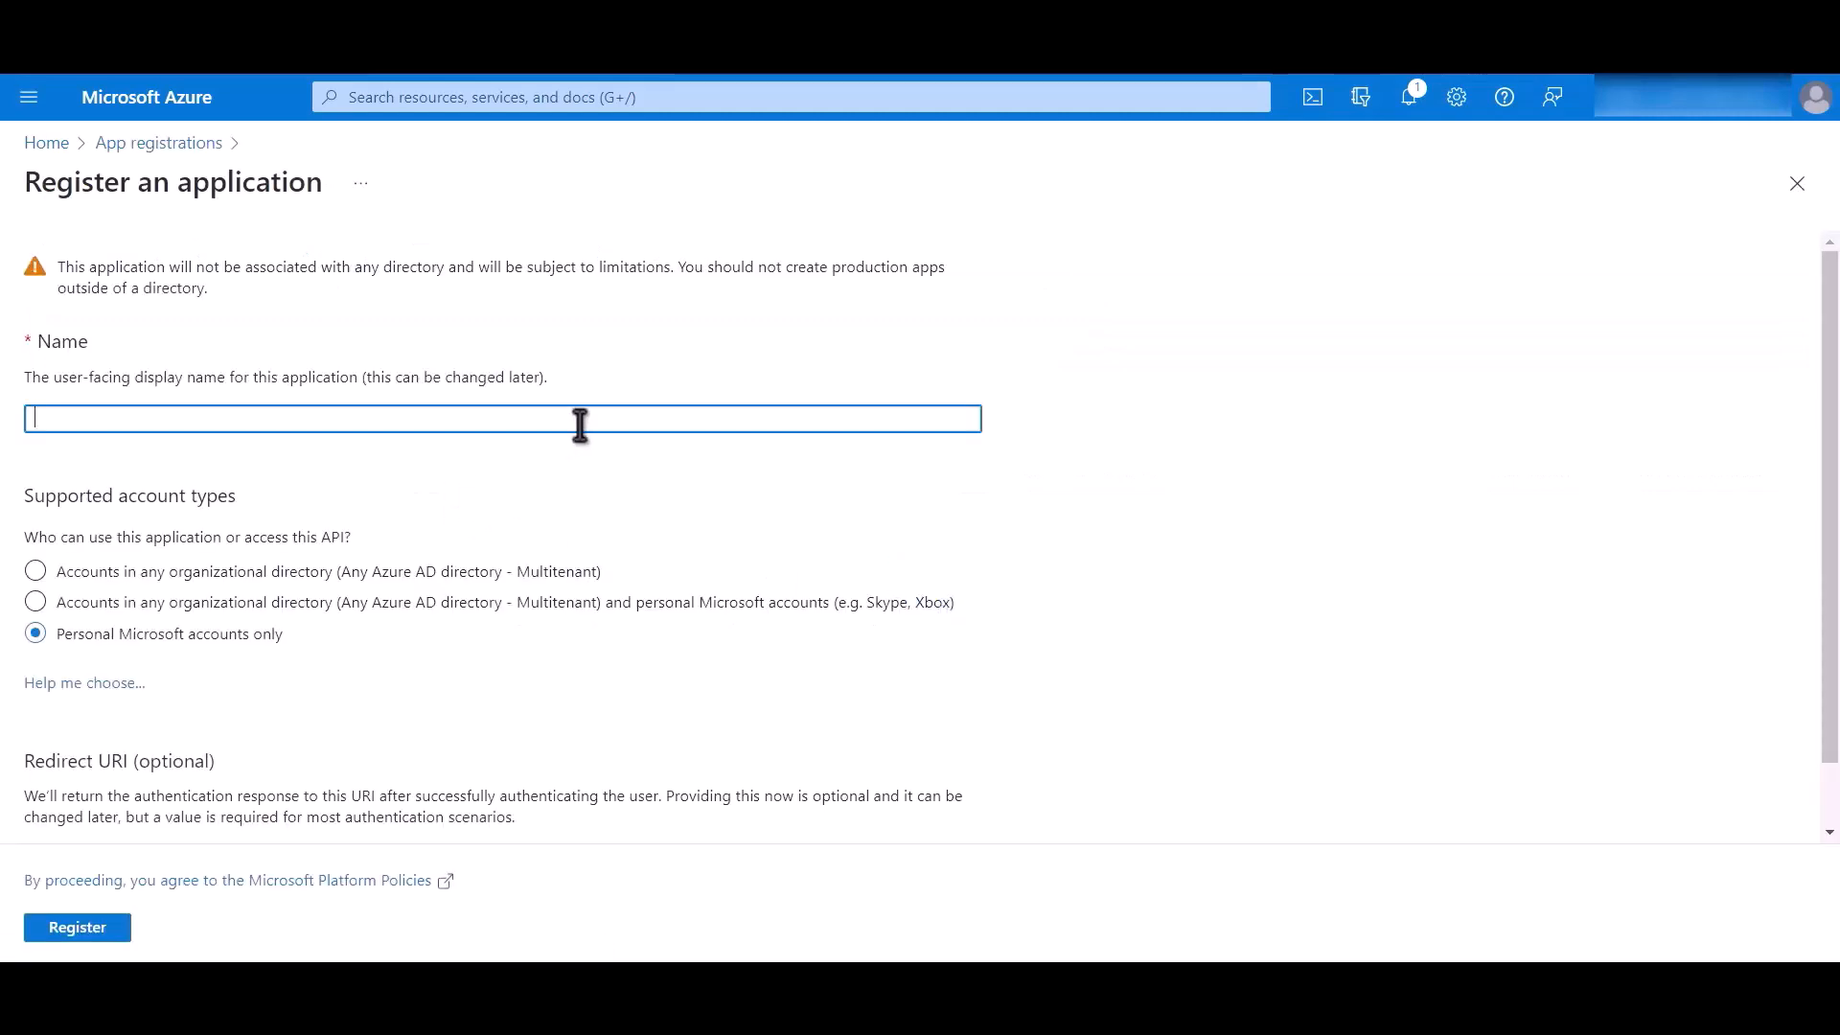
- Name the application Bit Integrations and set its redirect URI platform to Web
text(Bit Integrations)
drag(287, 640, 69, 659)
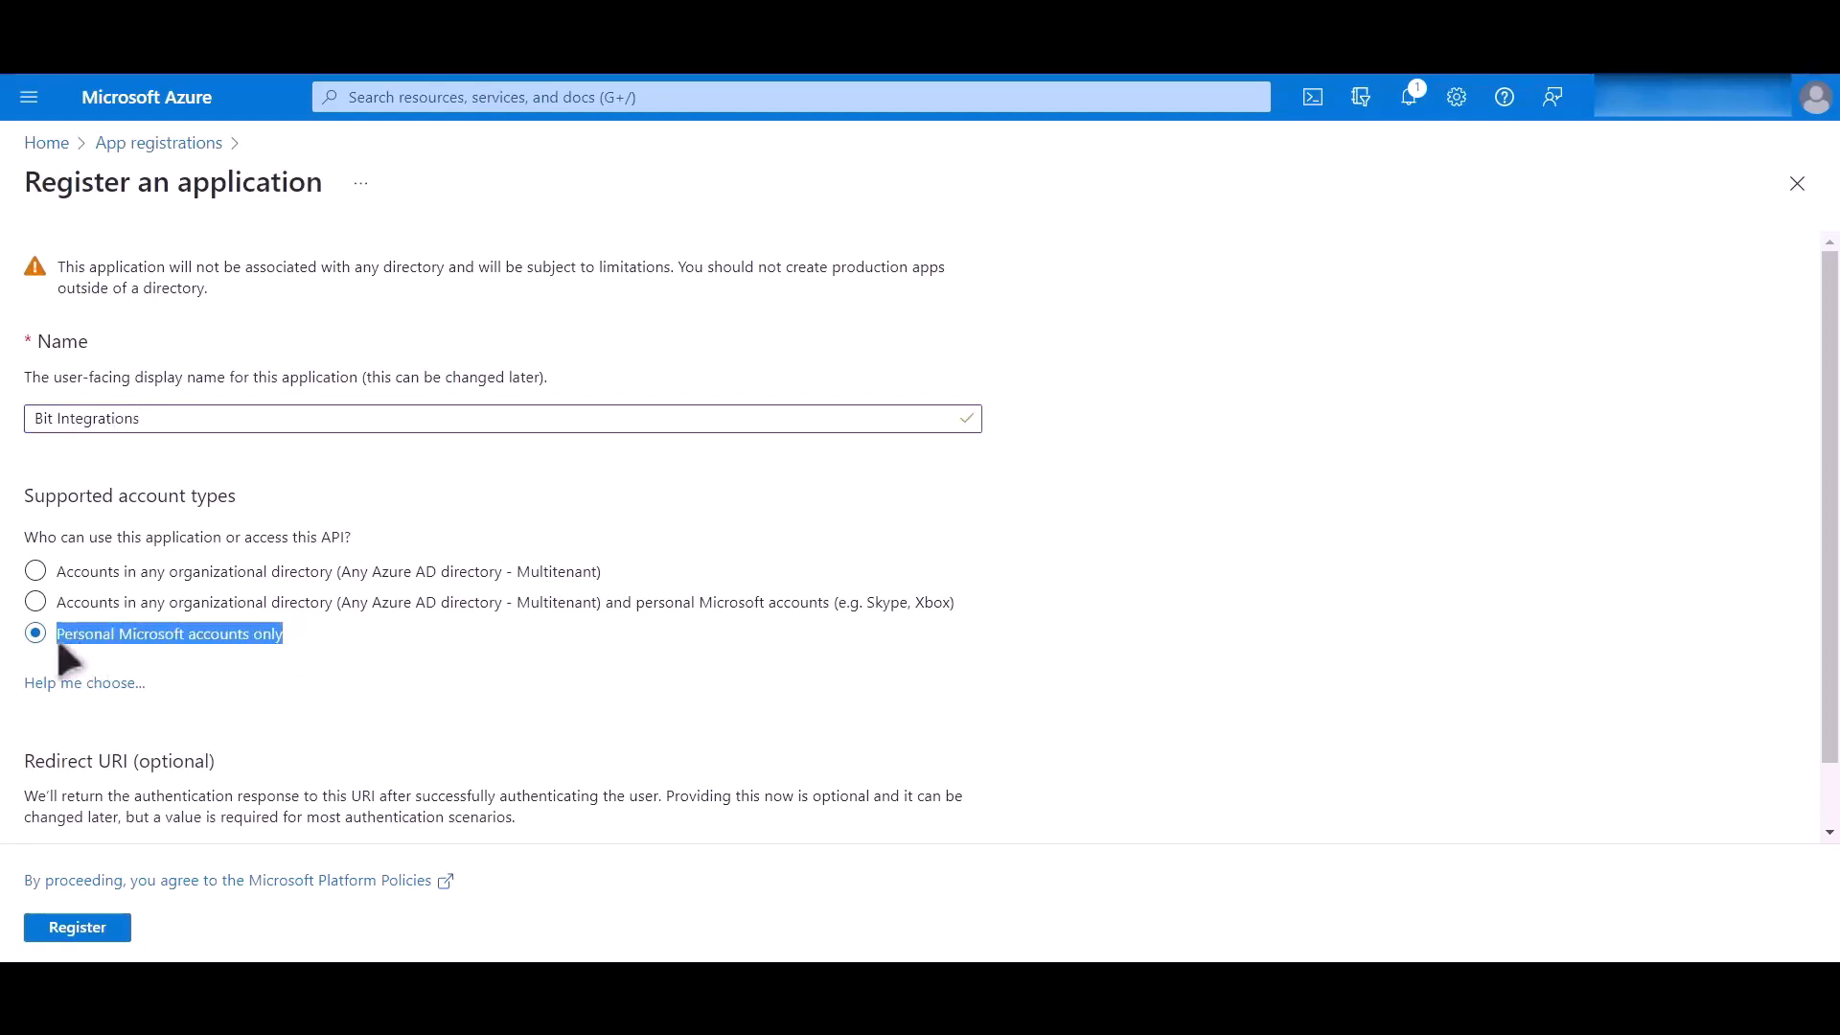
scroll(444, 676, down, 1)
click(131, 795)
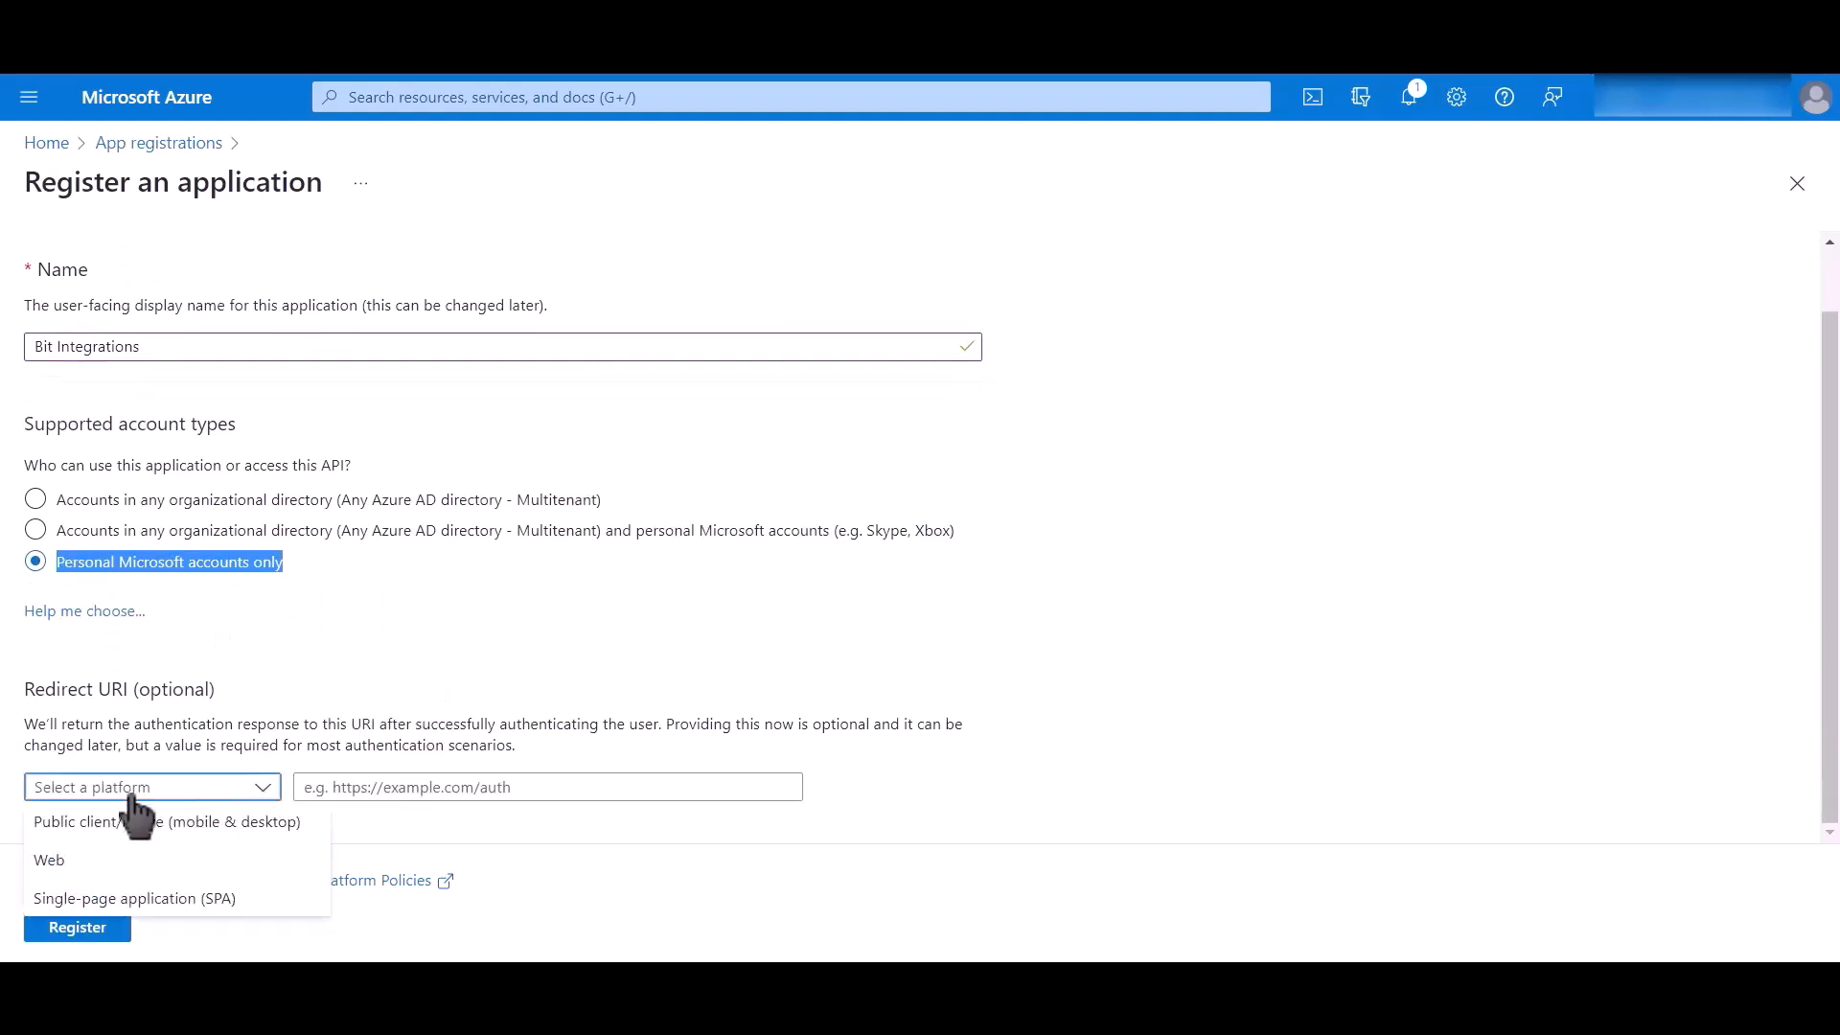
click(143, 863)
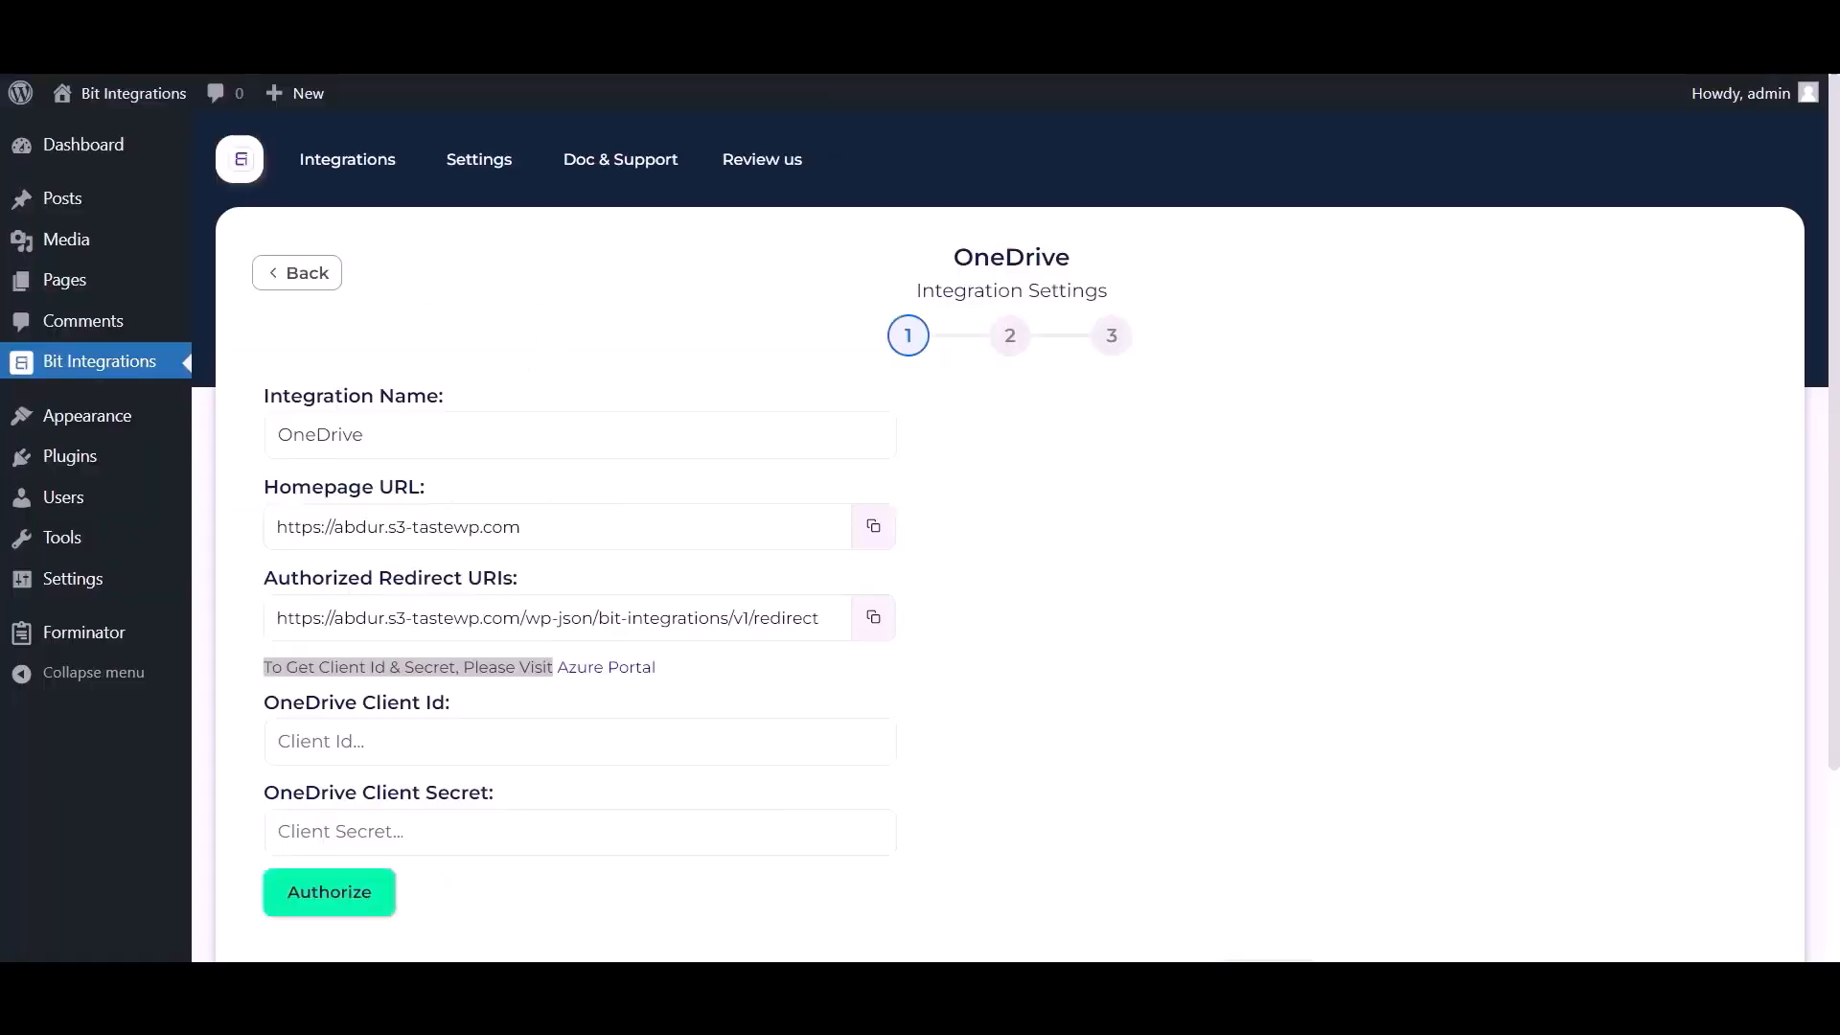
- Copy the authorized redirect URI from the OneDrive integration settings into Azure's Redirect URI field and register the application
click(874, 619)
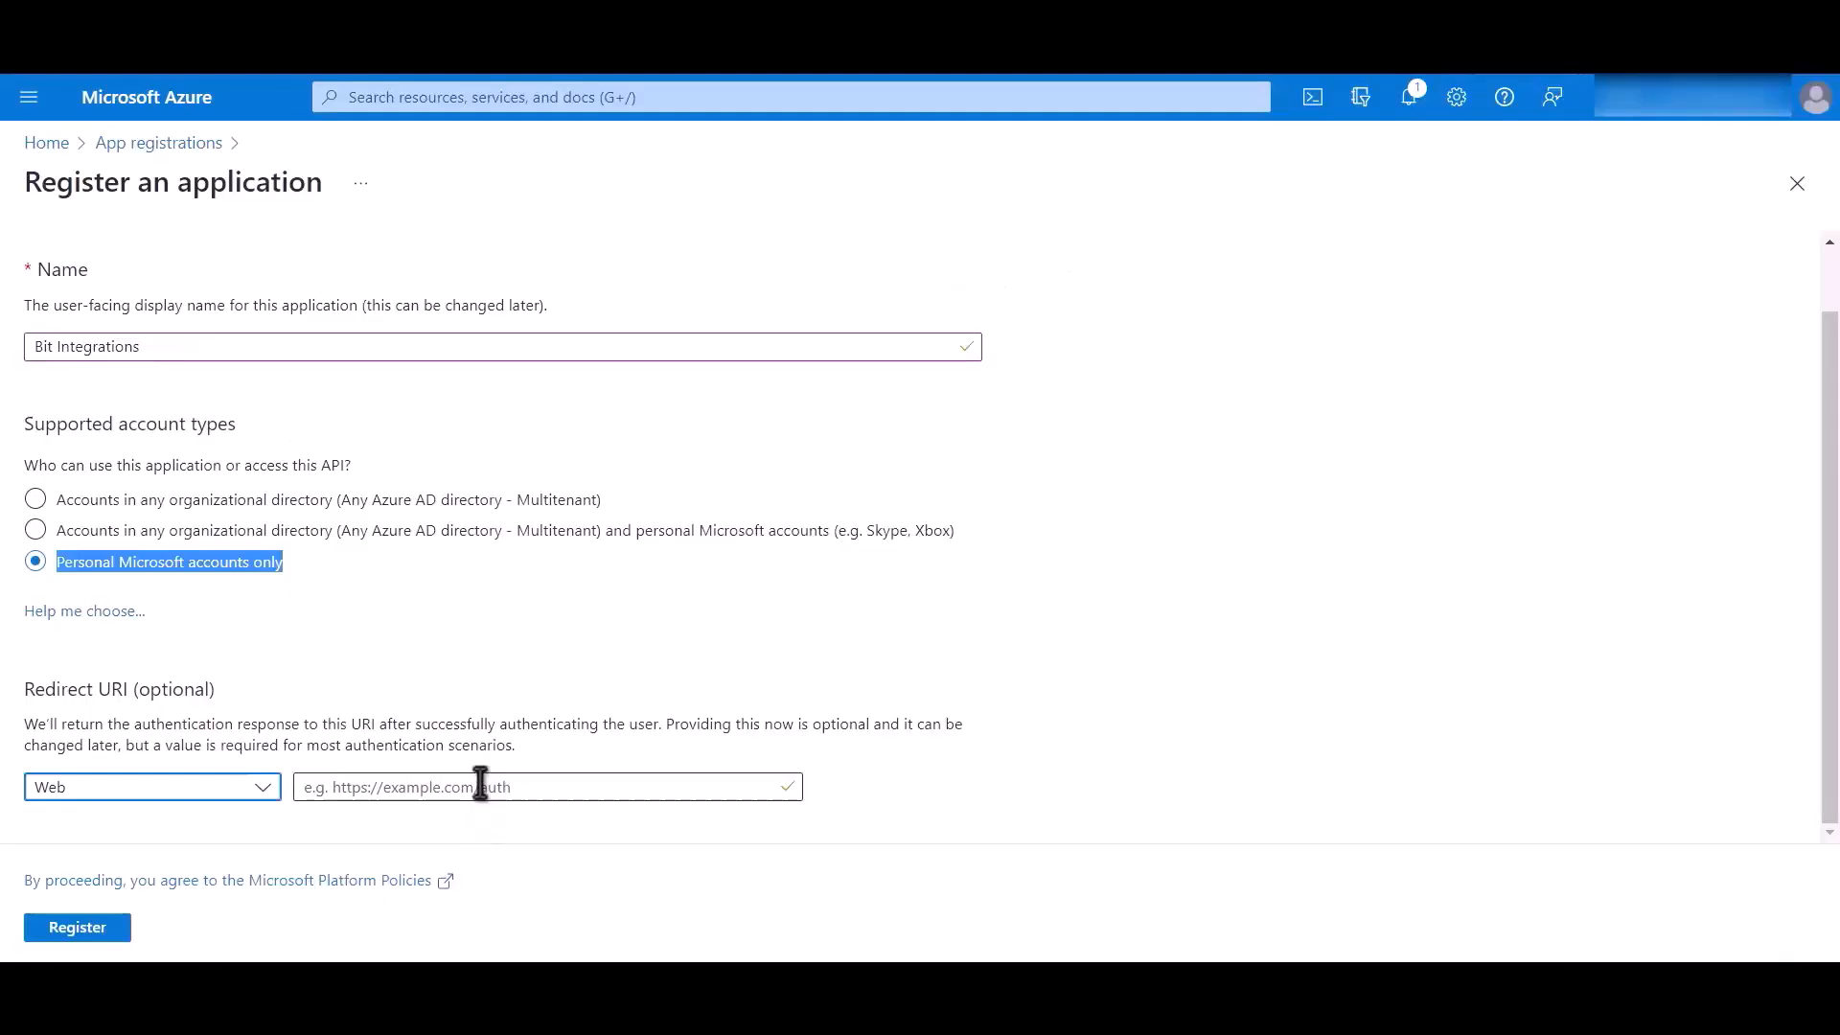
click(481, 784)
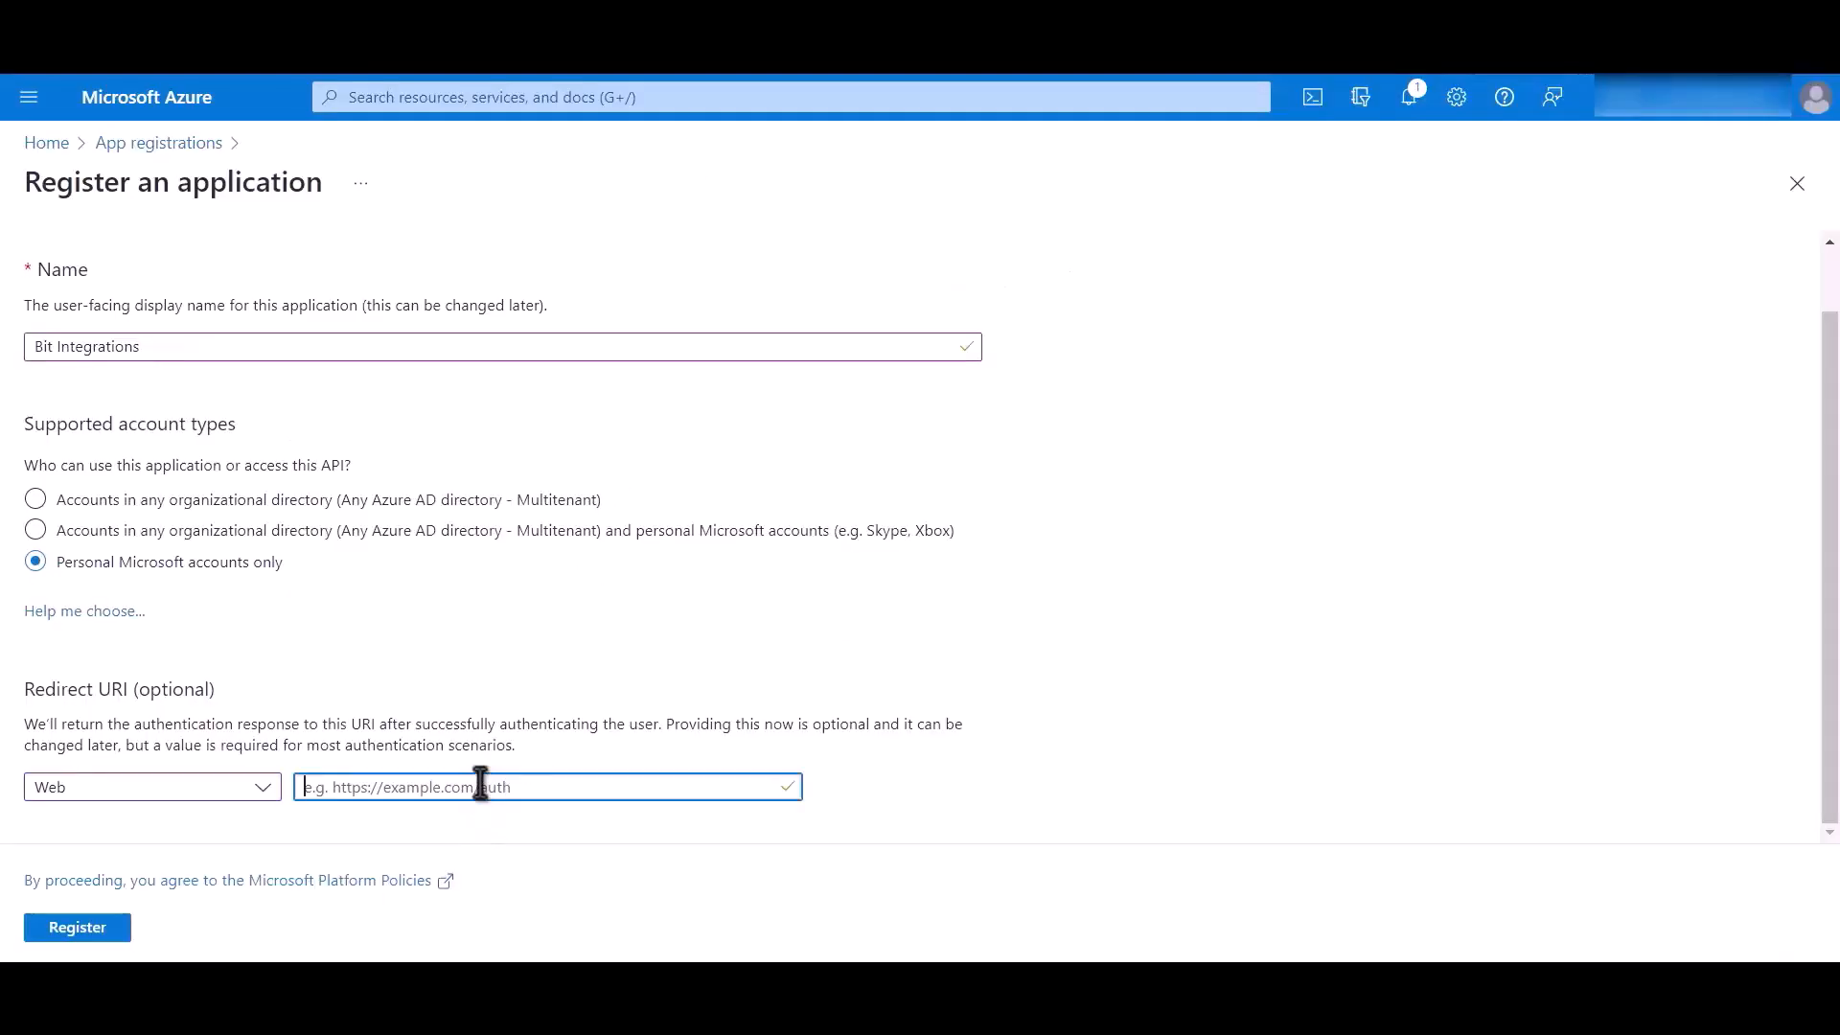
key(ctrl+v)
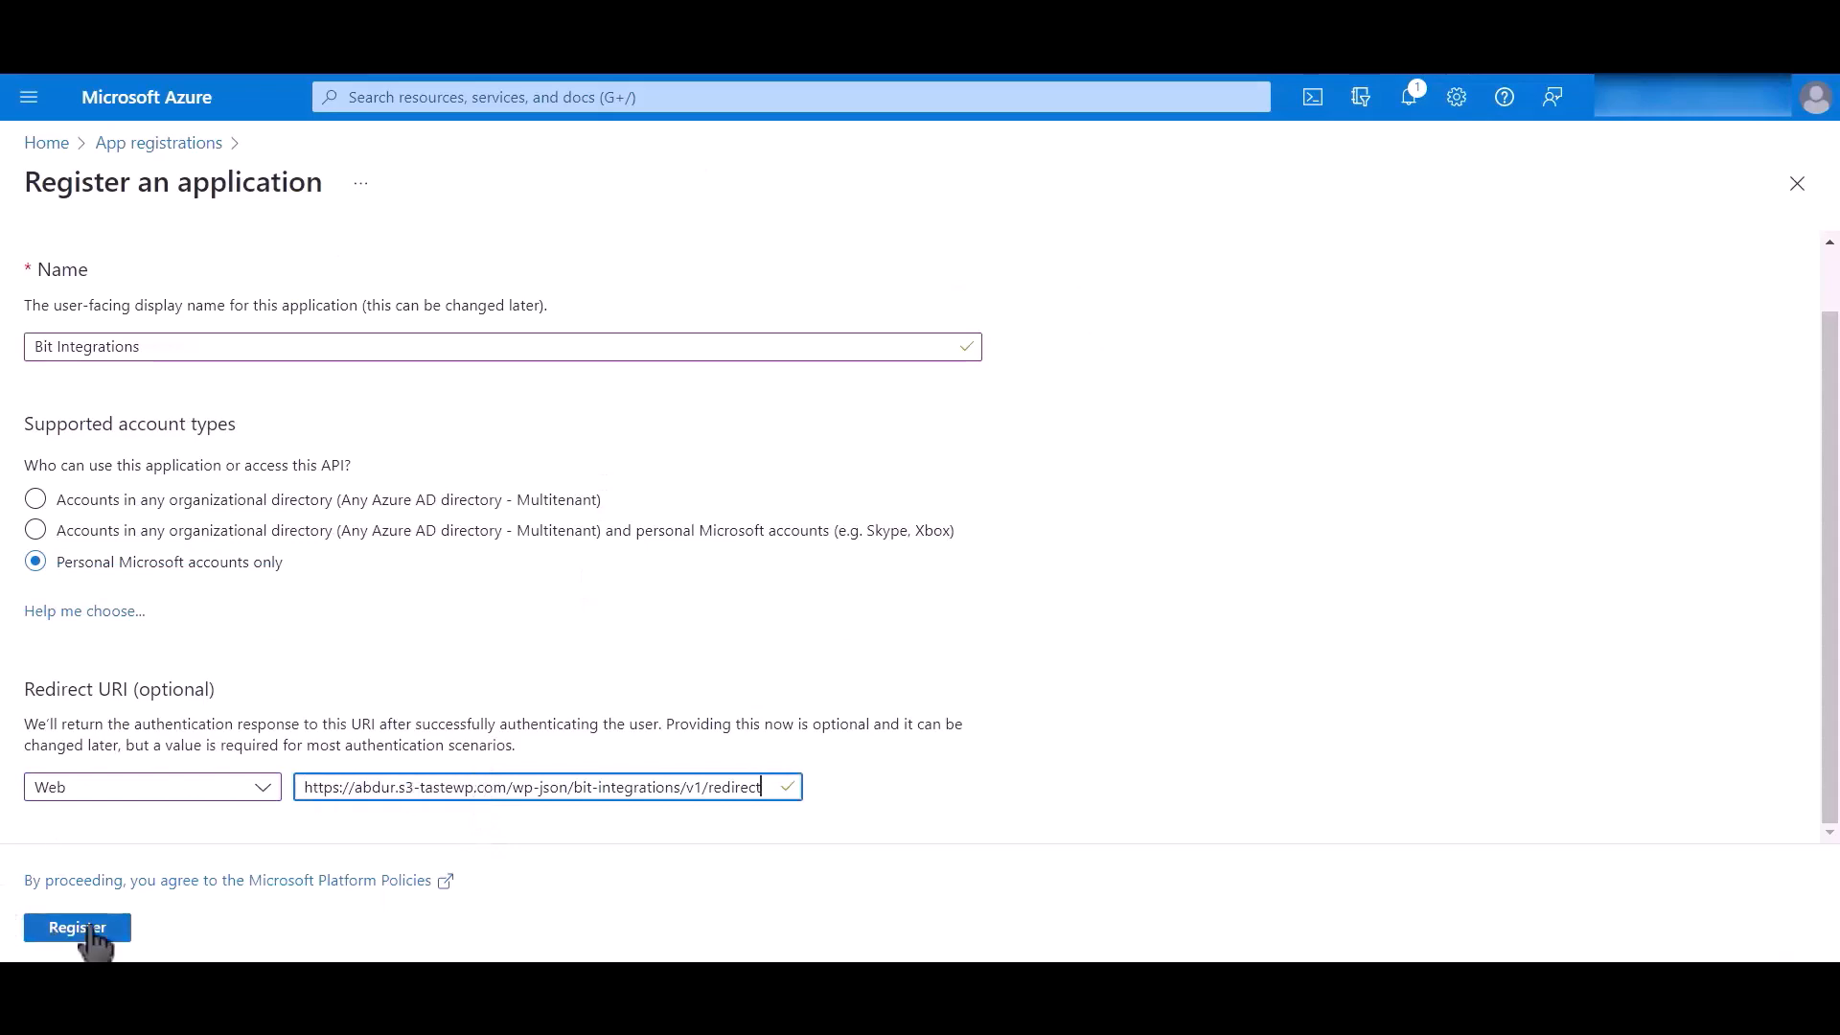
click(80, 929)
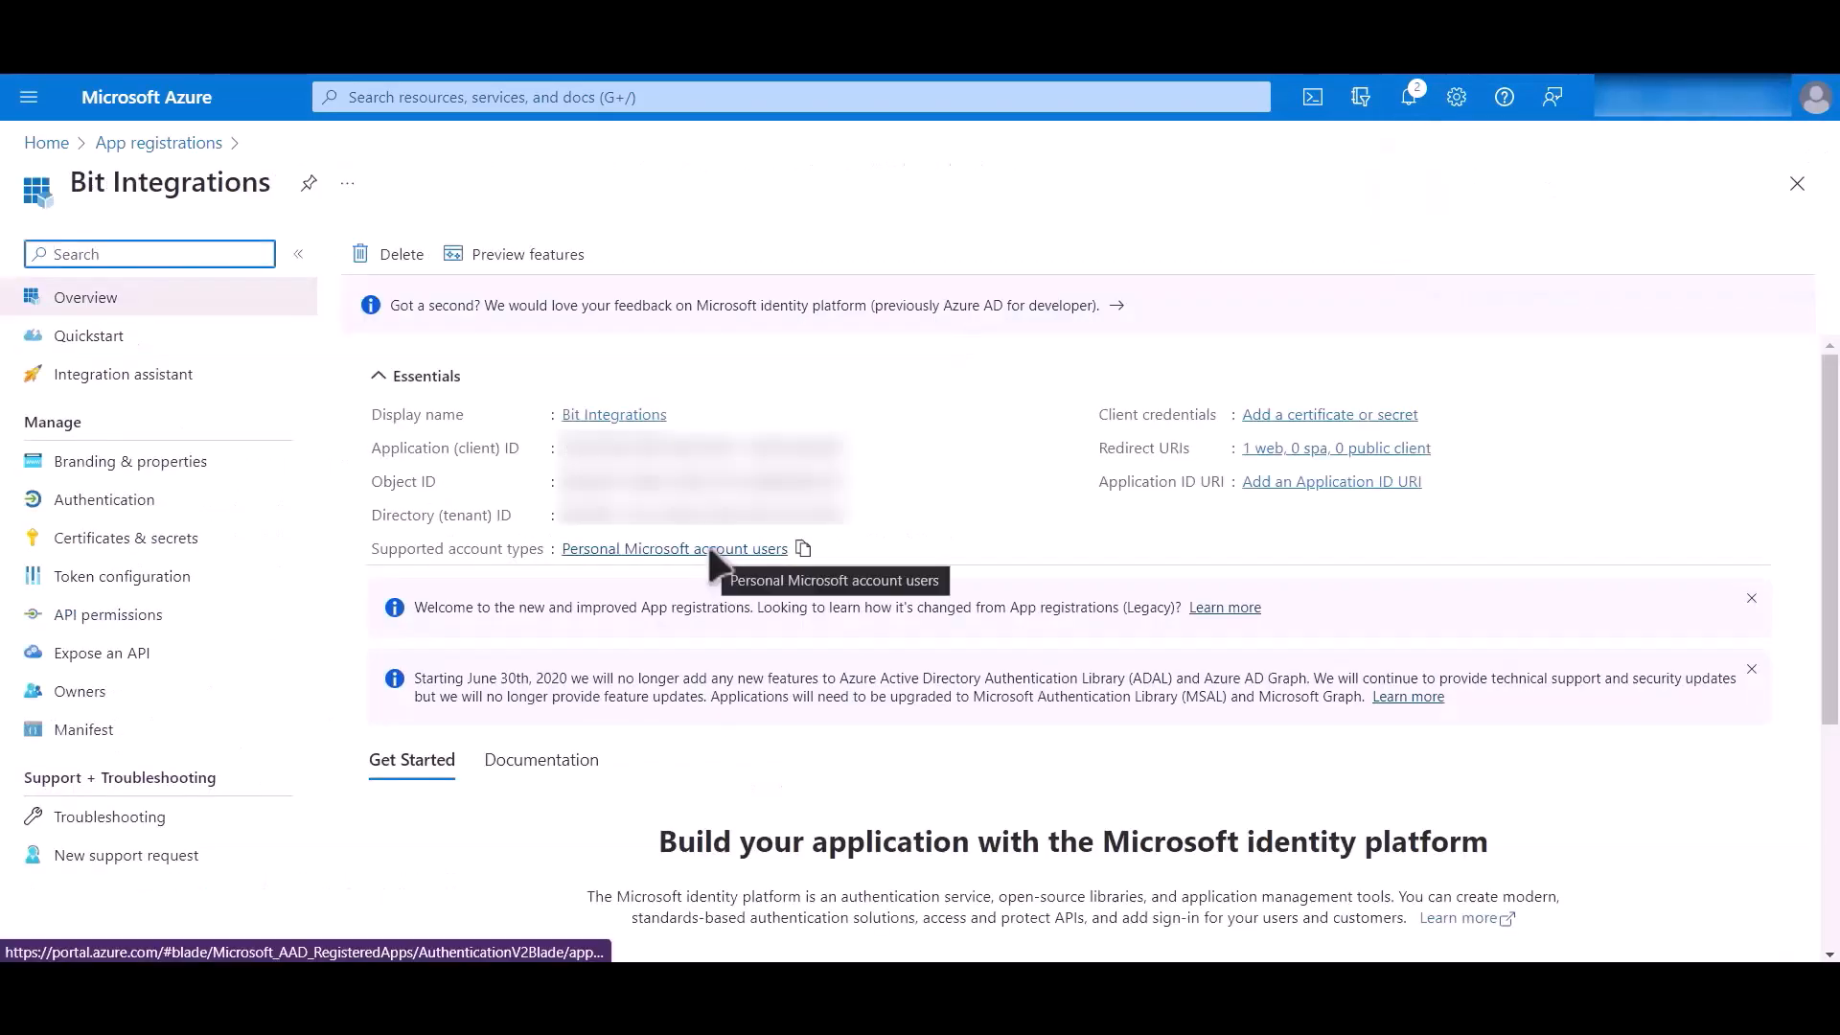
- Copy the Application (client) ID of the registered Bit Integrations app
drag(369, 441, 553, 468)
click(860, 447)
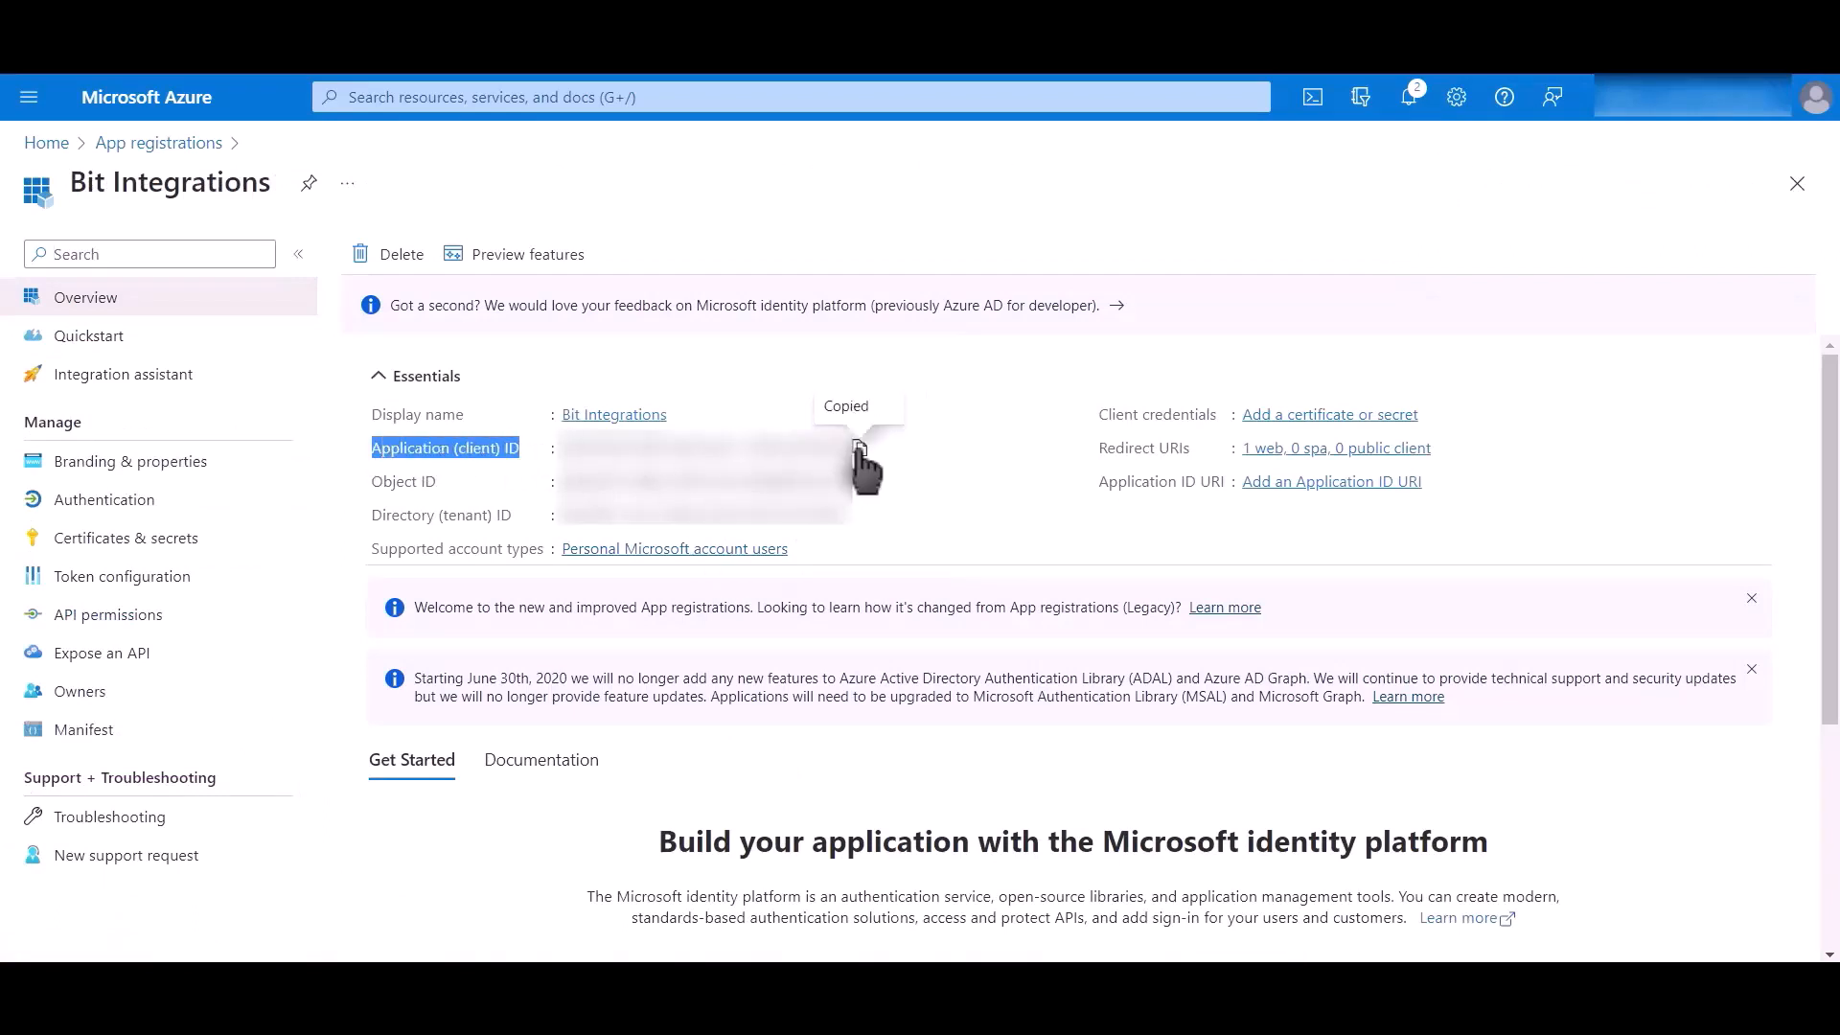
- Paste the copied application ID into the OneDrive Client Id field of the integration settings
key(alt+Tab)
click(443, 733)
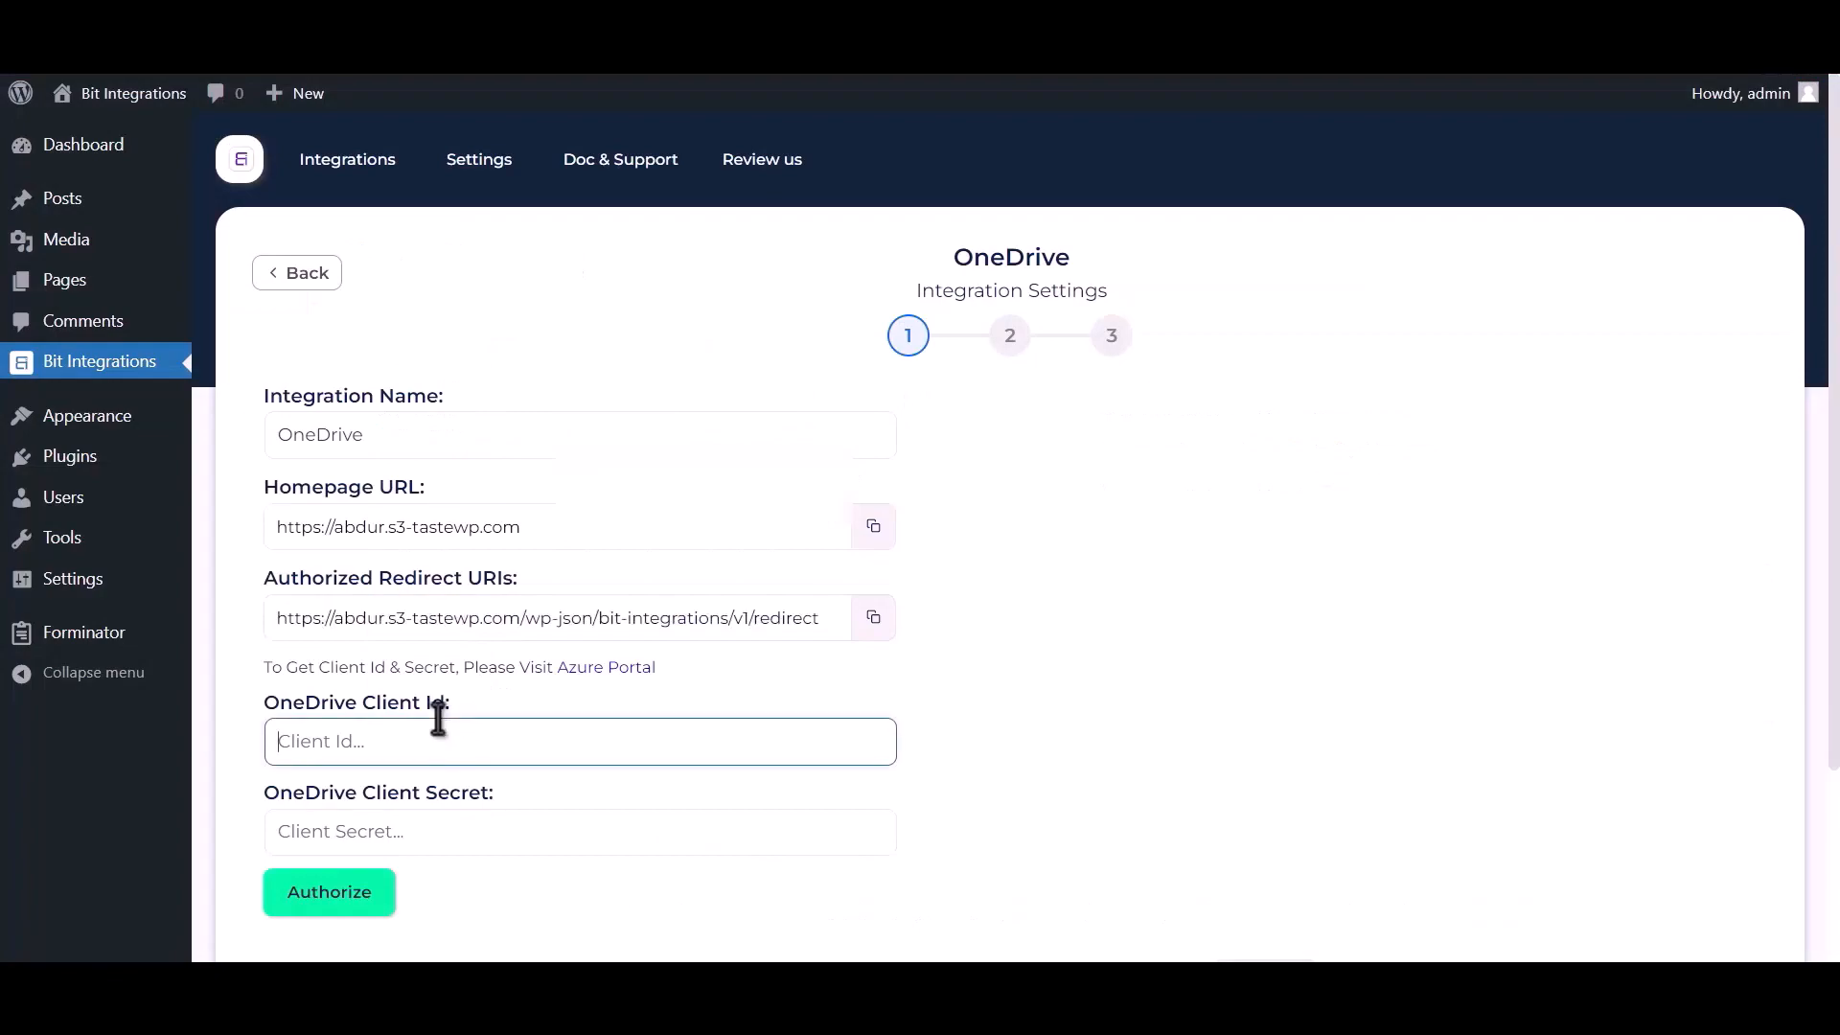
key(ctrl+v)
- In Azure, add a client secret with the recommended 180-day expiry to the Bit Integrations app and copy its value
key(alt+Tab)
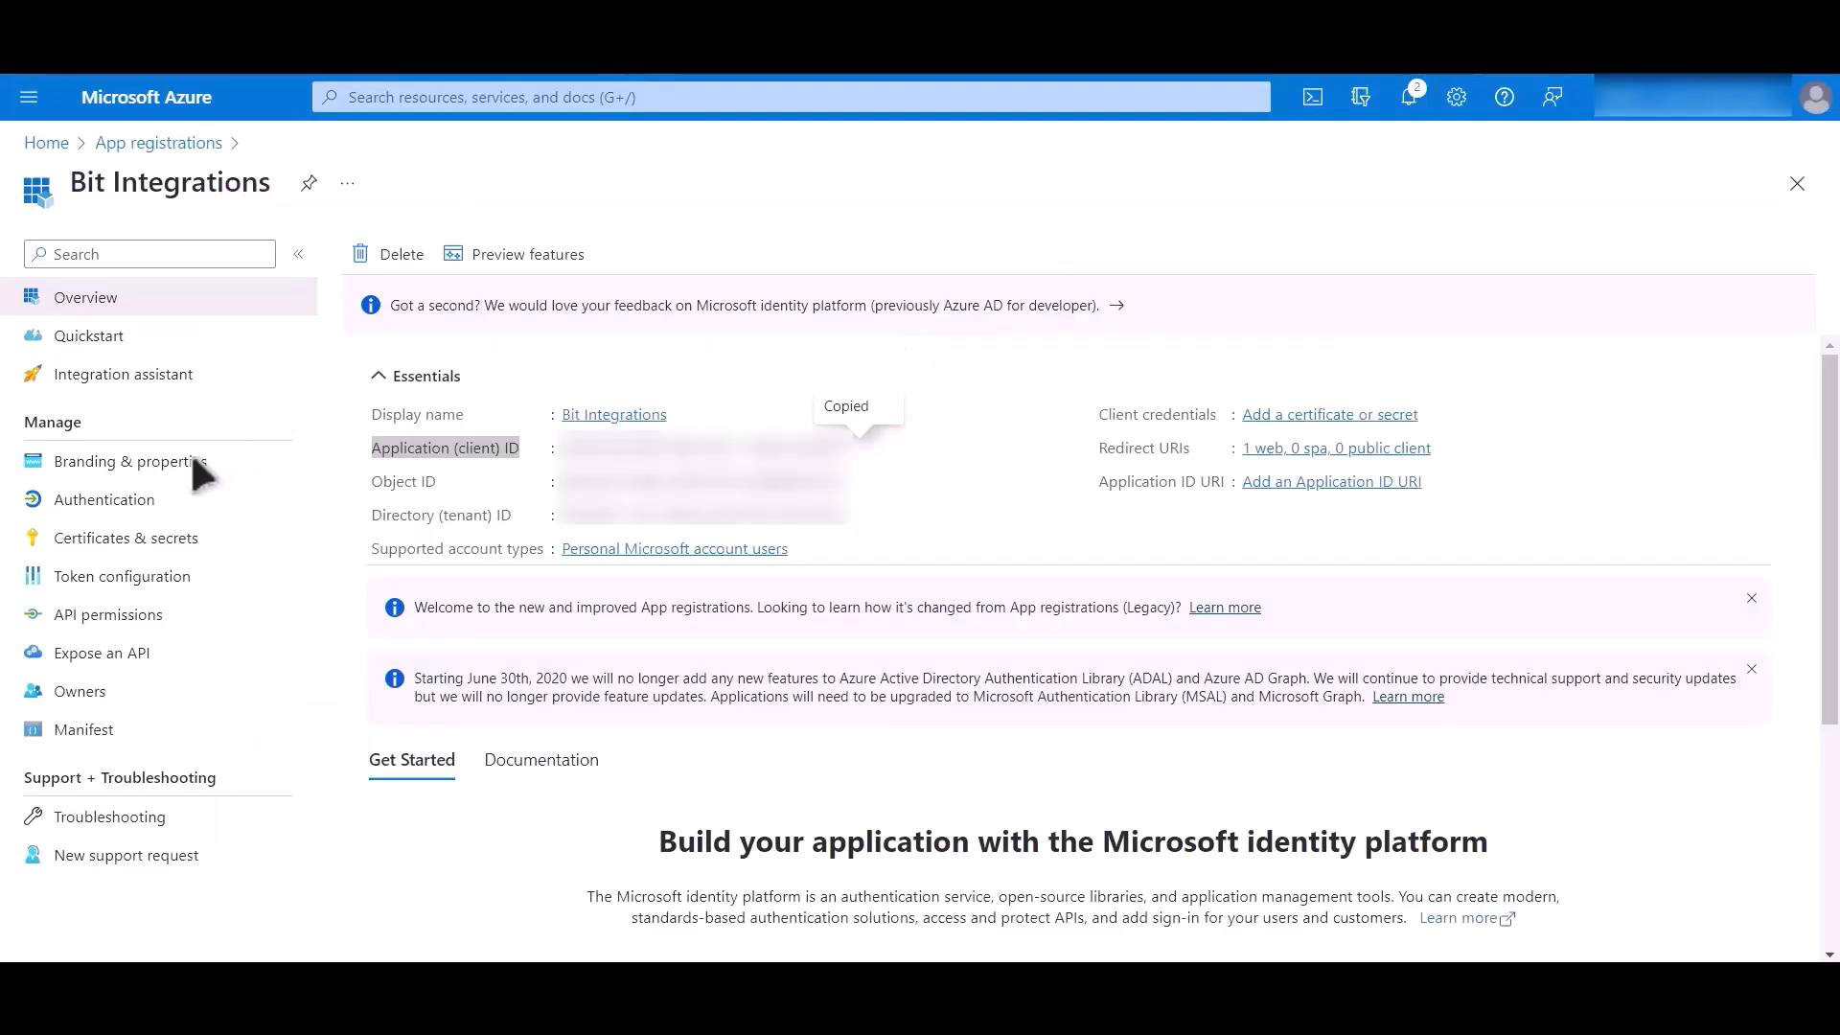
click(226, 562)
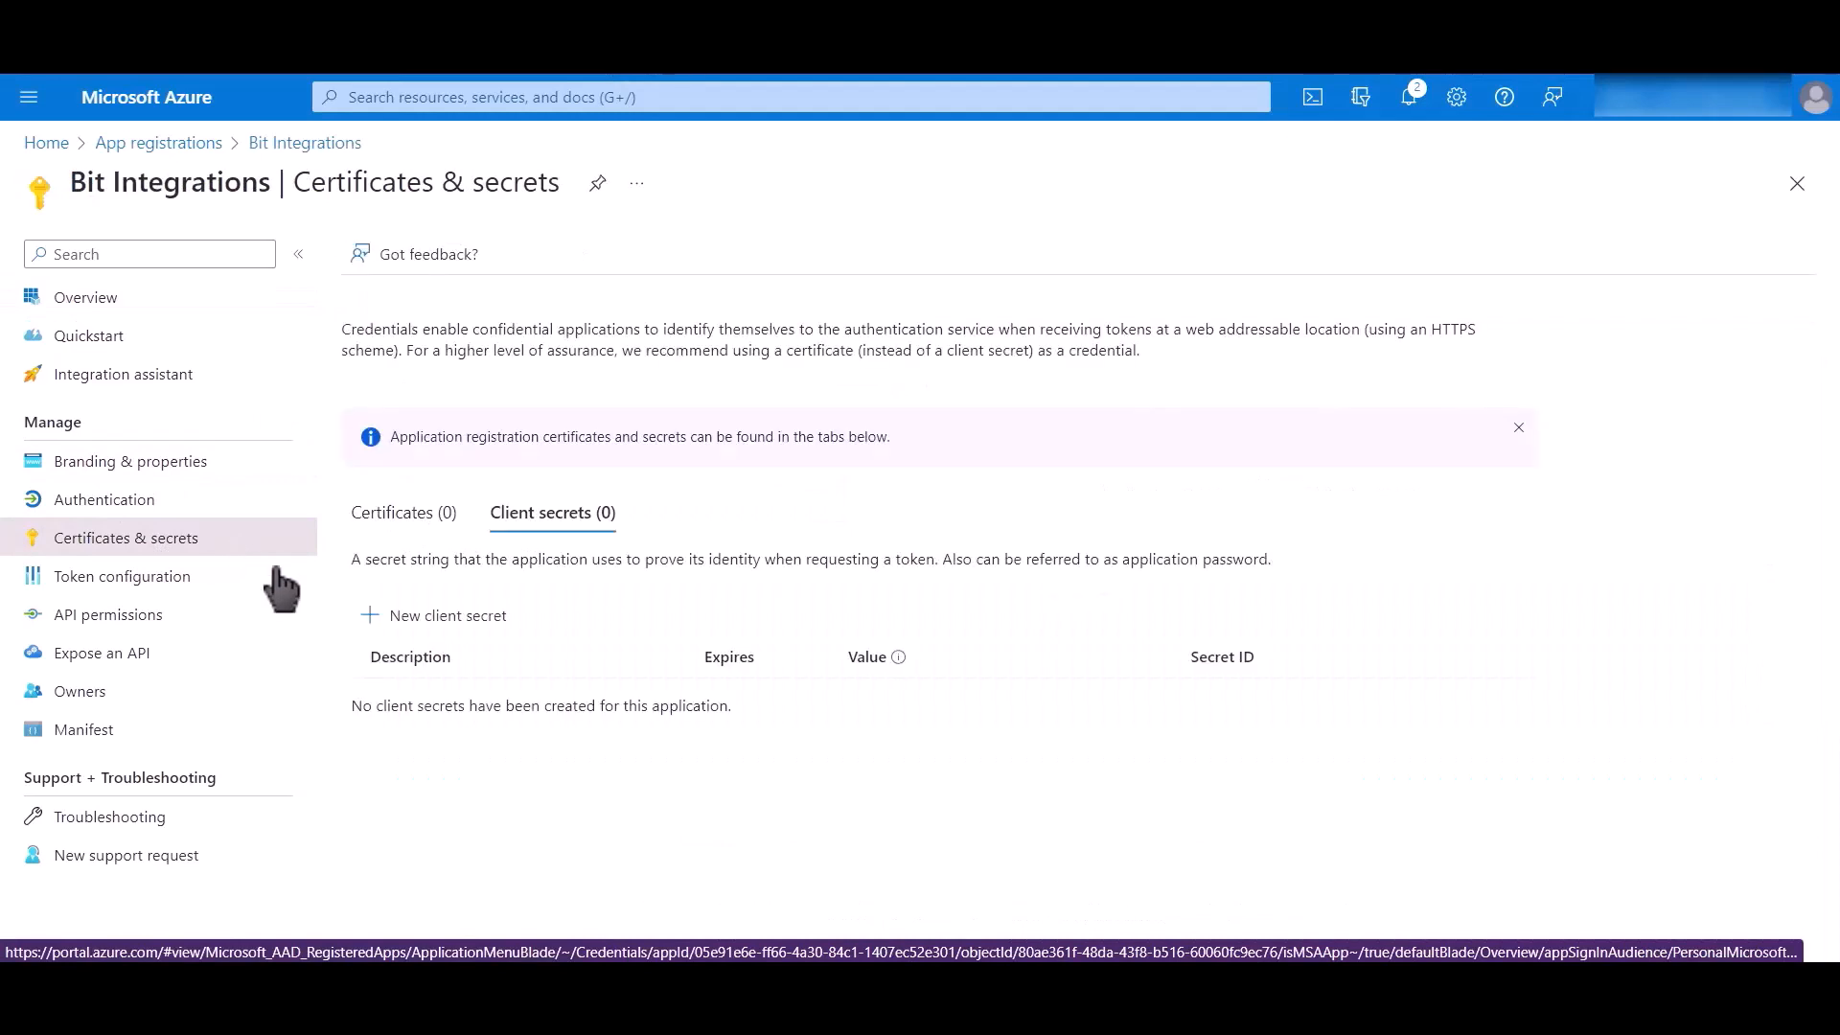
click(460, 618)
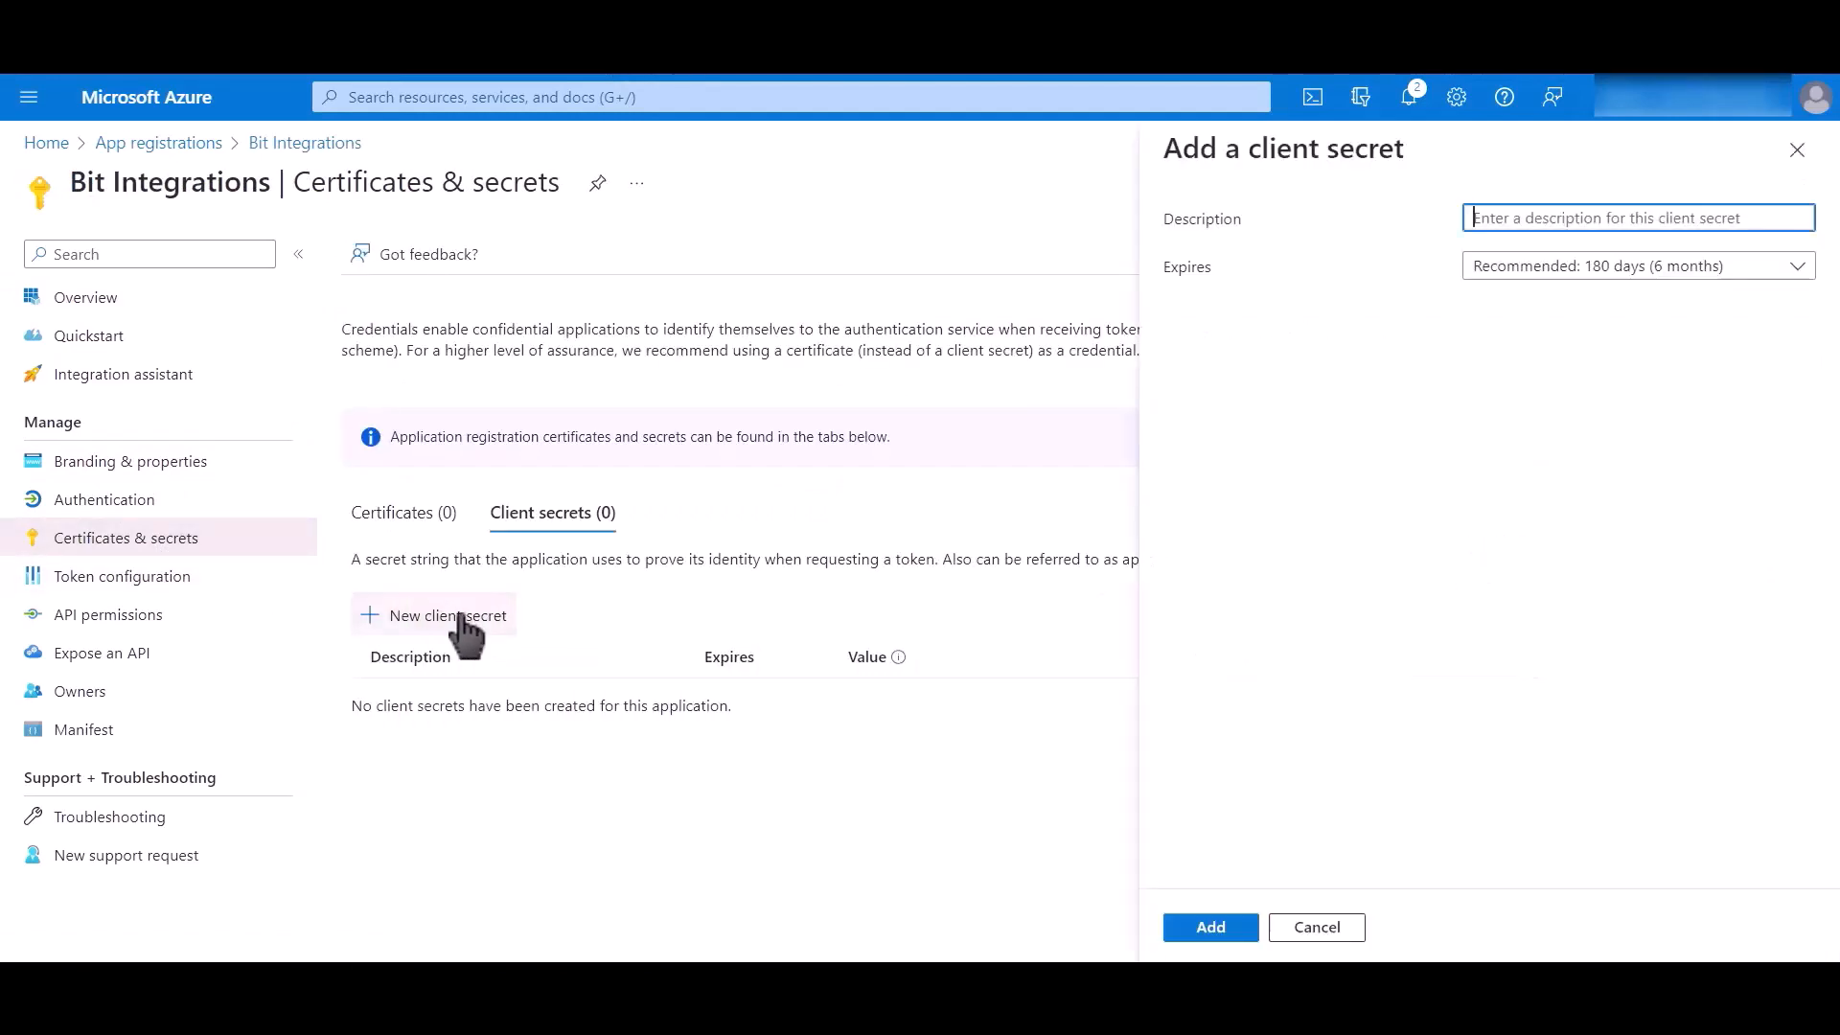
click(1208, 938)
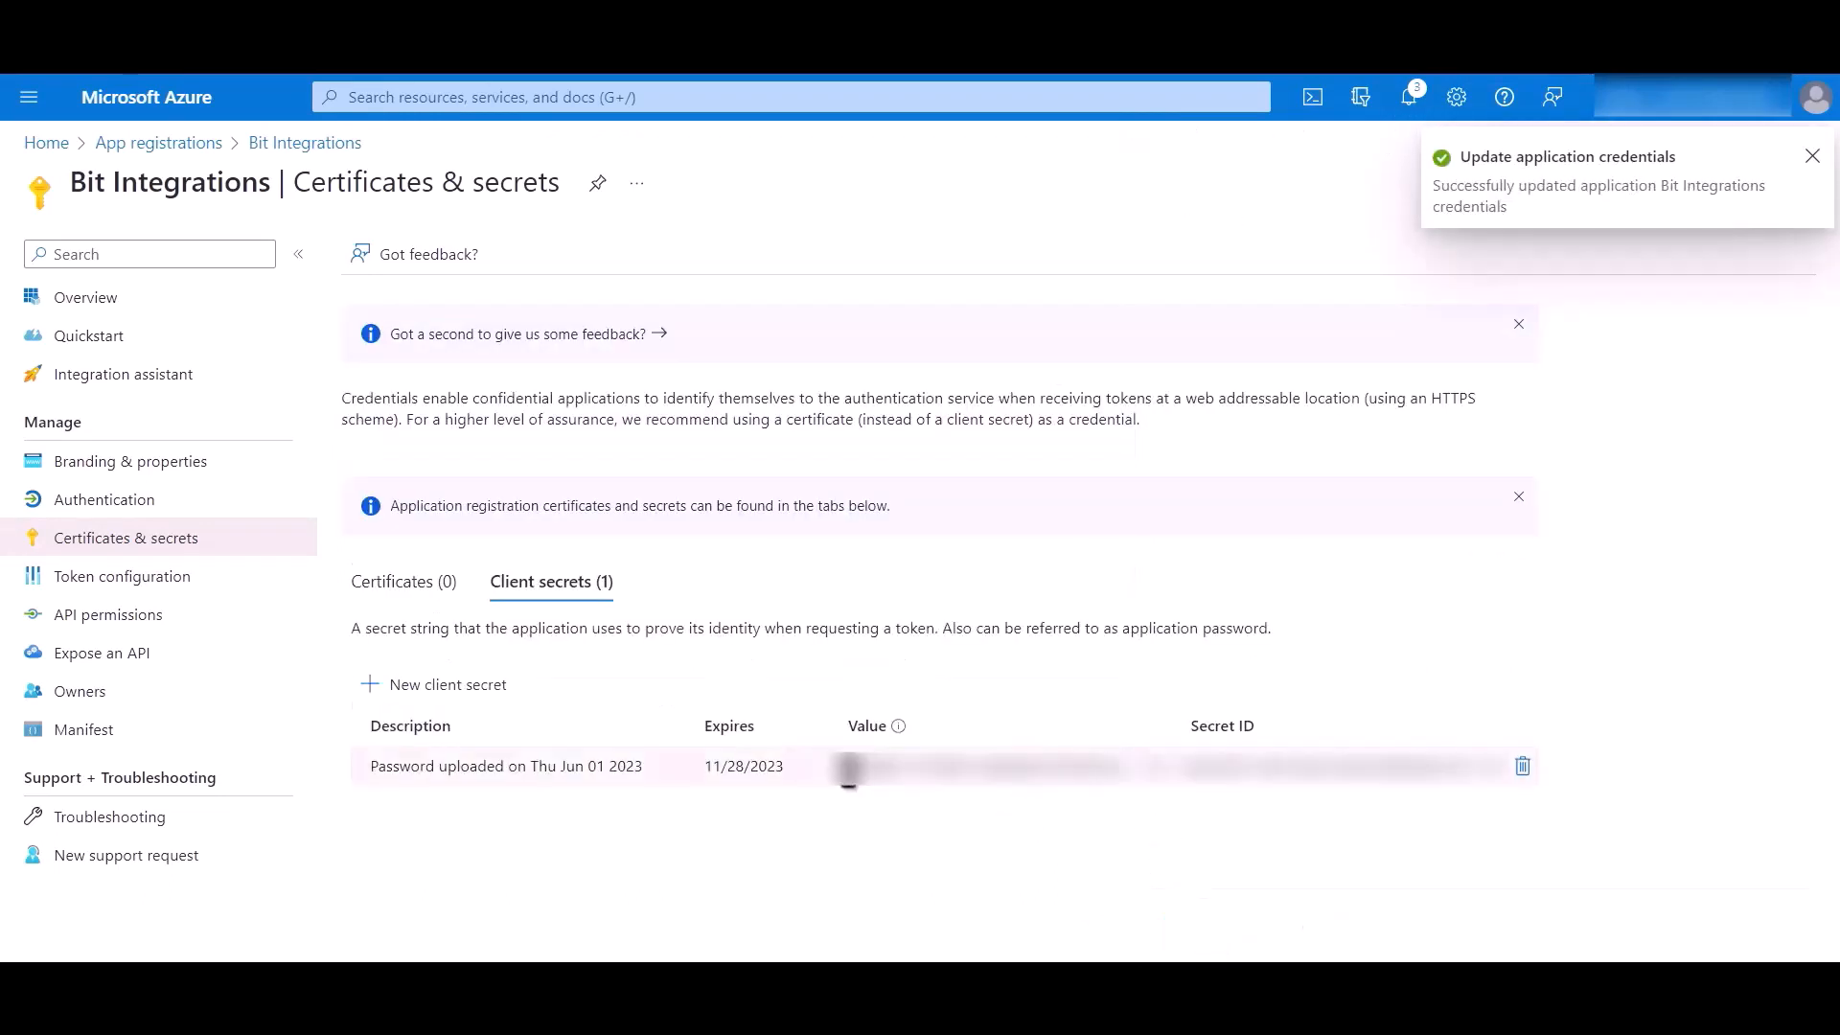
click(1157, 766)
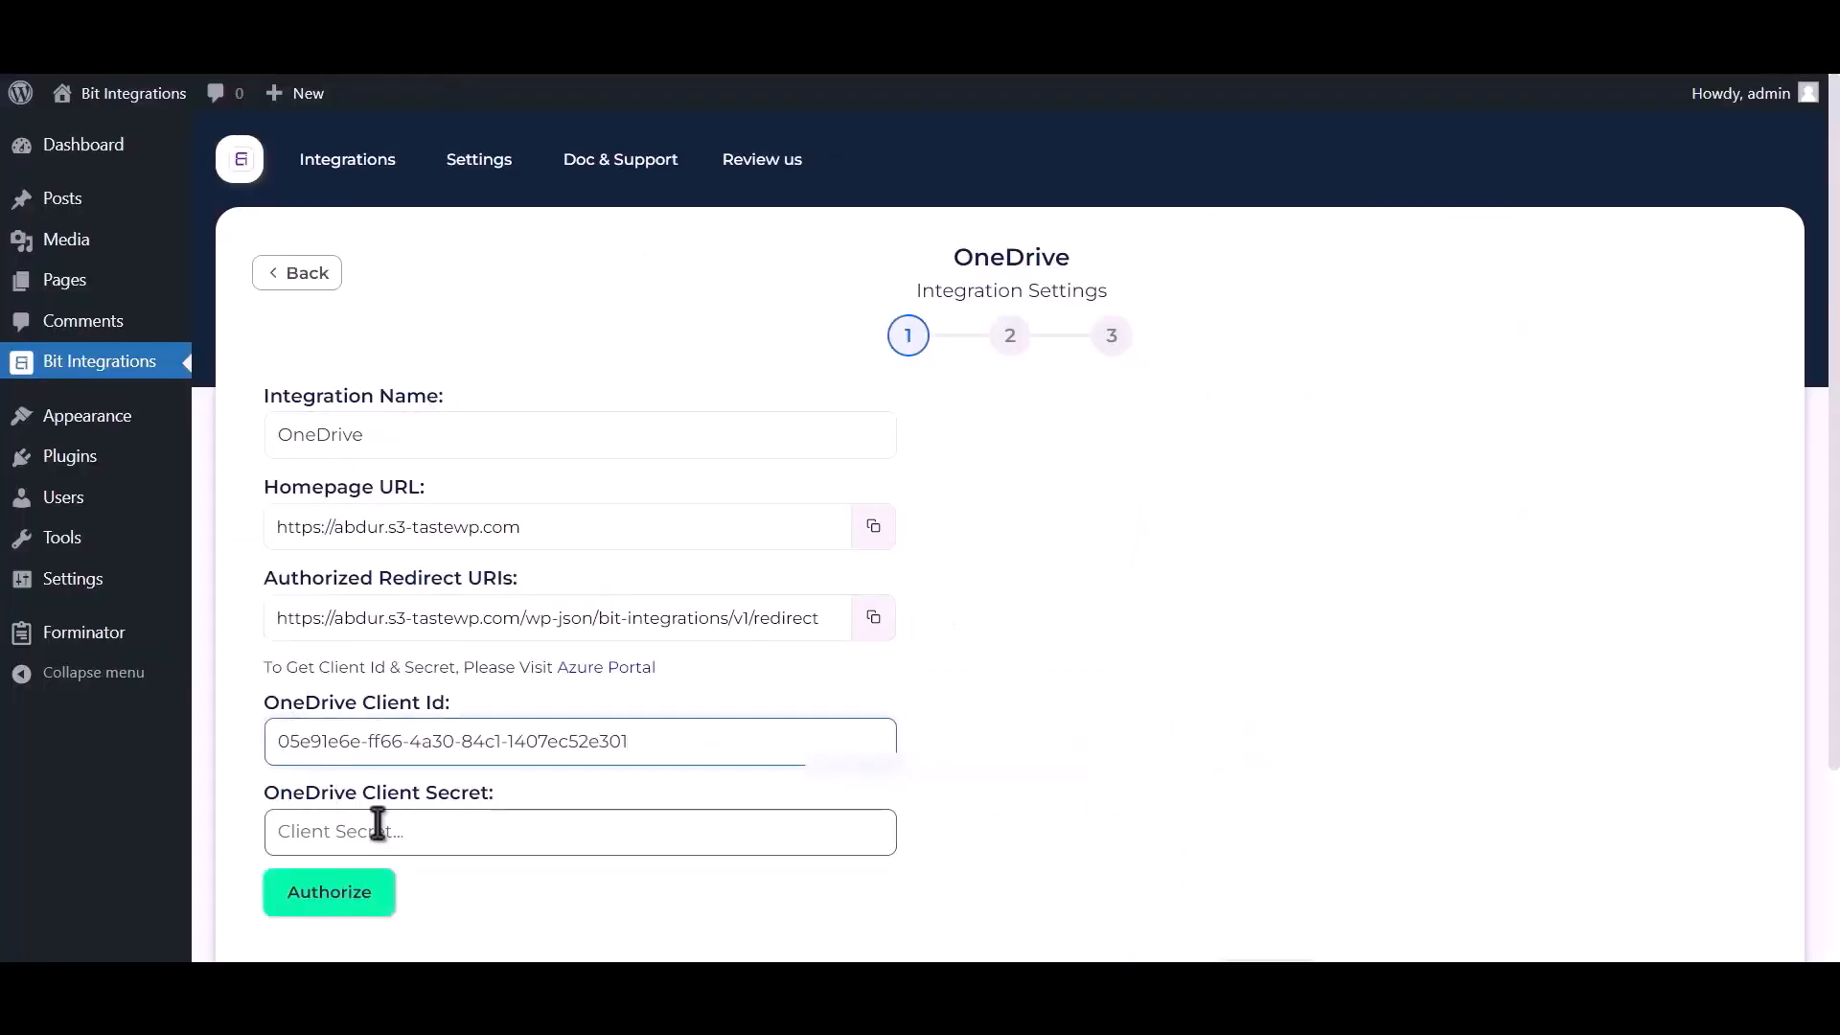
- Paste the client secret into the OneDrive Client Secret field and authorize the connection, granting Bit Integrations access to the Microsoft account
click(378, 826)
key(ctrl+v)
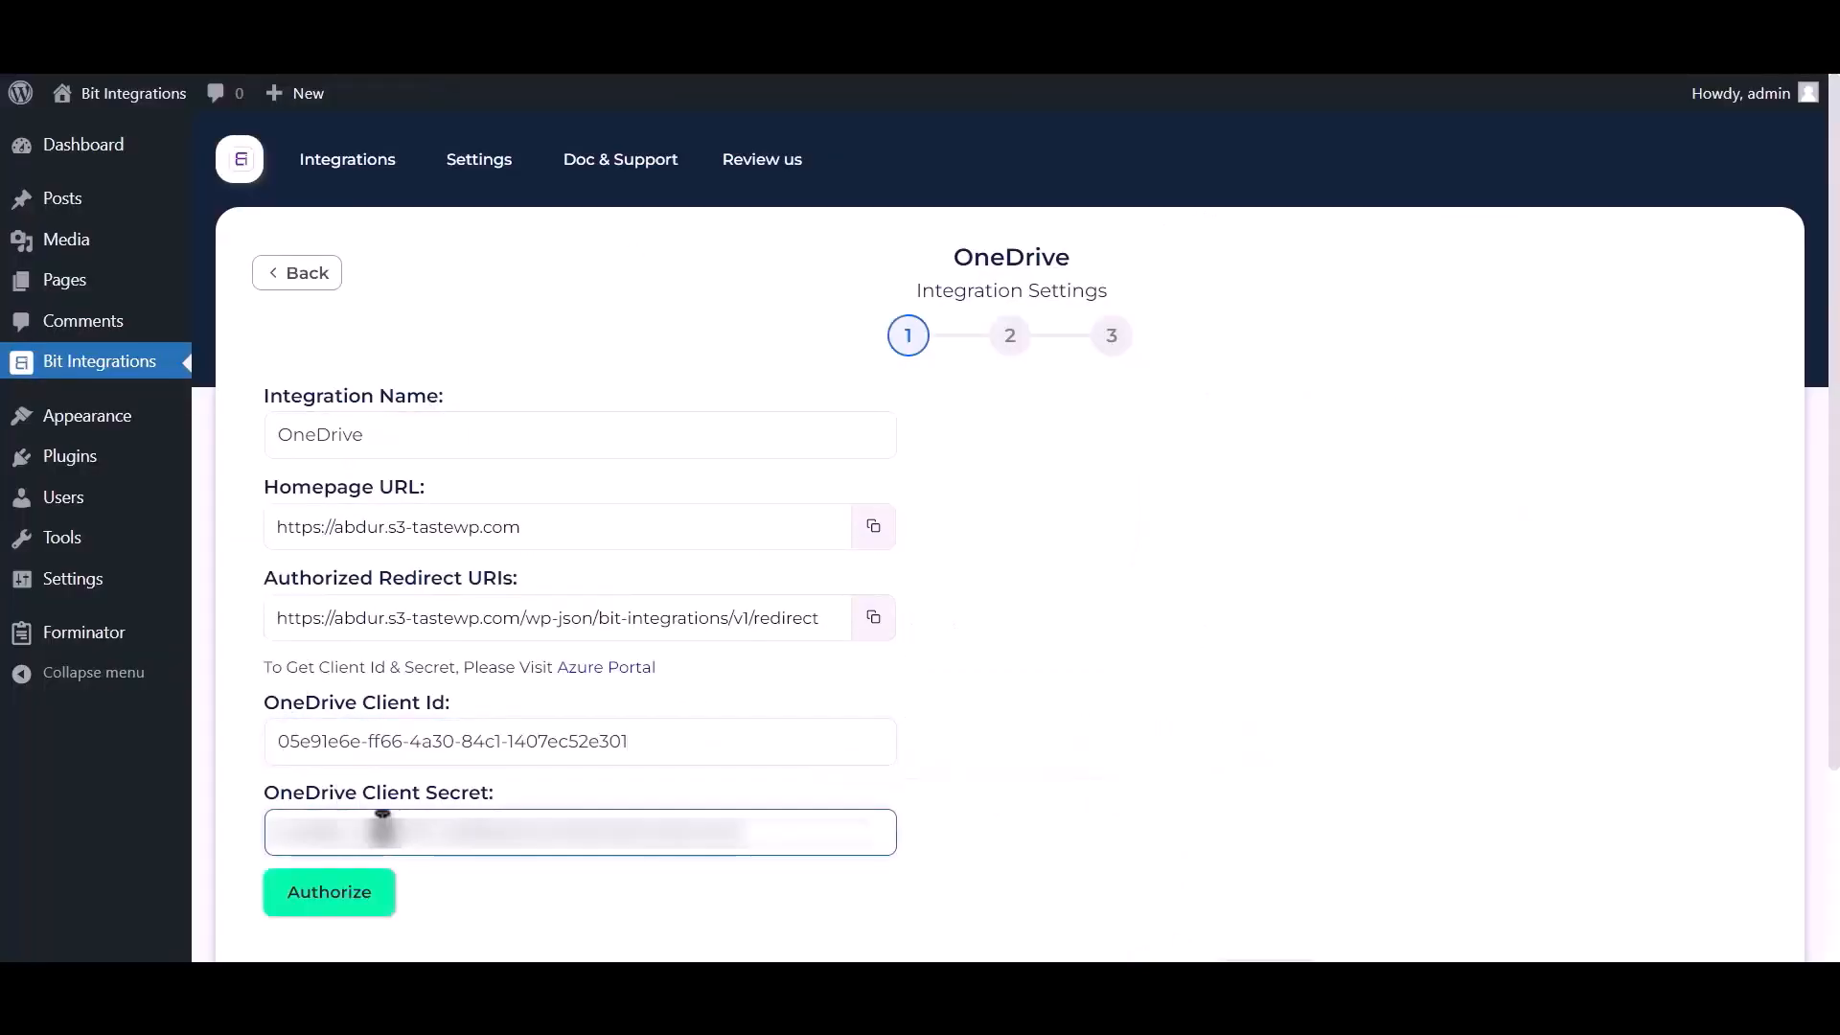
click(335, 892)
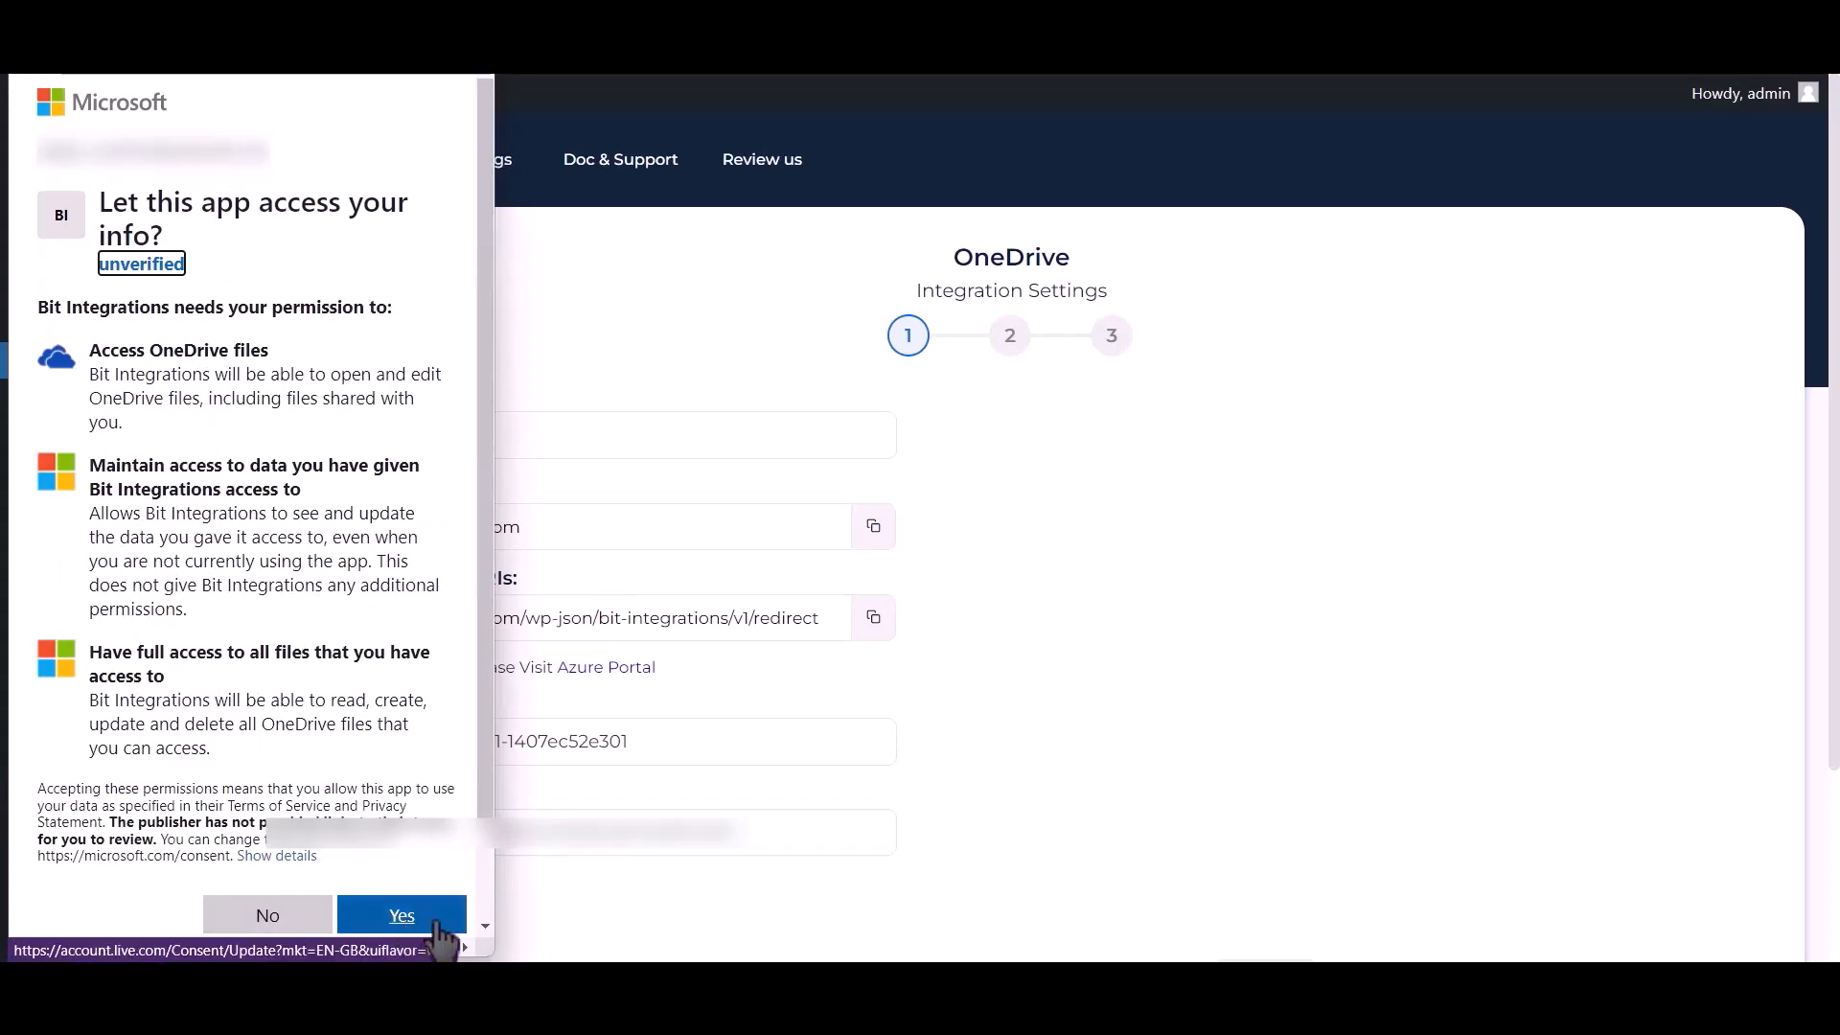
click(439, 928)
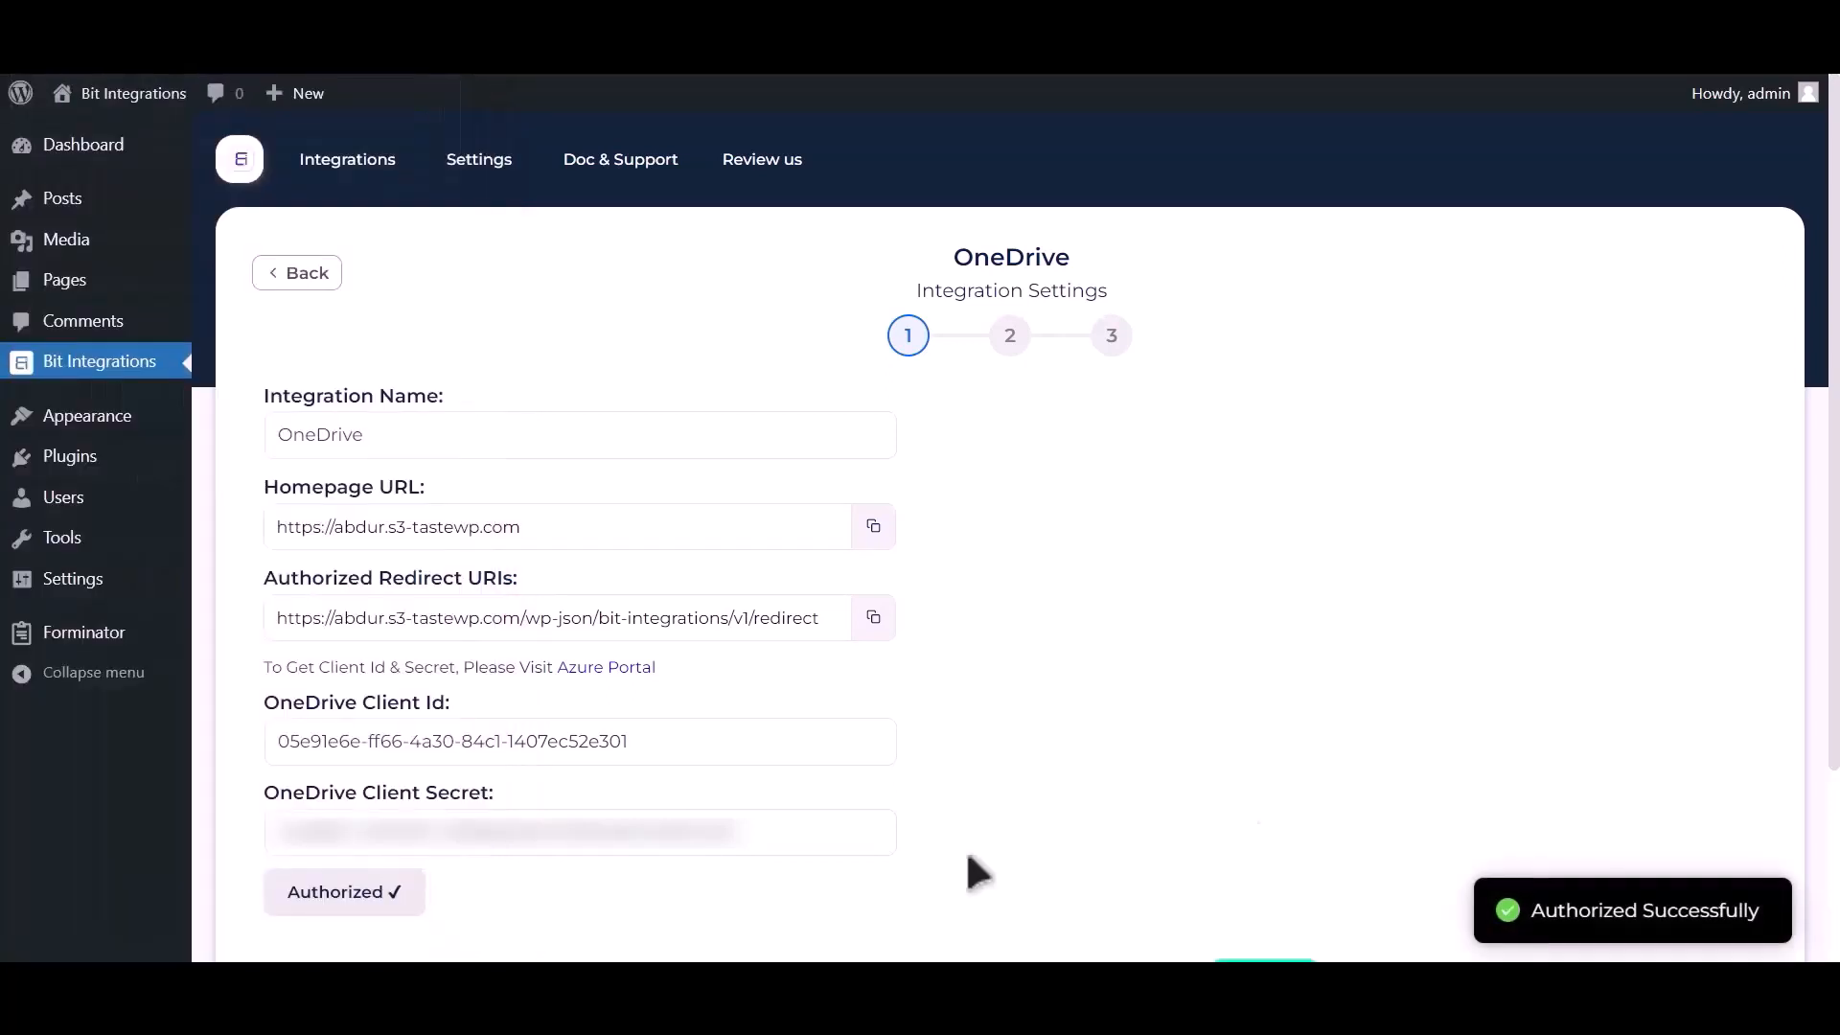
- Continue to the second stage of the integration settings and choose Bit Integrations as the OneDrive folder
drag(1531, 910, 1778, 918)
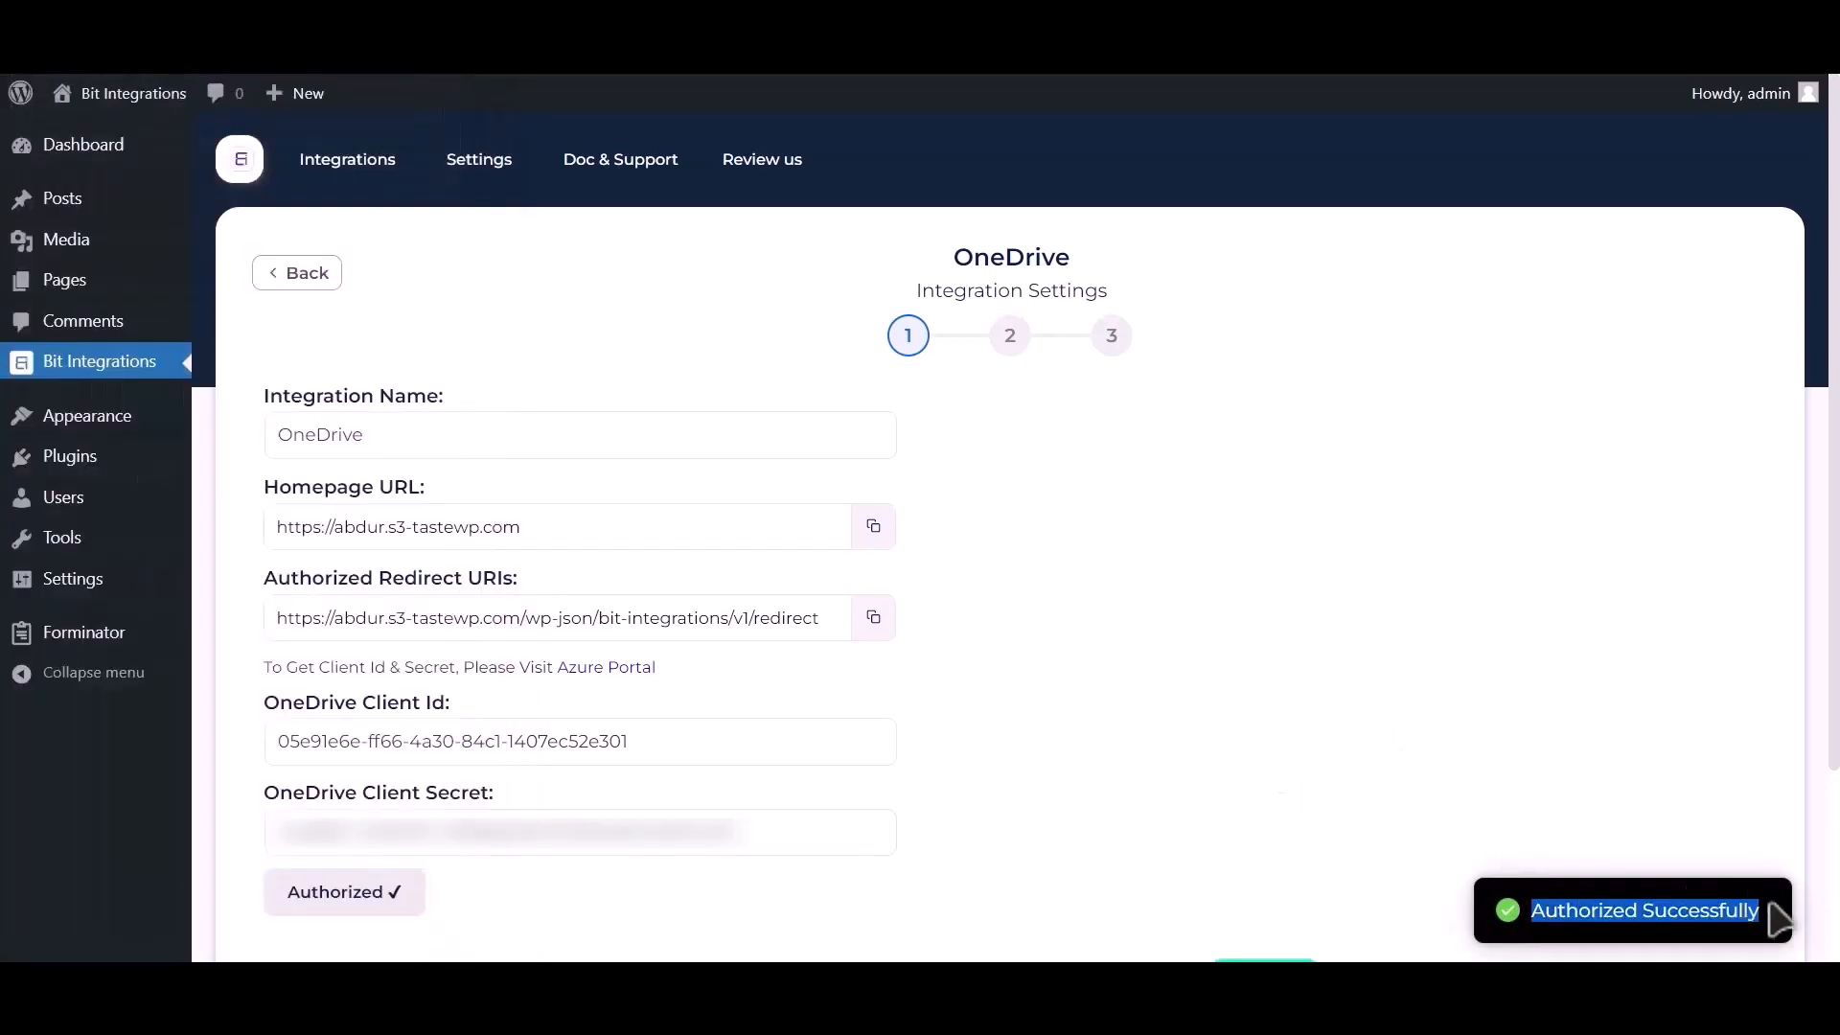
scroll(1497, 729, down, 3)
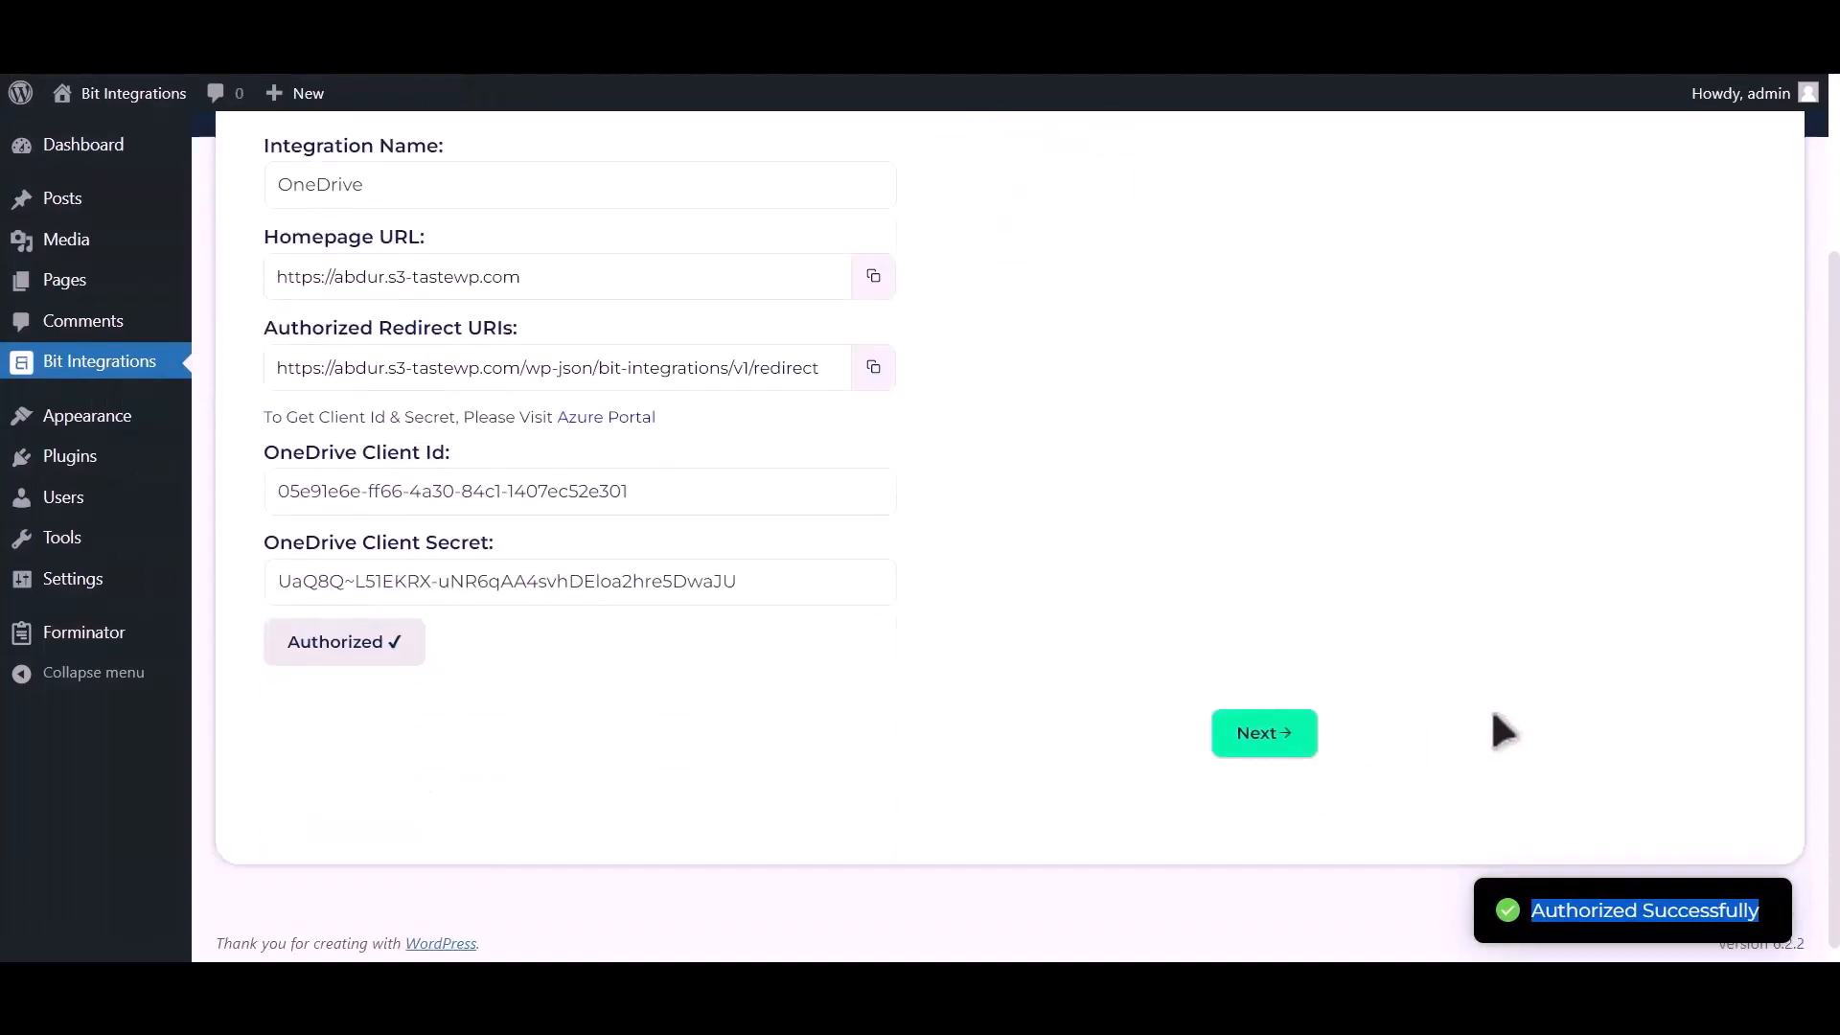
click(1281, 738)
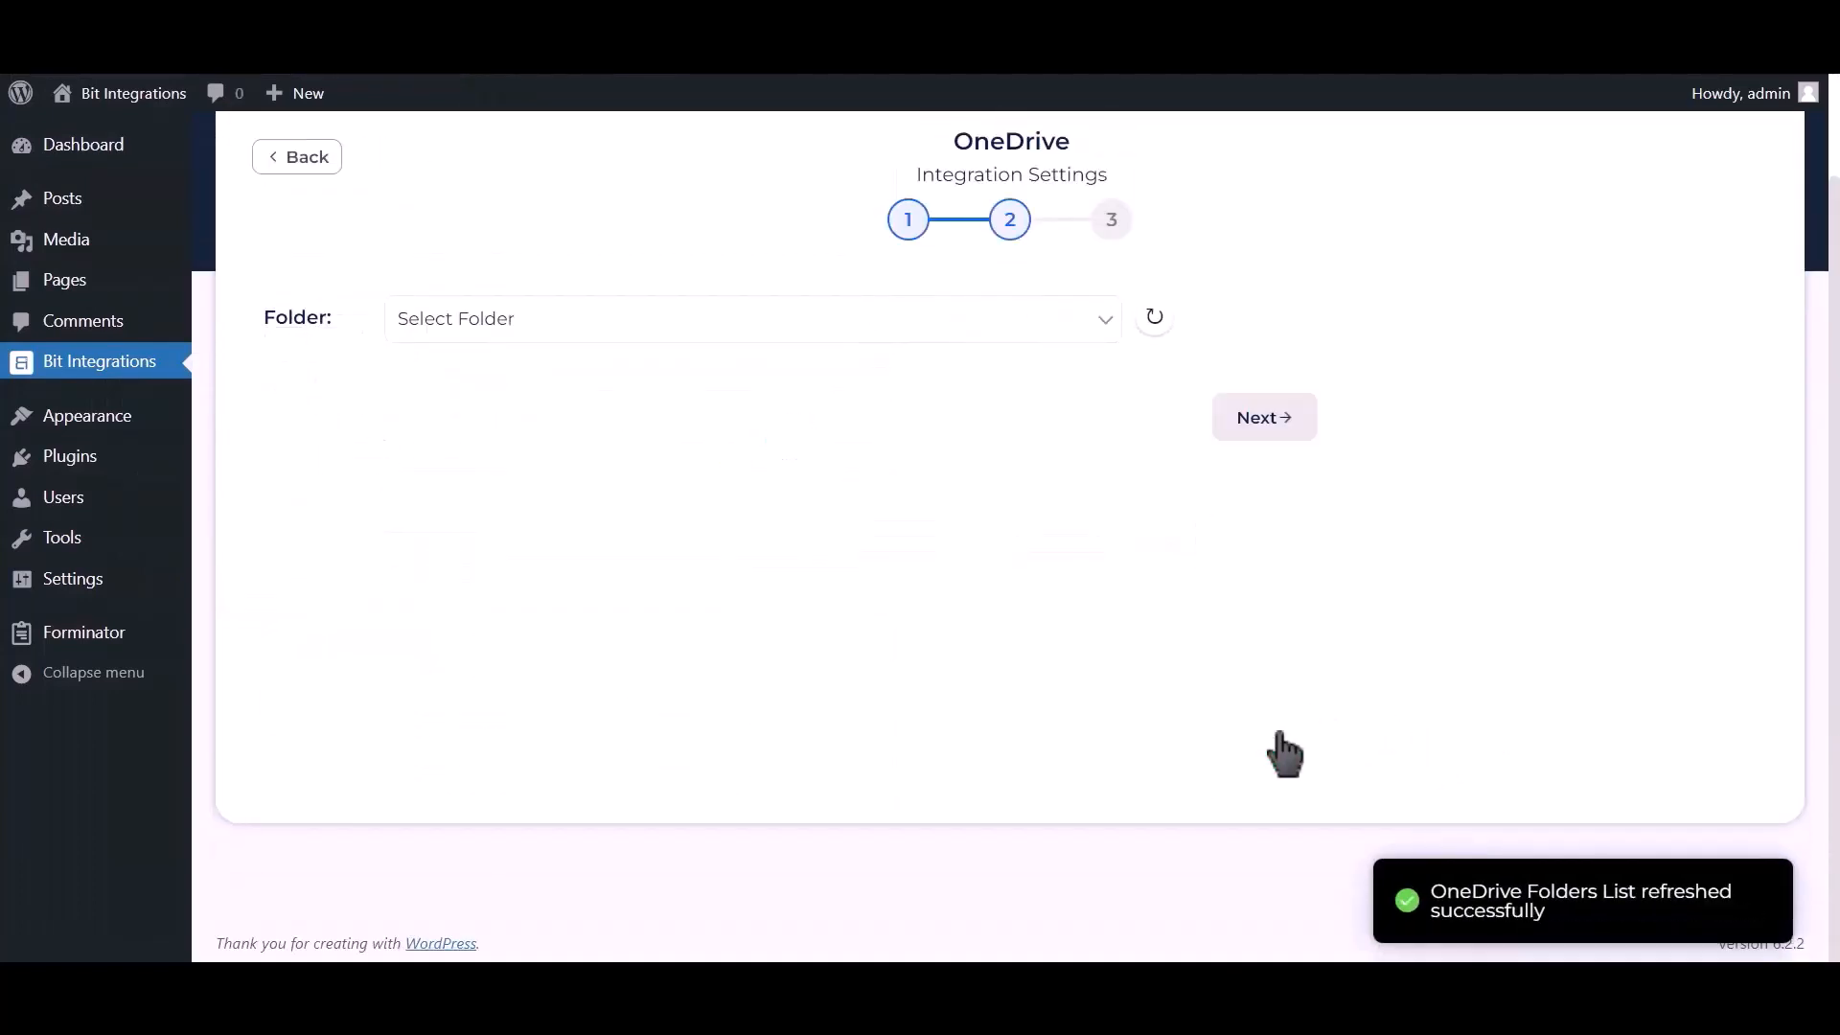
click(509, 318)
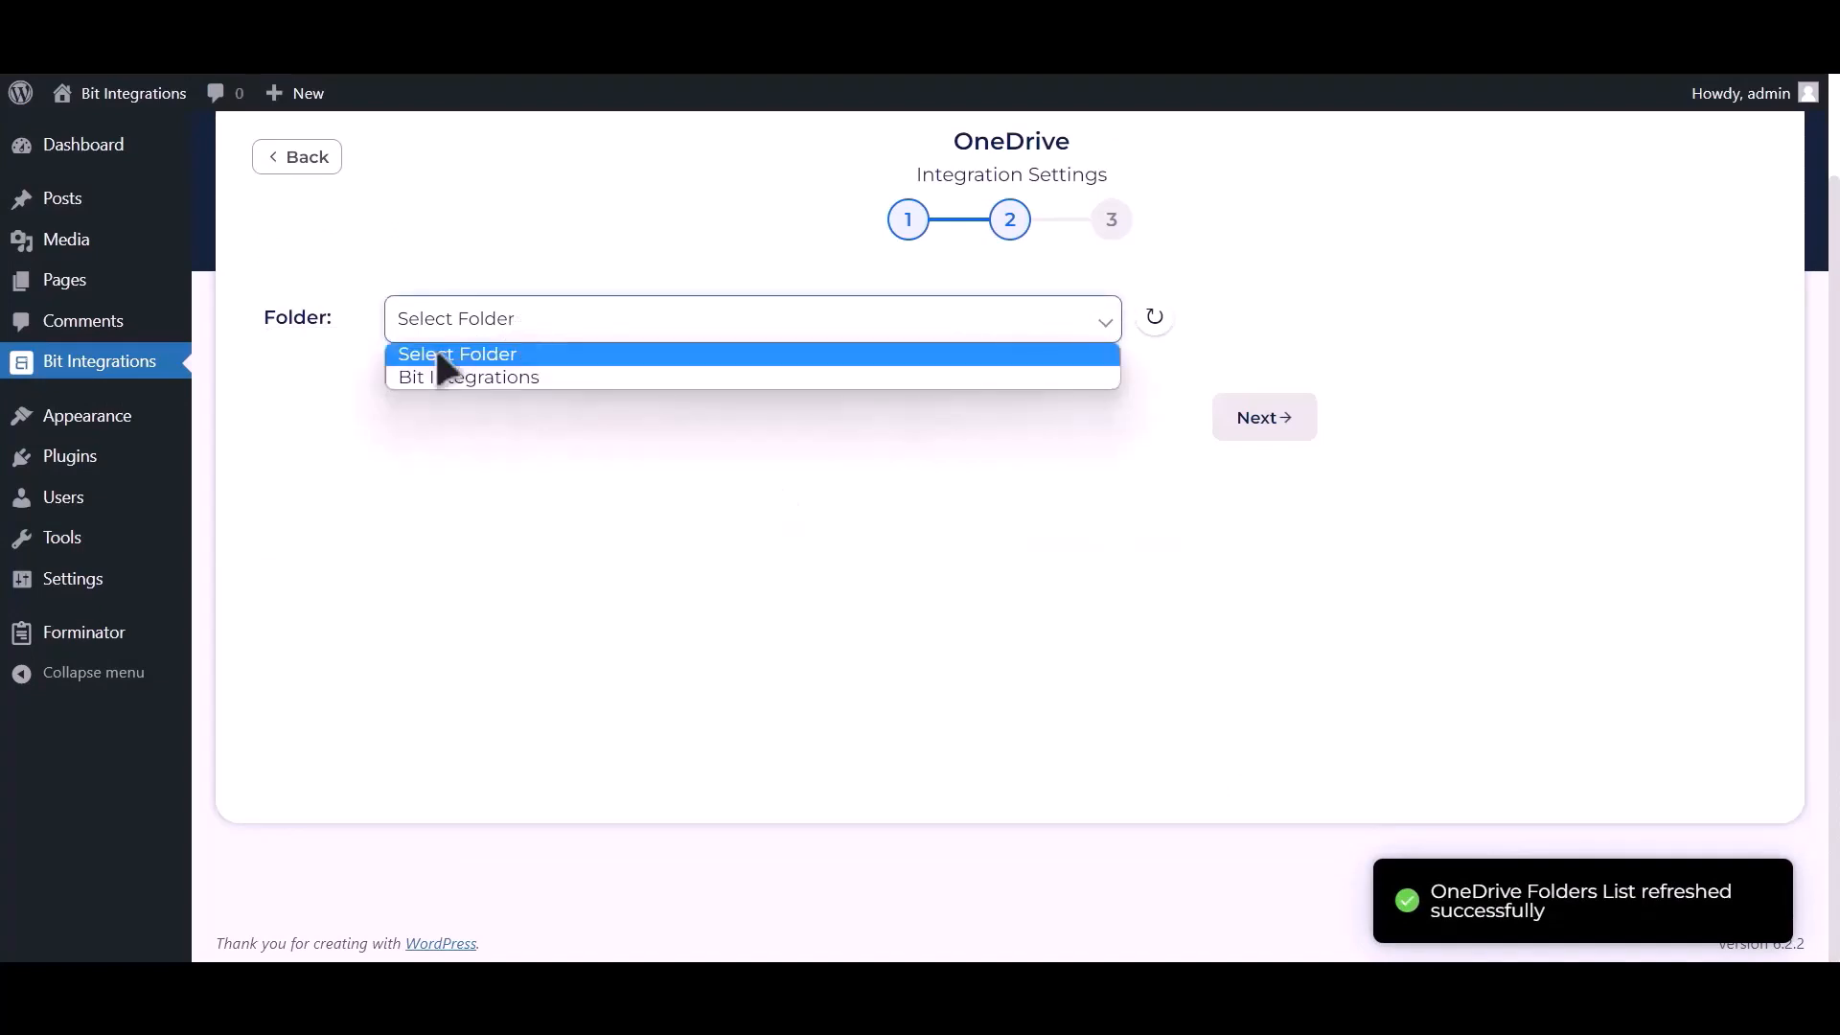
click(485, 377)
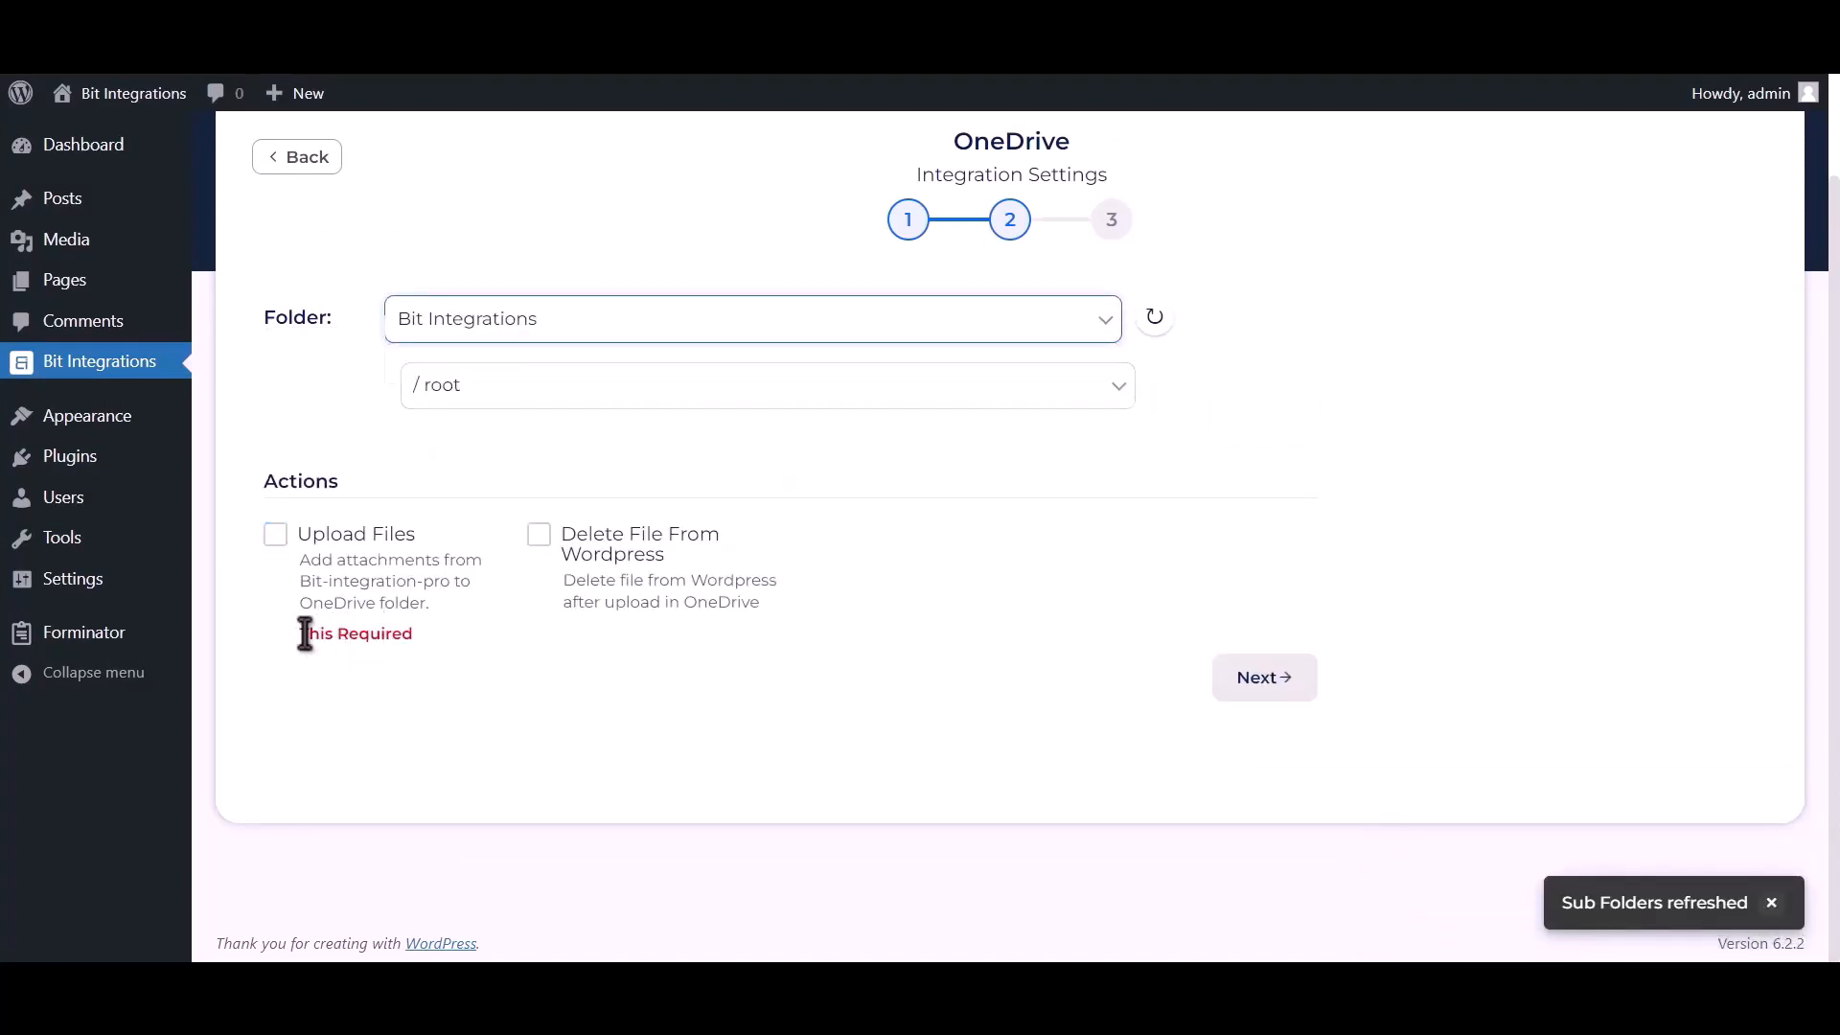
- Enable the Upload Files action with the Upload file-1 field as attachment, and finish and save the integration
drag(299, 634, 416, 635)
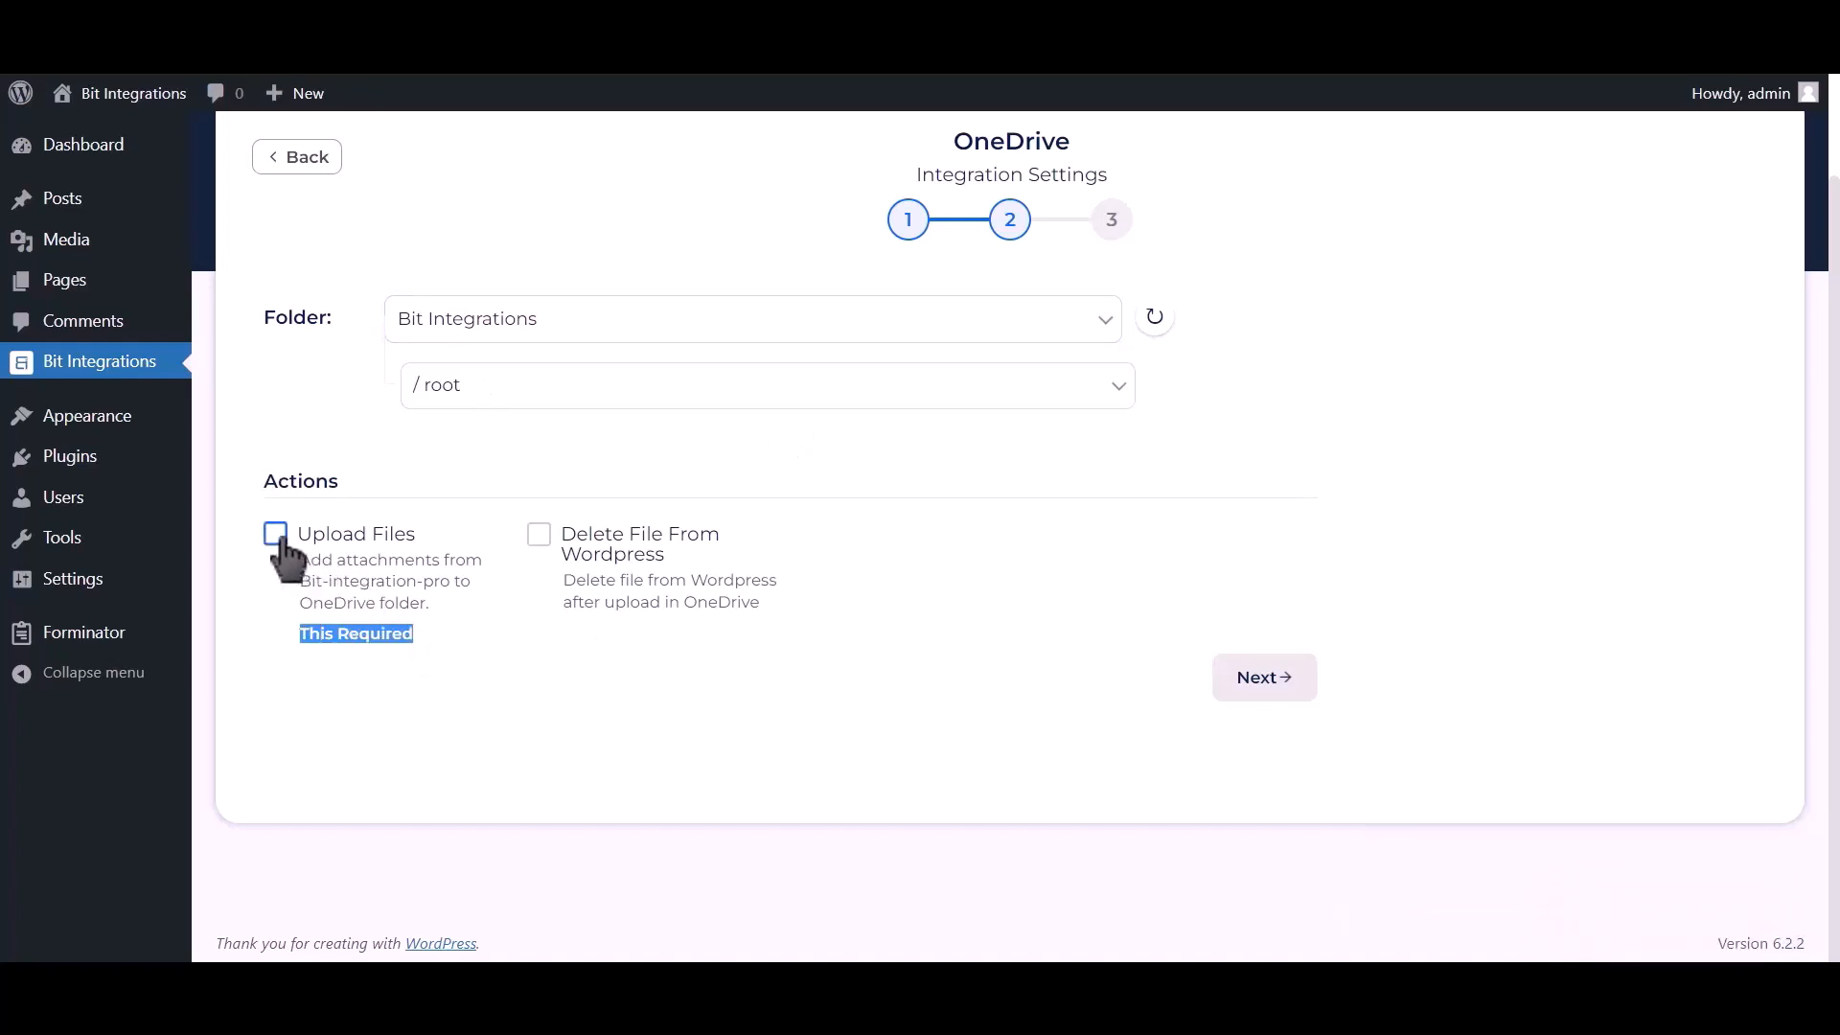
click(276, 535)
click(1060, 523)
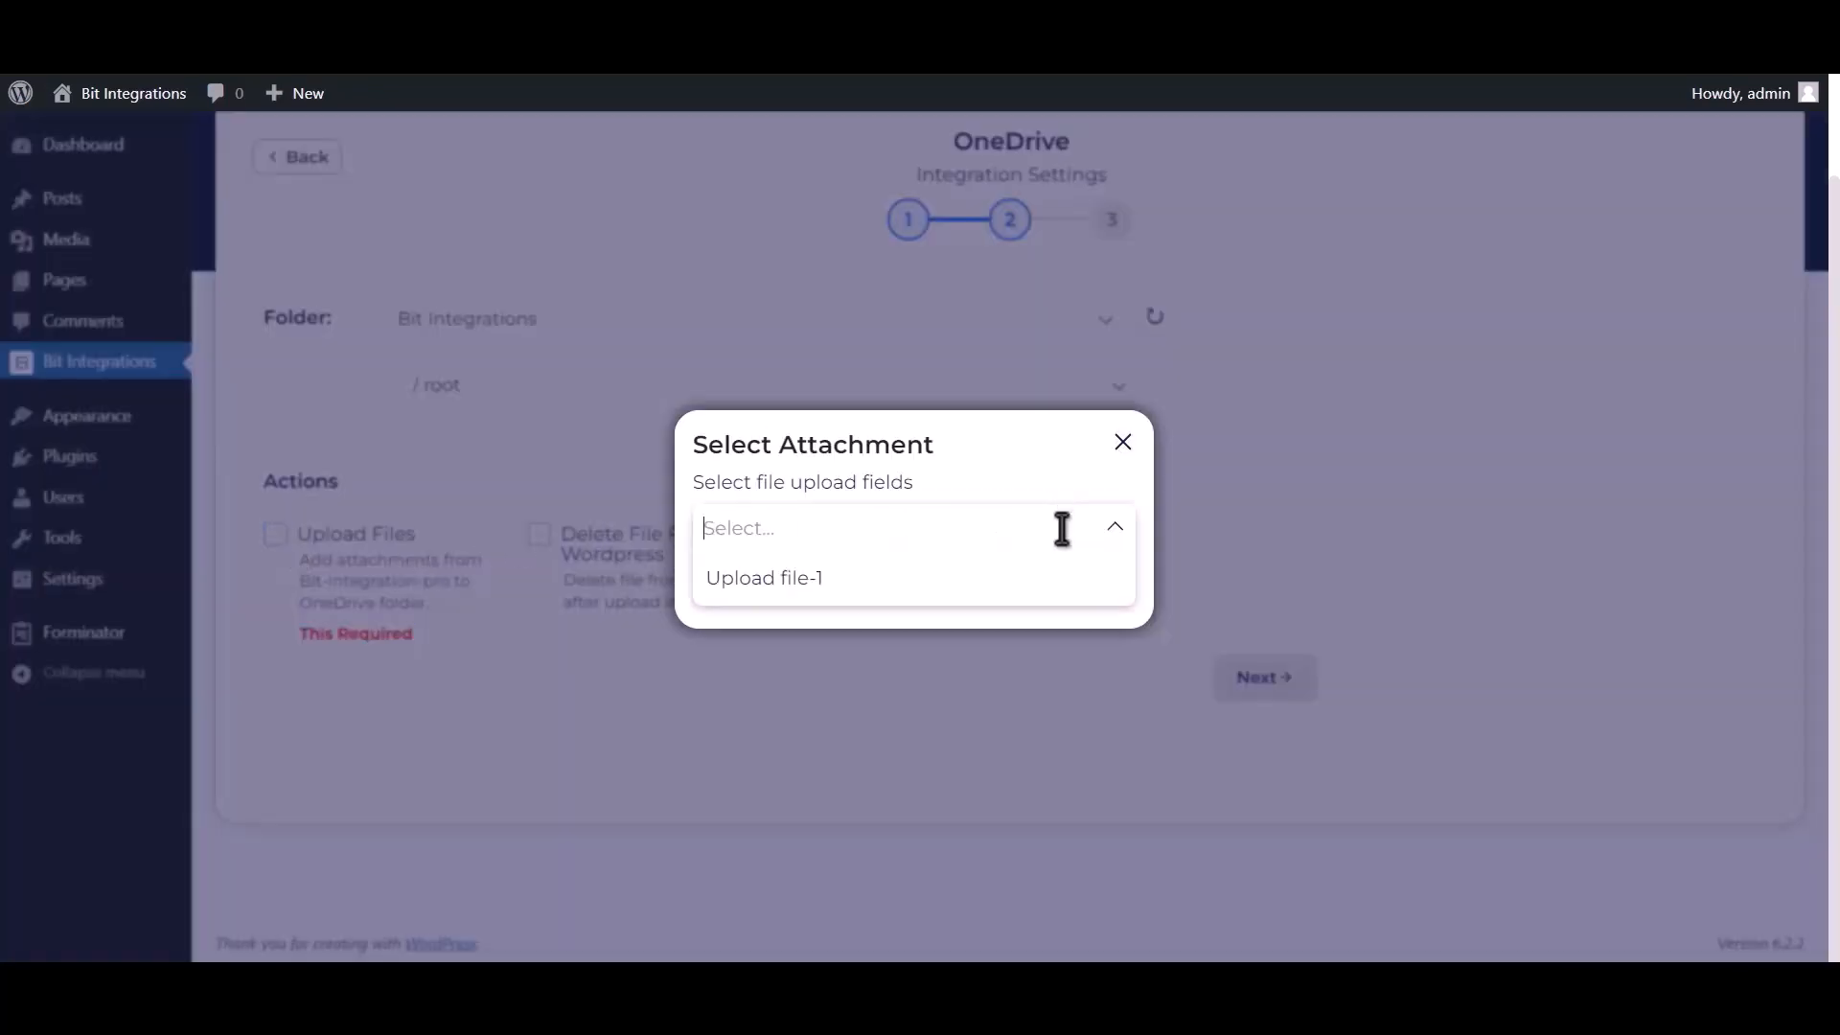
click(1023, 585)
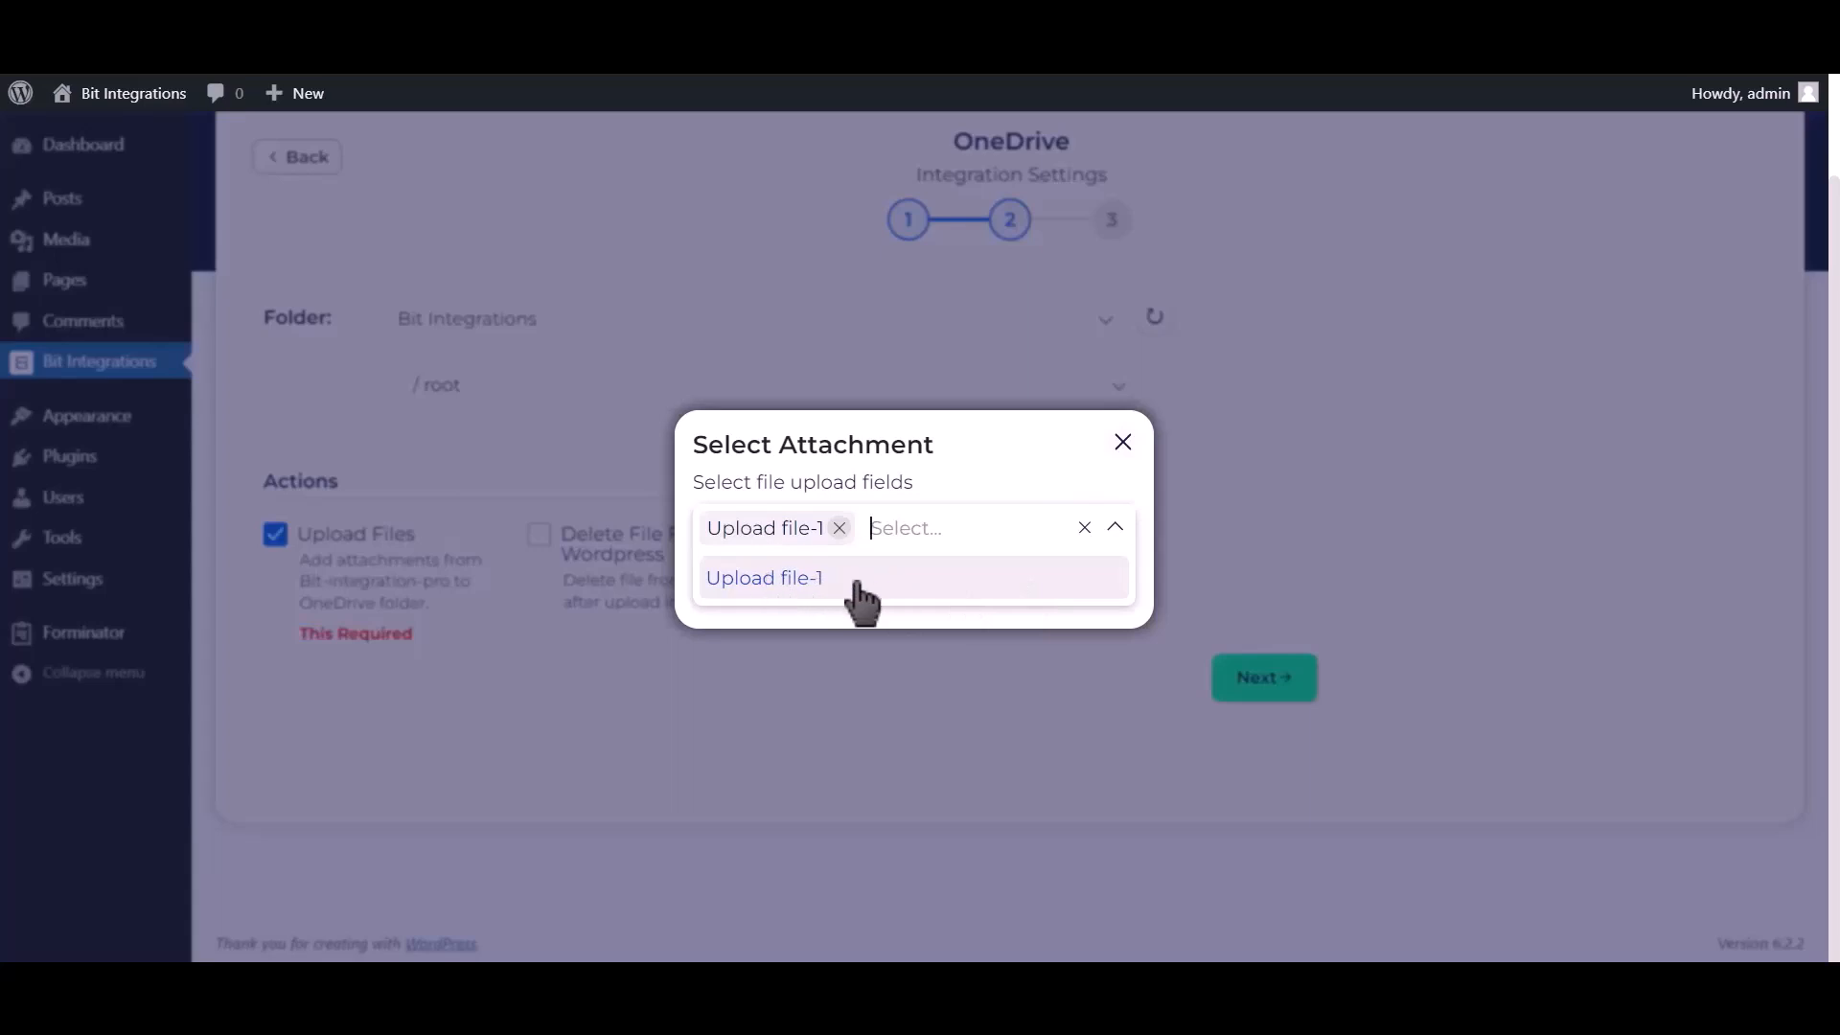
click(1116, 528)
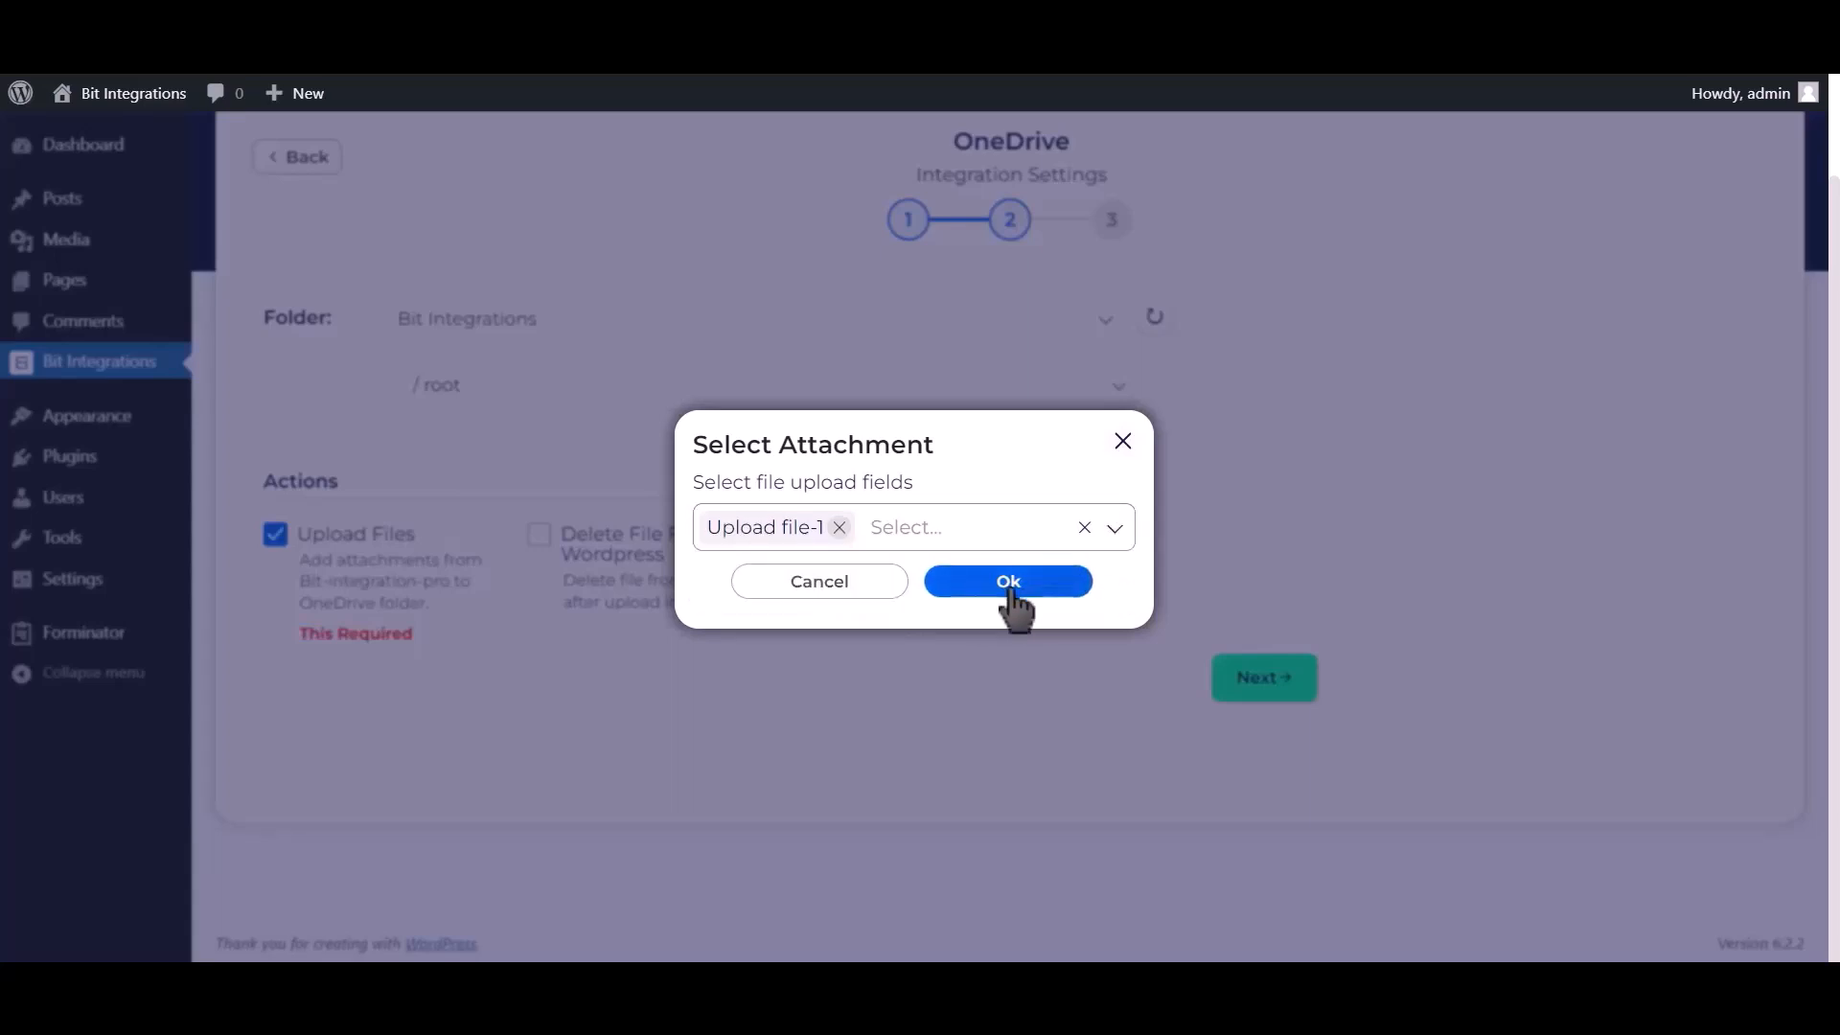
click(1002, 587)
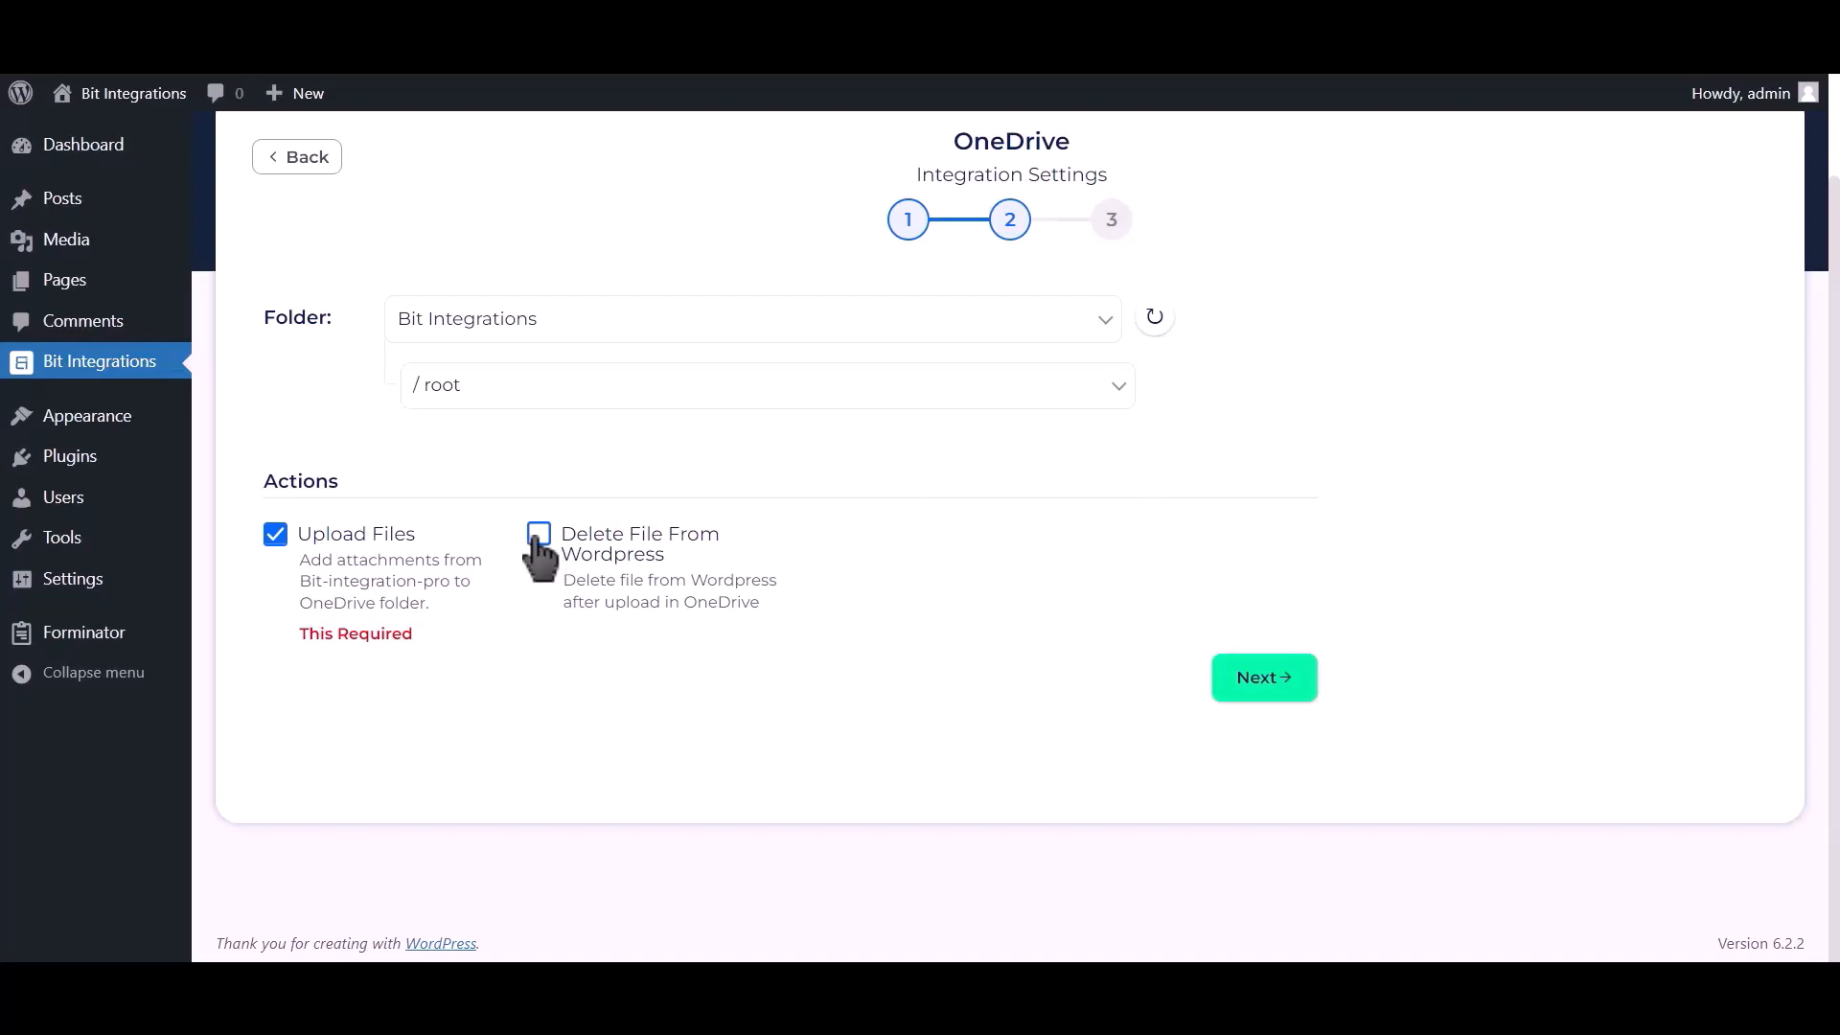
click(1271, 680)
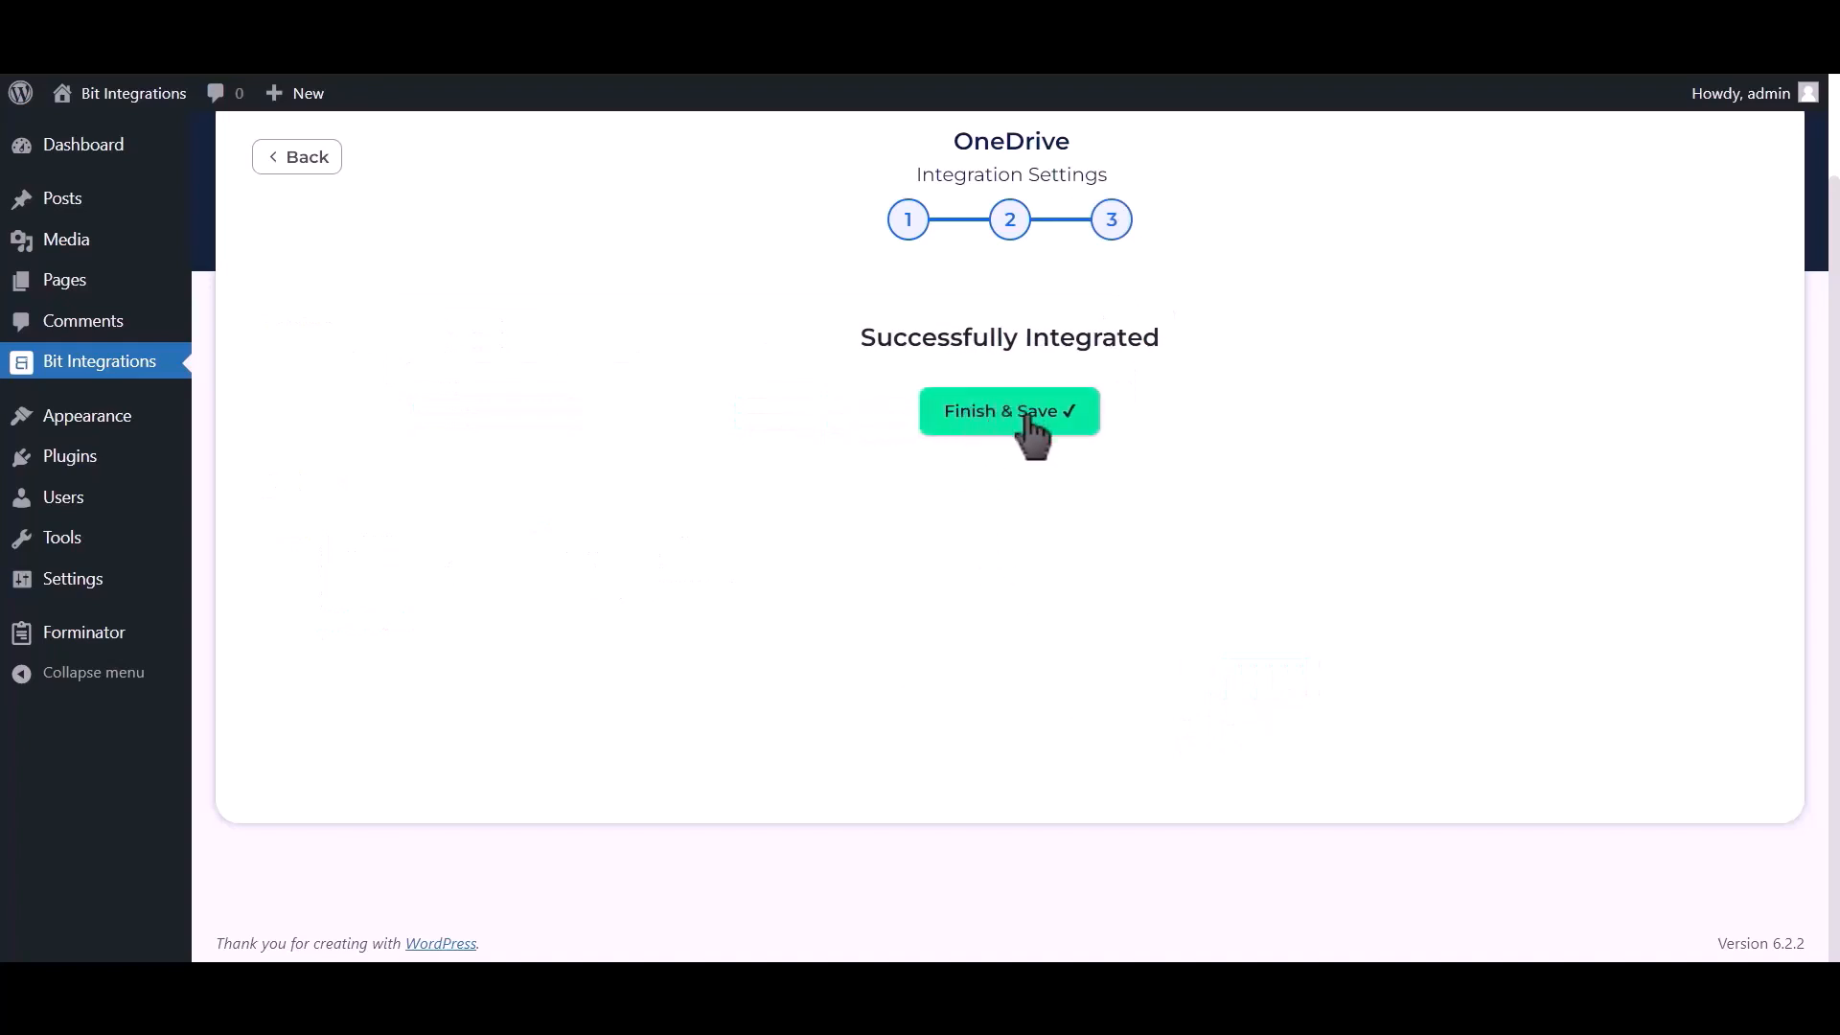
click(1015, 415)
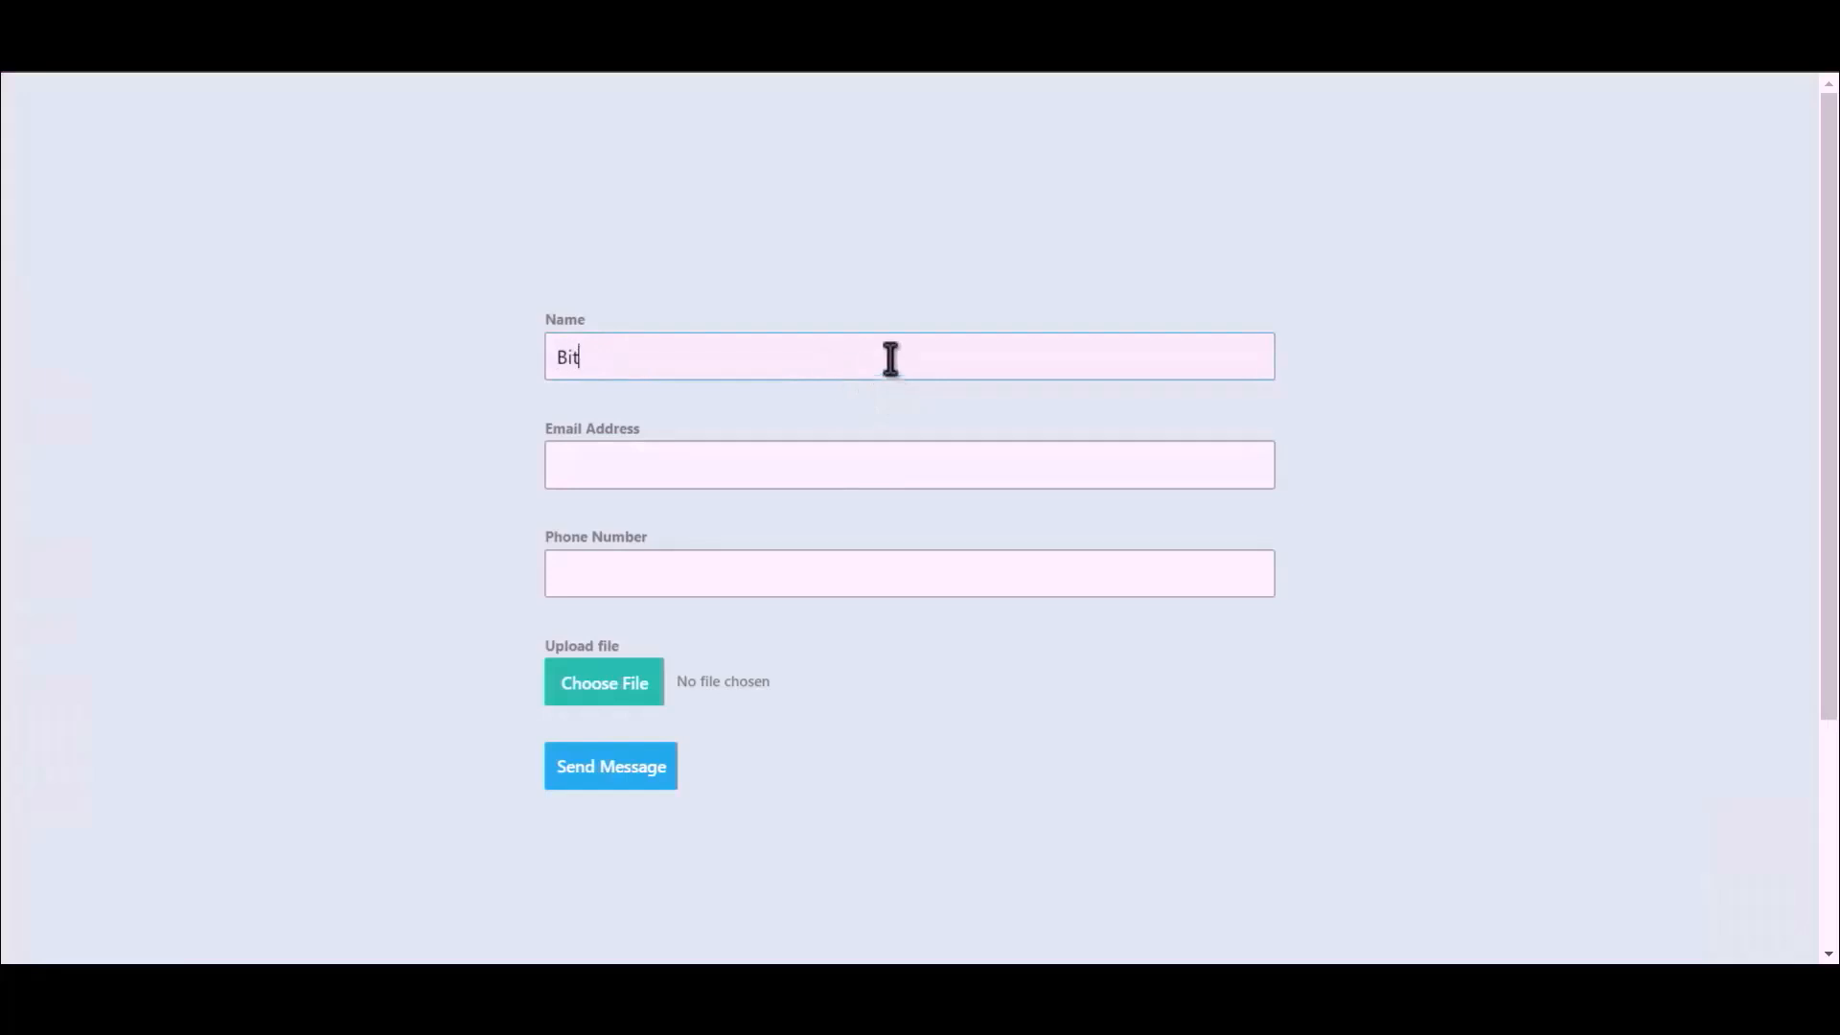
- Fill in the form with the name Bit Integrations, the contact's email address and the phone number
text(Integrations)
click(891, 460)
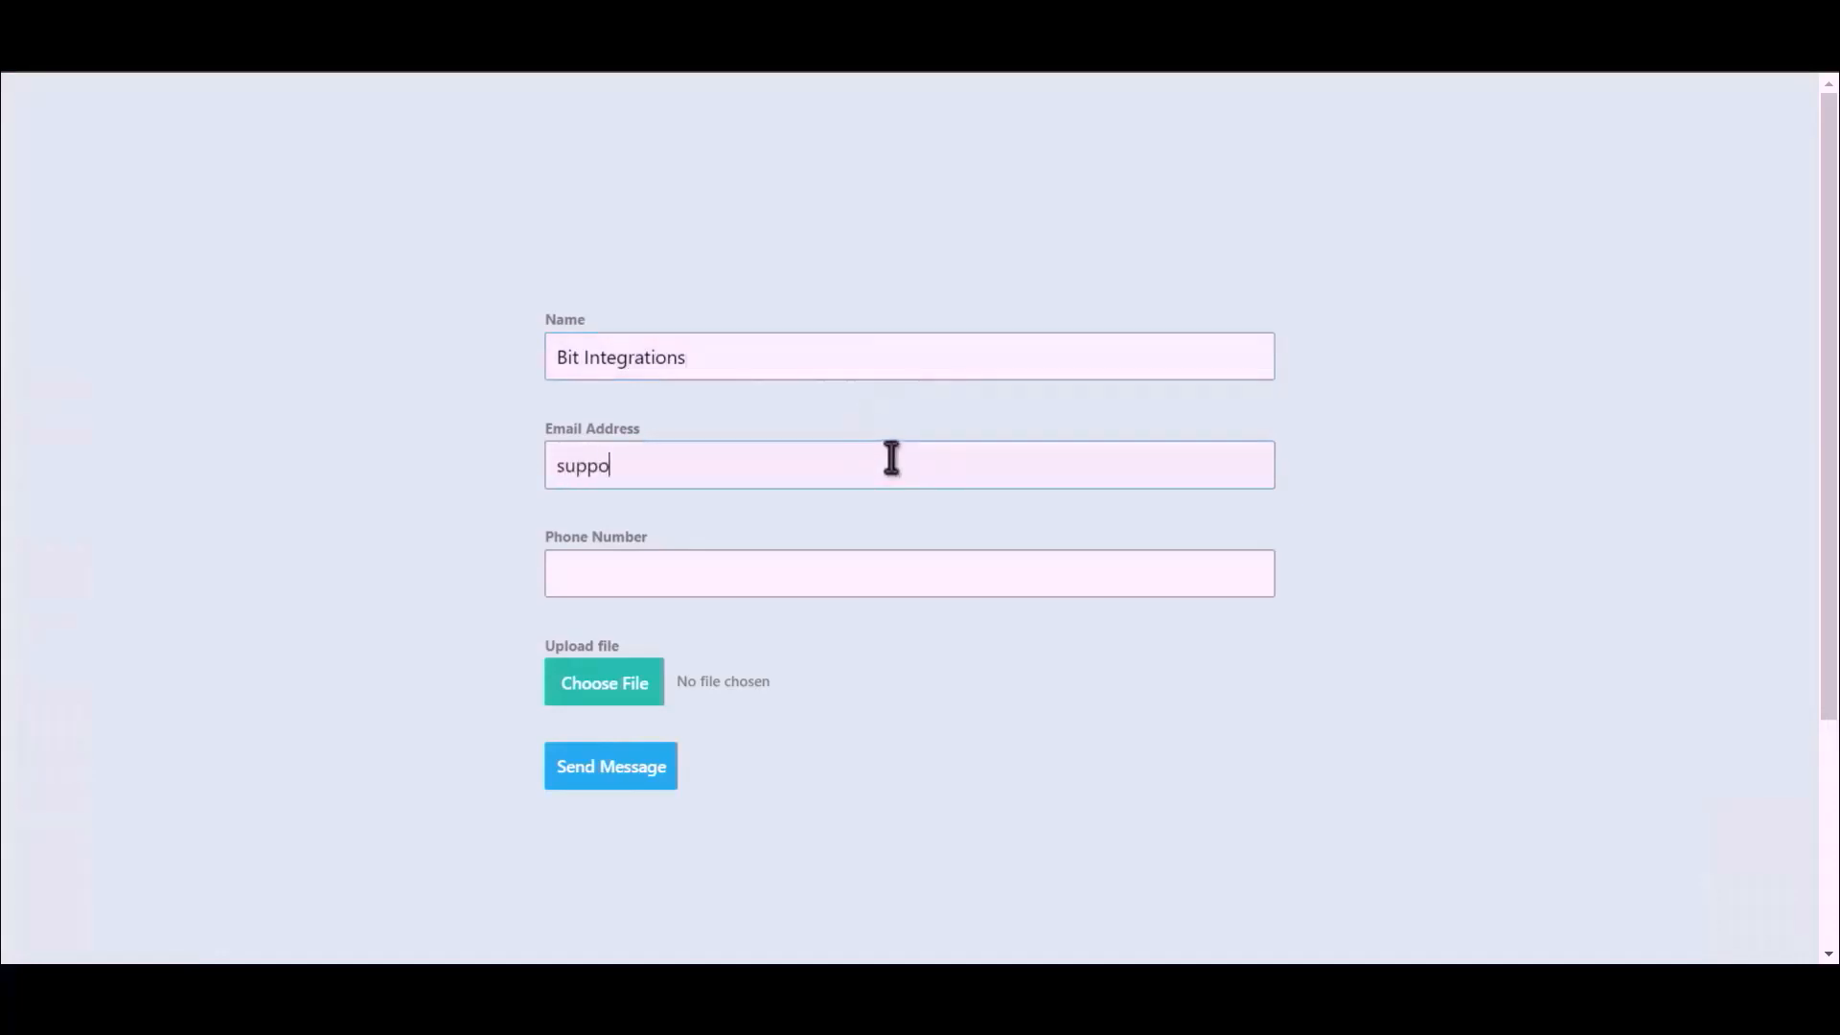
click(803, 578)
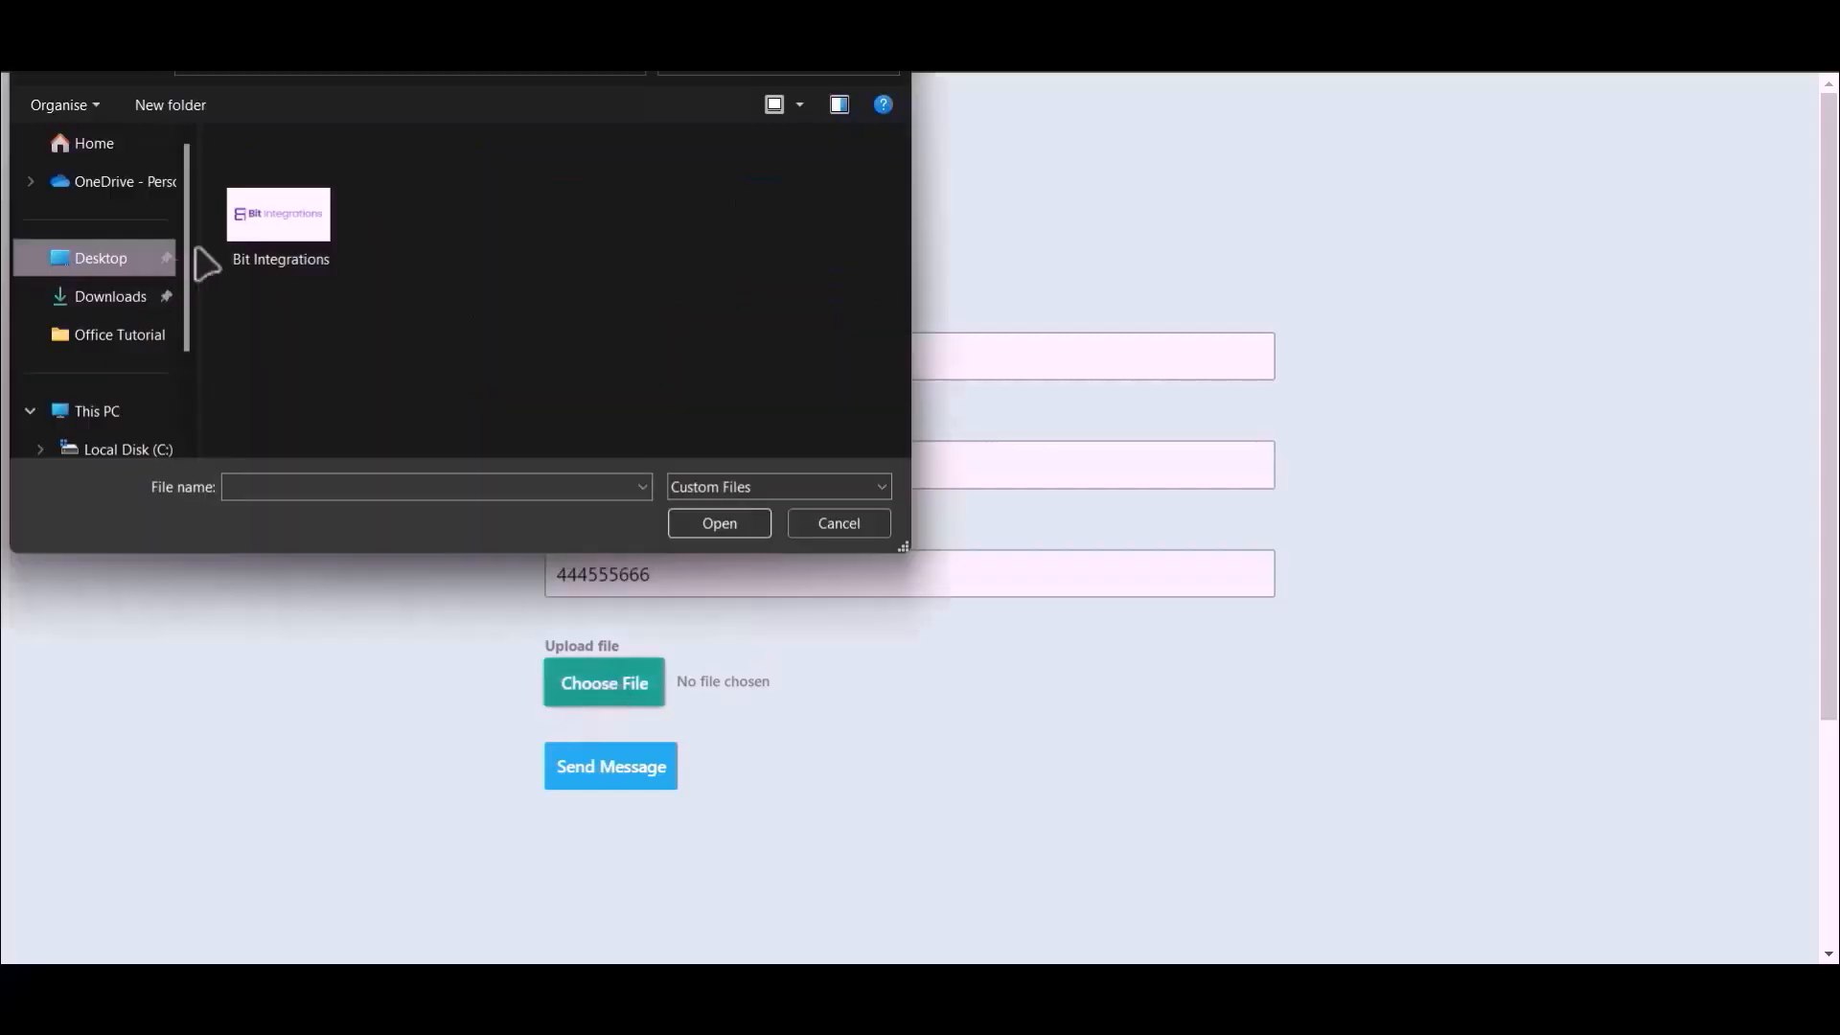
- Attach the Bit Integrations.png file to the form and submit it
double_click(258, 209)
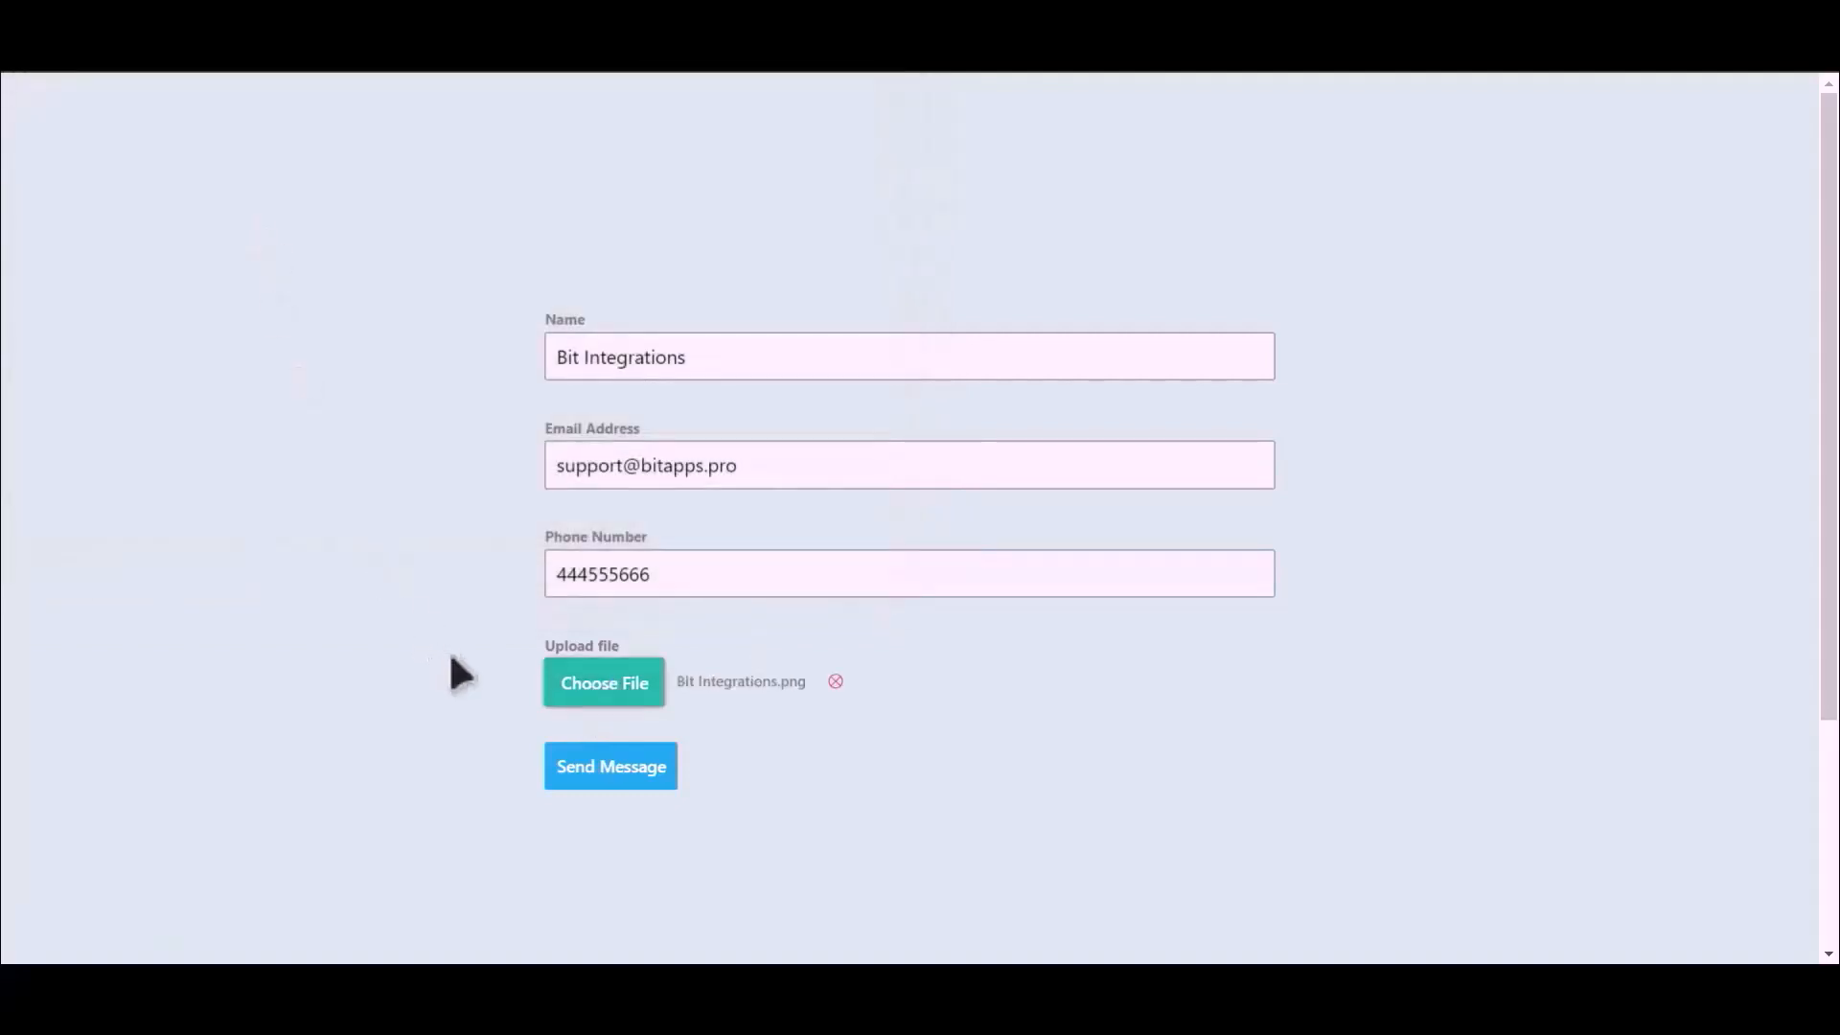
click(611, 775)
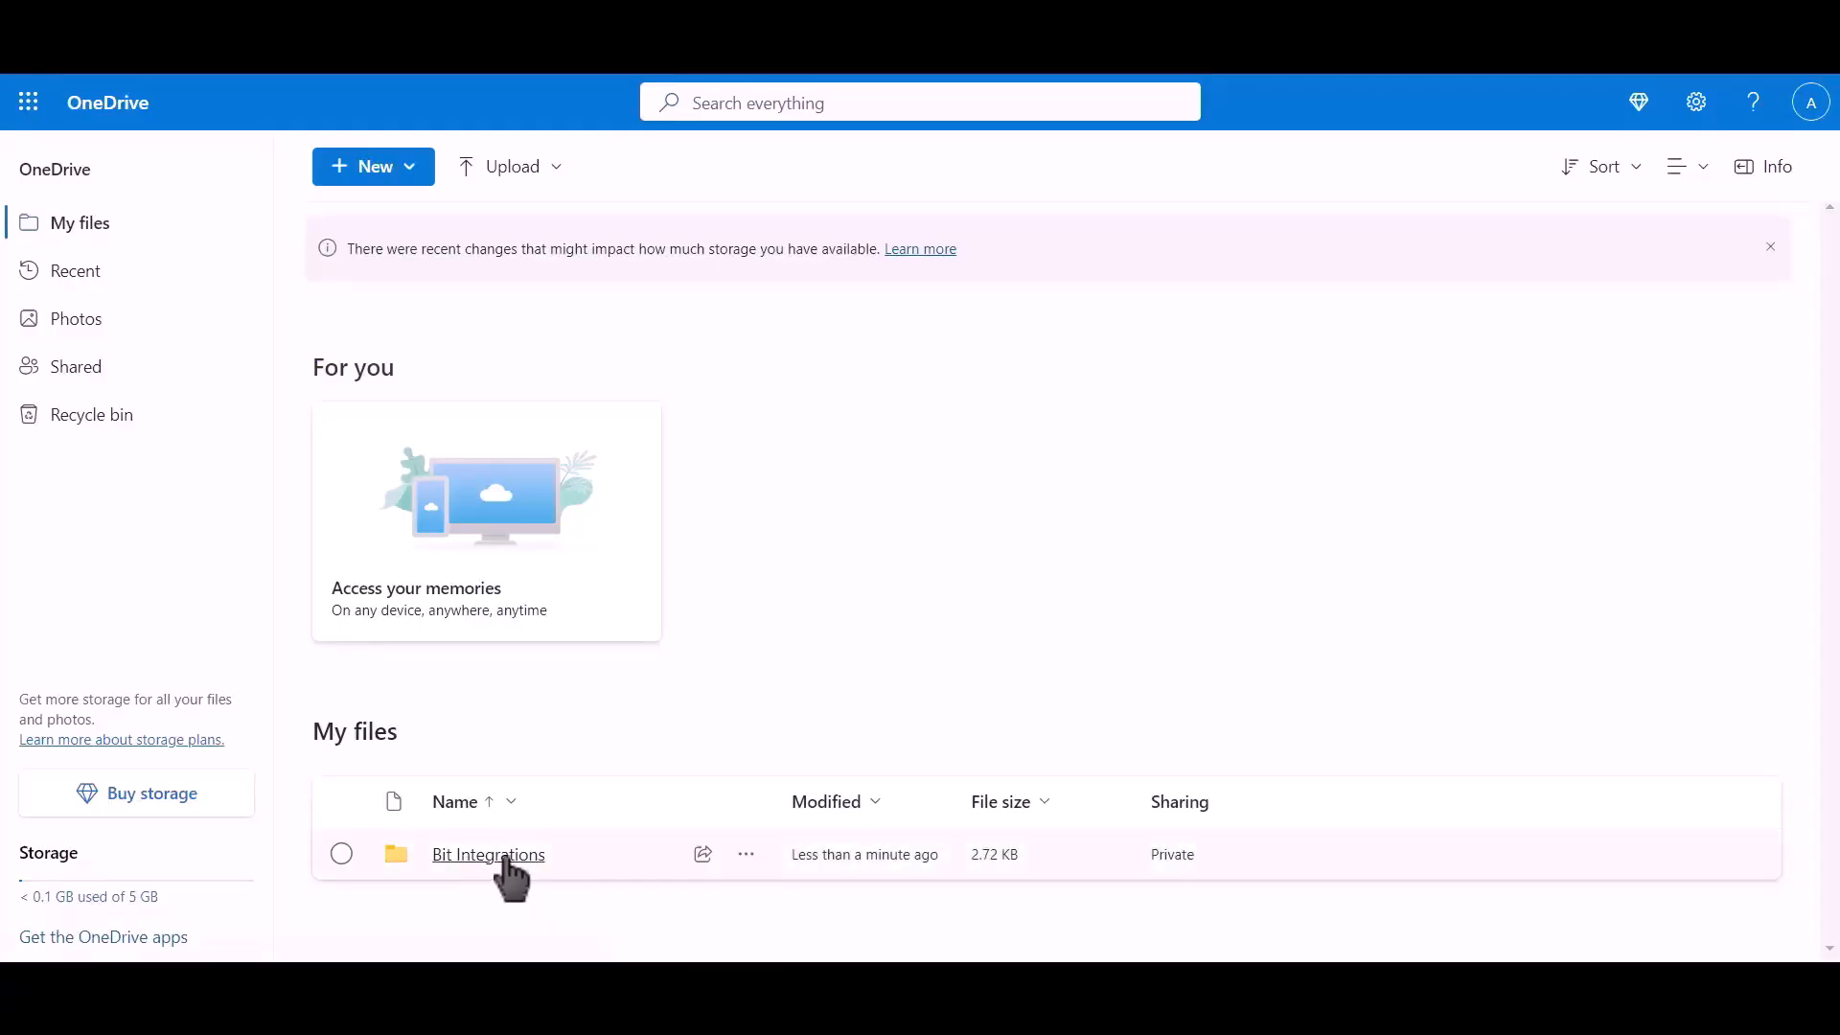
- Open the Bit Integrations folder in OneDrive and select the uploaded image to check it
click(505, 855)
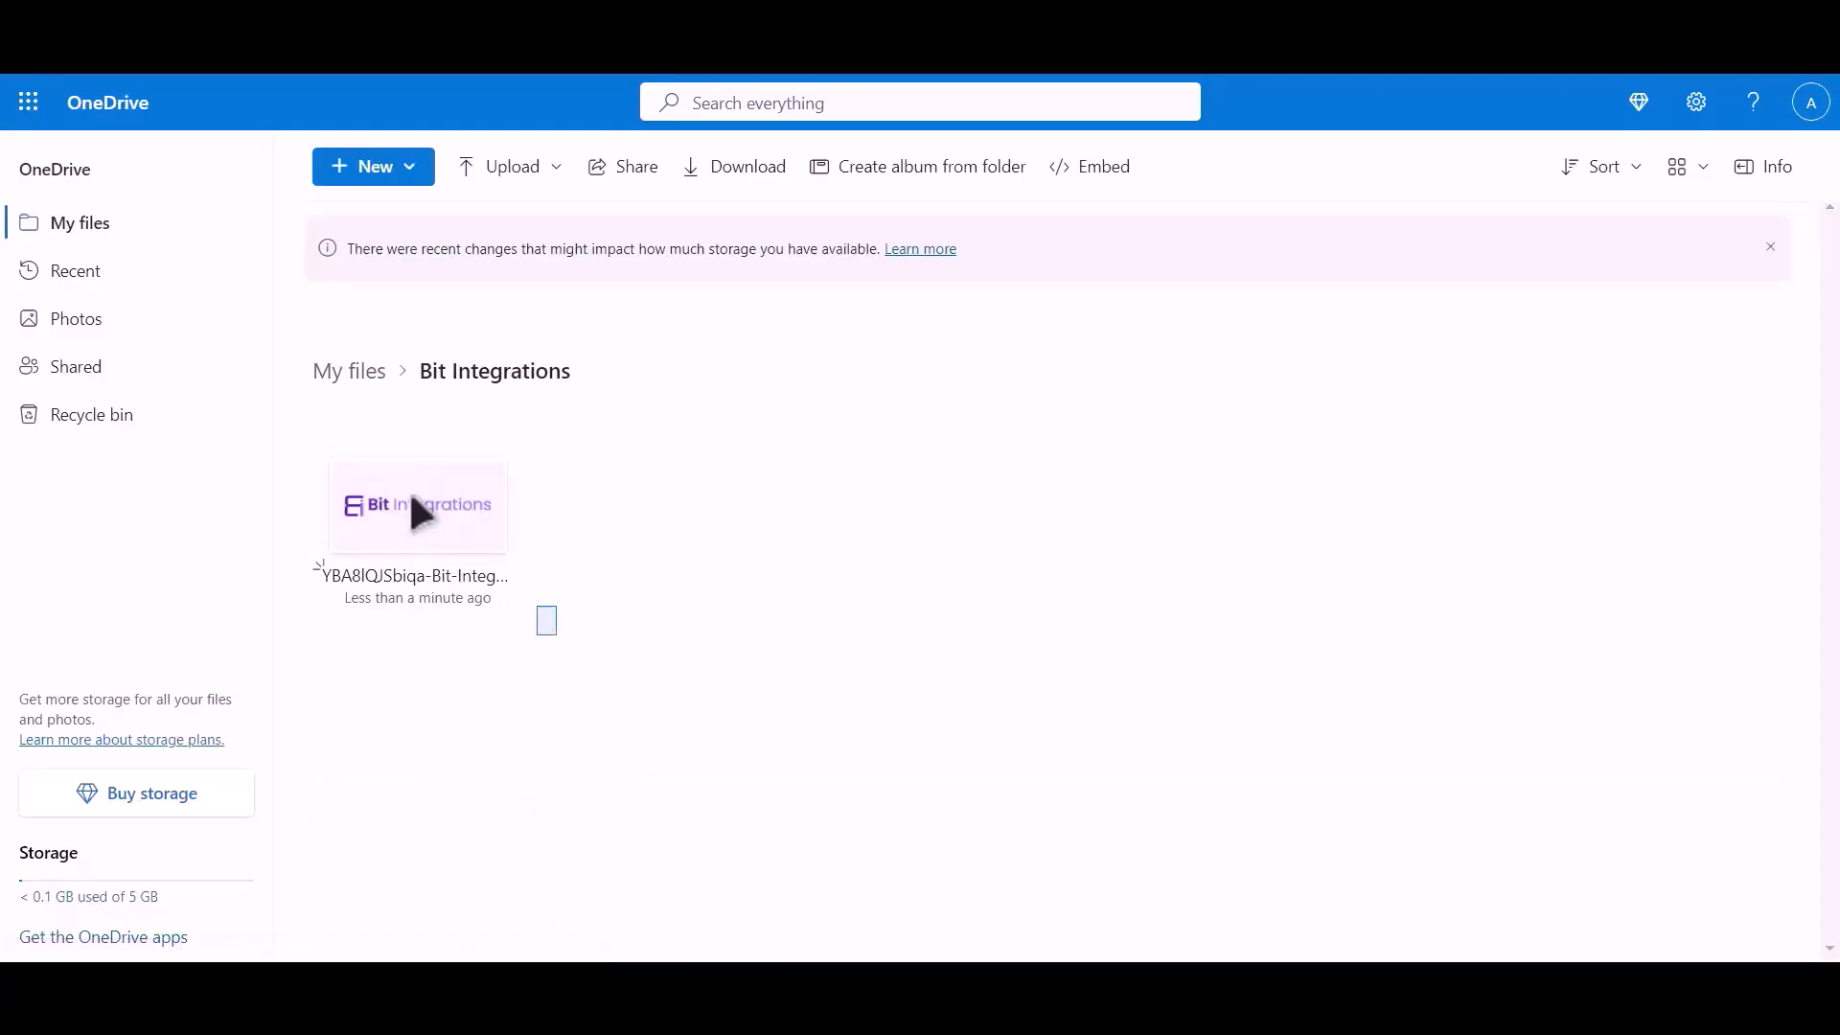
click(333, 439)
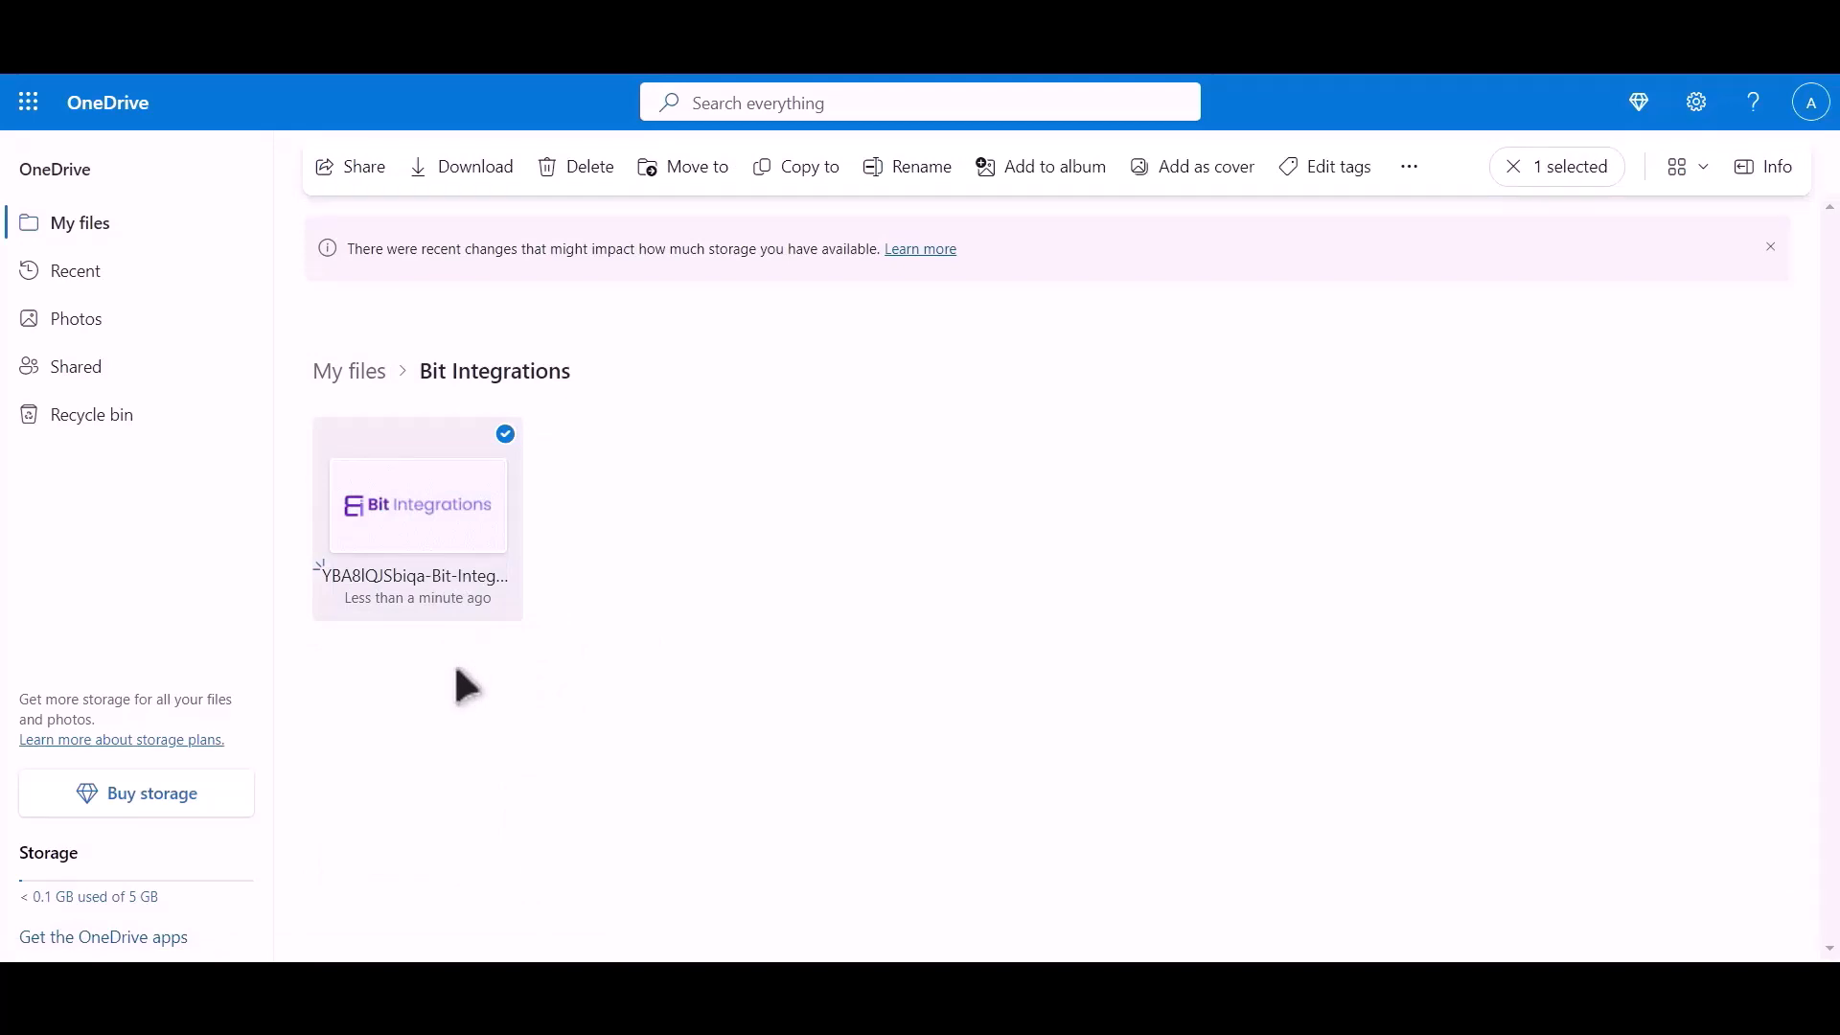